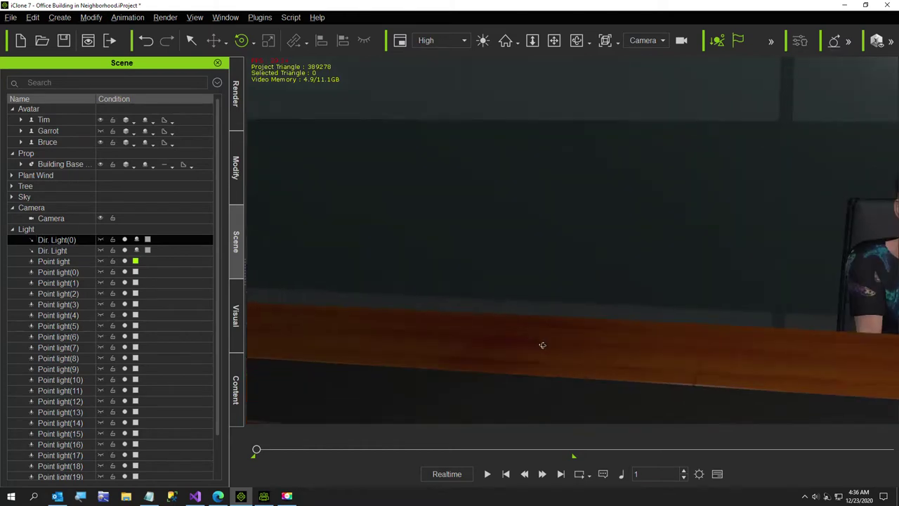
Step: Examine the seated conference-room avatar and the office building's exterior from several sides
click(83, 142)
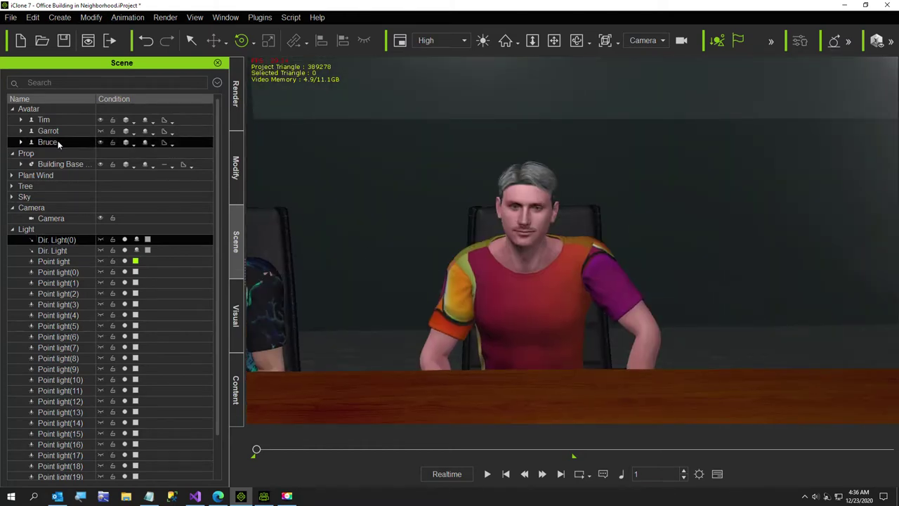
right_drag(515, 246, 789, 265)
scroll(696, 323, down, 5)
scroll(731, 283, up, 10)
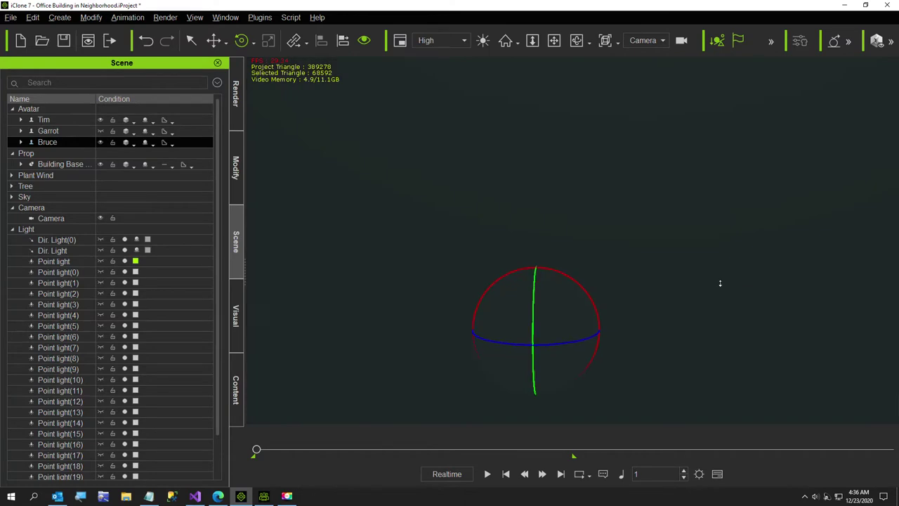
scroll(709, 282, down, 10)
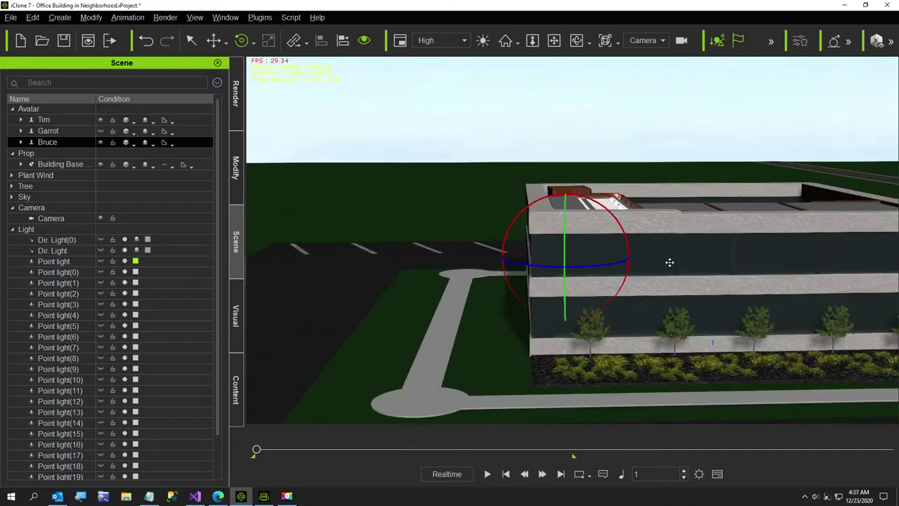
right_drag(675, 274, 739, 326)
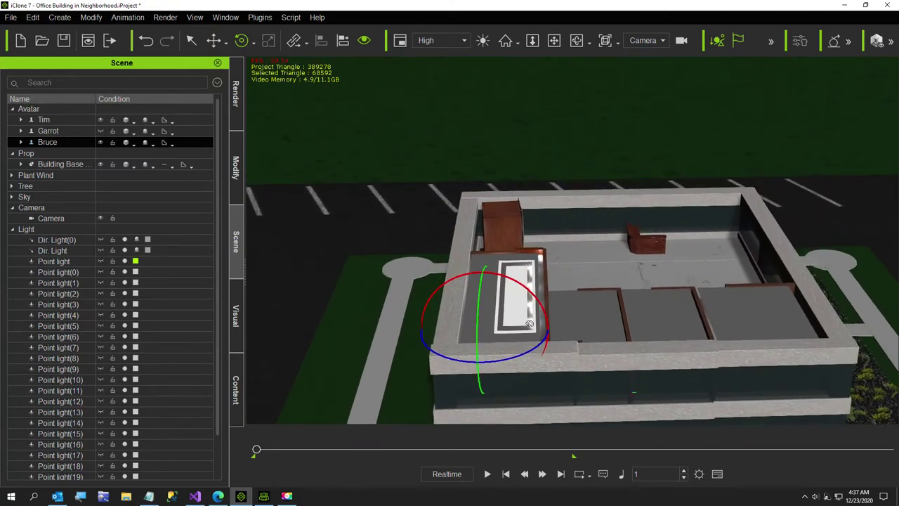
right_drag(682, 353, 515, 317)
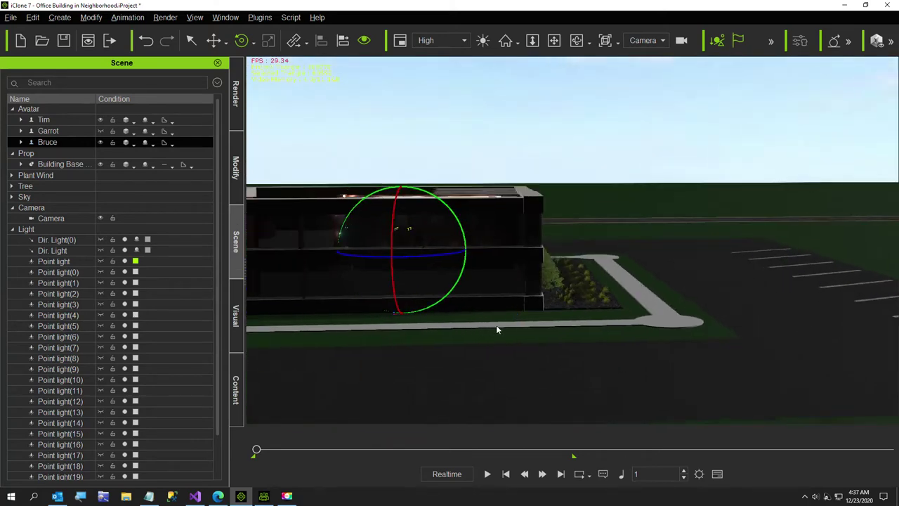
right_drag(654, 352, 345, 335)
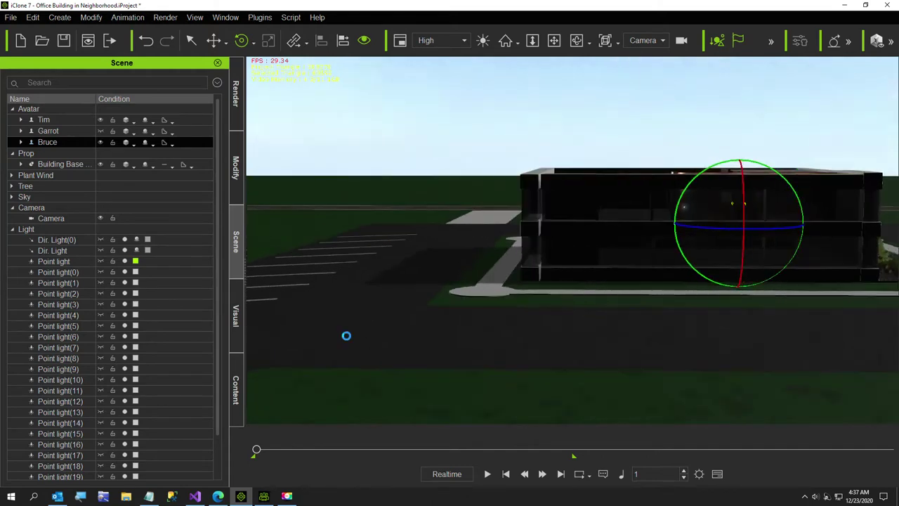
click(397, 353)
right_drag(398, 354, 454, 291)
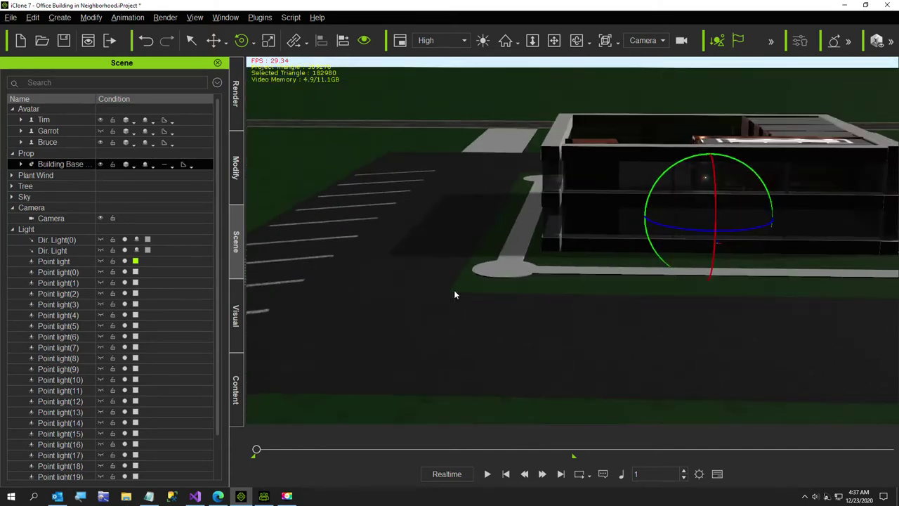
Step: Switch to Character Creator and load the Man Well Groomed Beard.png photo into Headshot's Pro mode
click(264, 496)
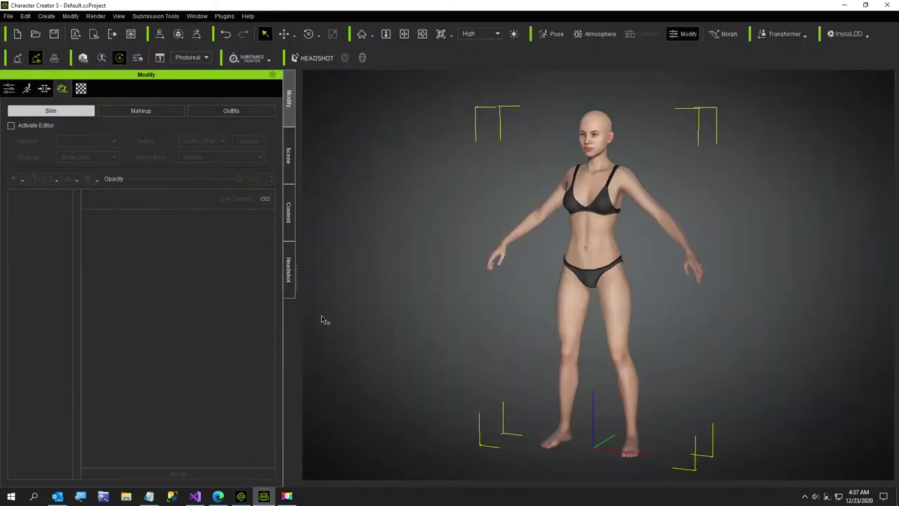
click(287, 272)
click(228, 307)
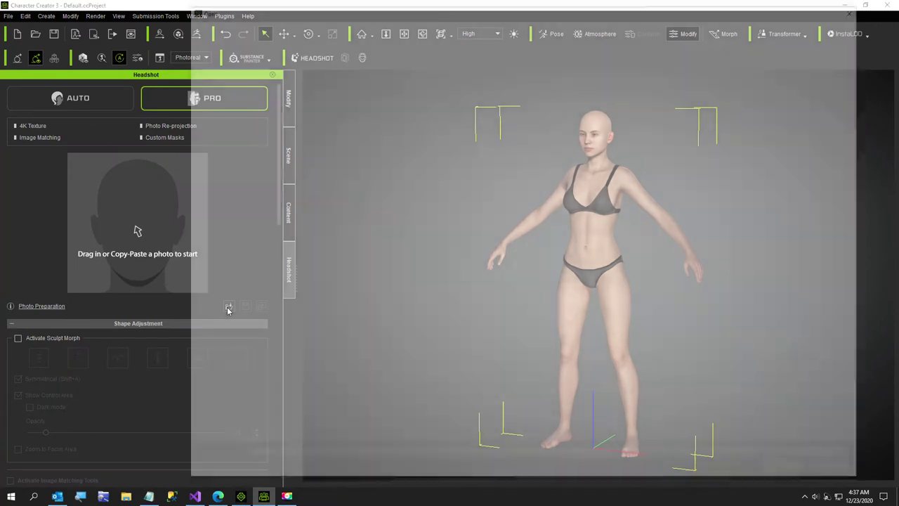
double_click(728, 83)
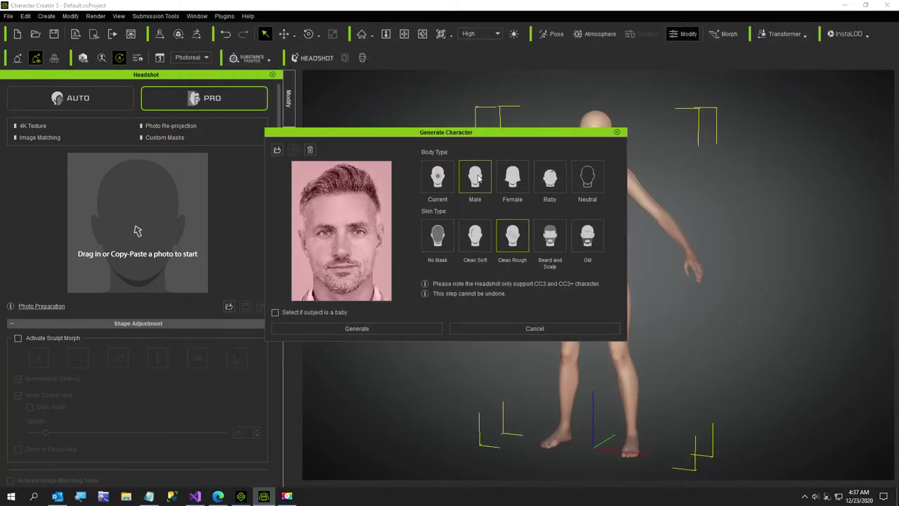
Step: Generate the Headshot character with the Male body type and the Beard and Scalp skin type
click(550, 245)
mouse_move(358, 259)
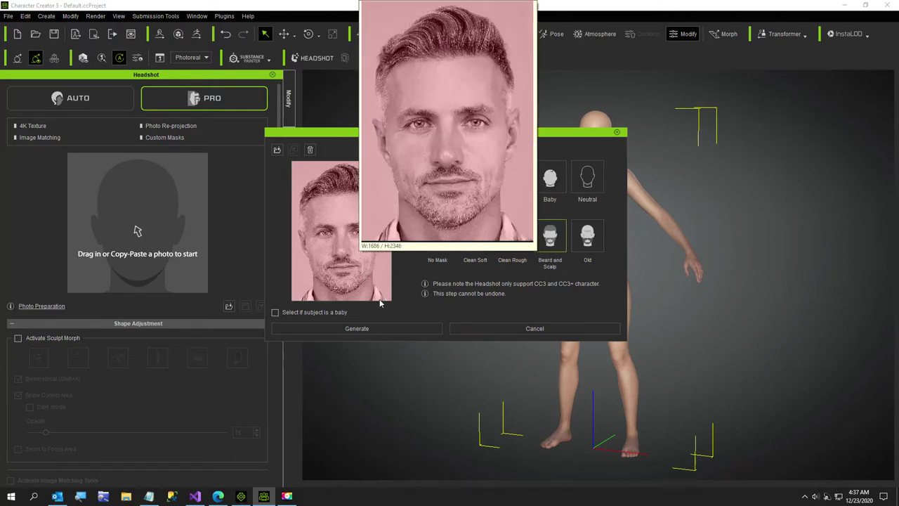
click(357, 328)
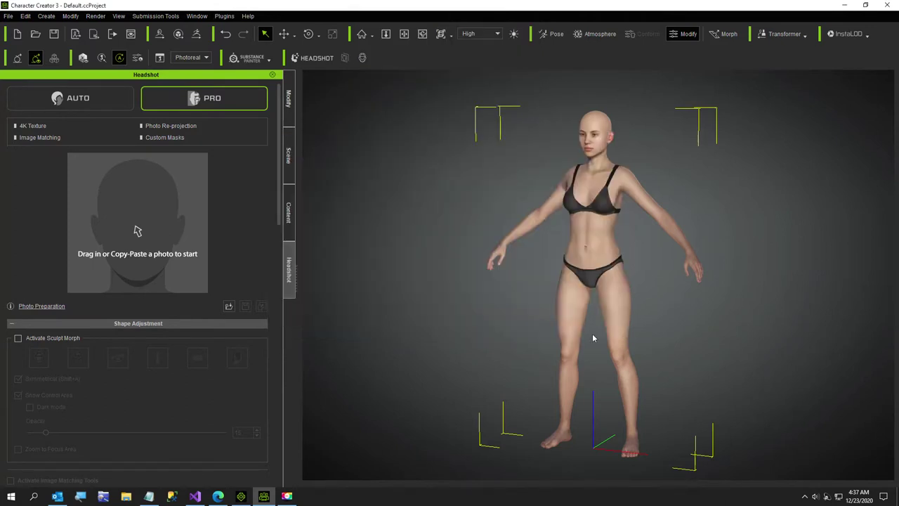
Step: Switch to iClone and view the office building from its front side
mouse_move(241, 495)
click(281, 453)
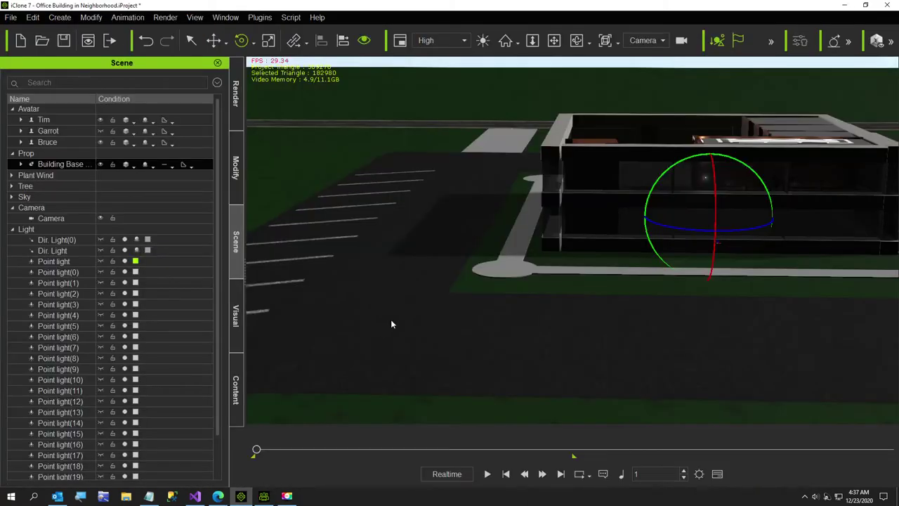
right_drag(390, 319, 546, 307)
scroll(546, 310, up, 3)
Step: Collapse the Light group and the building's Floor2 branch in the scene tree, and show the hidden Roof
click(190, 242)
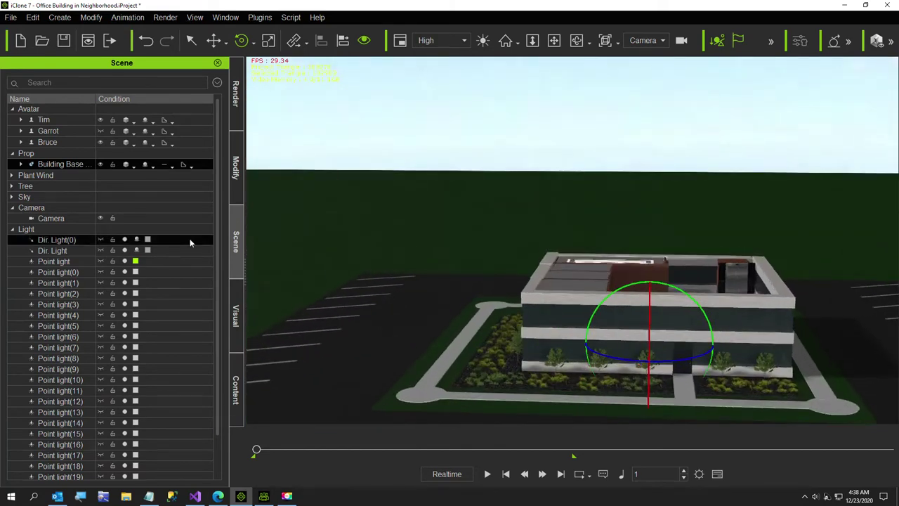
scroll(89, 330, down, 2)
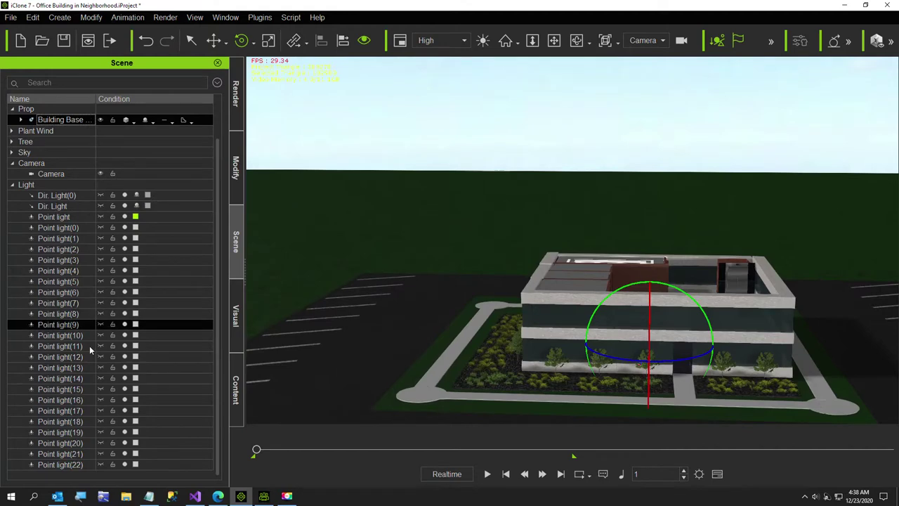
click(12, 185)
click(21, 163)
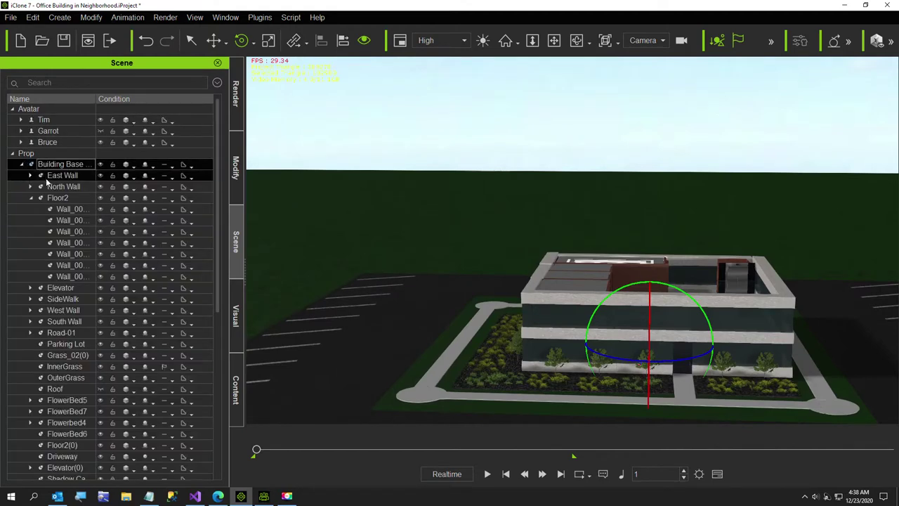
click(32, 199)
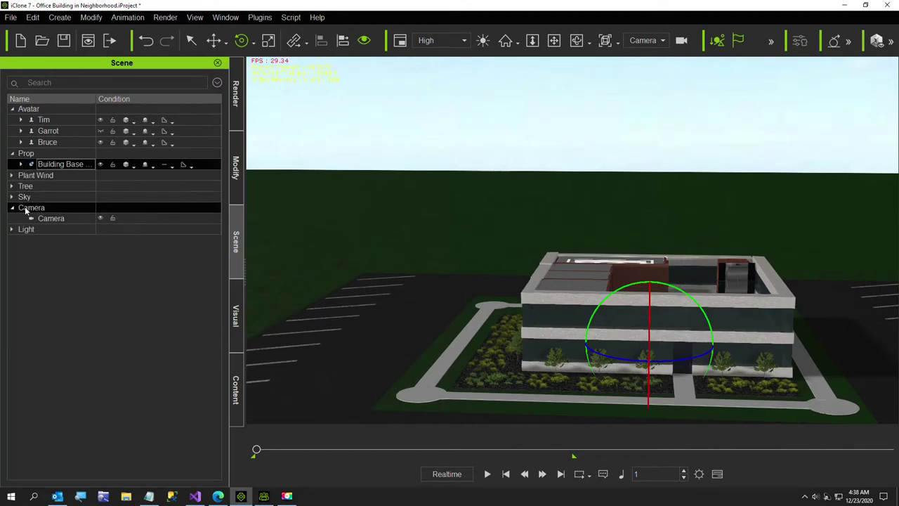
click(21, 163)
scroll(70, 252, down, 2)
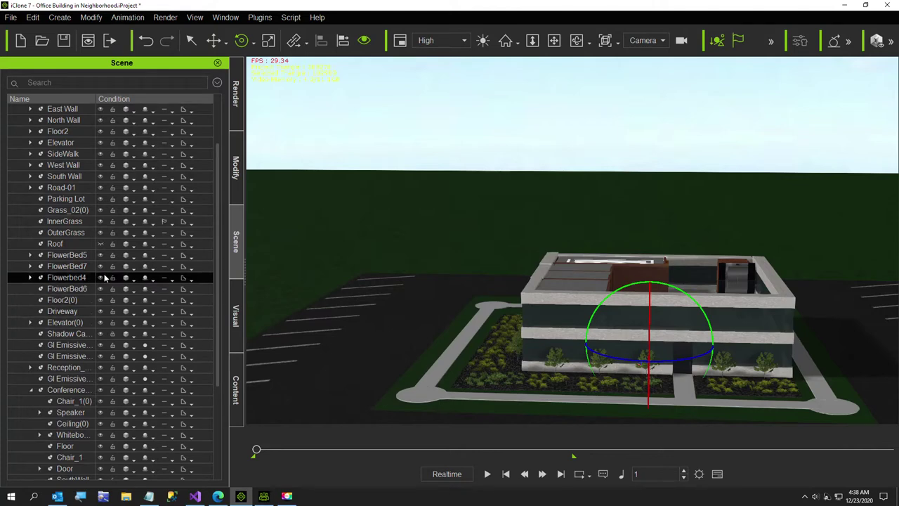
click(98, 243)
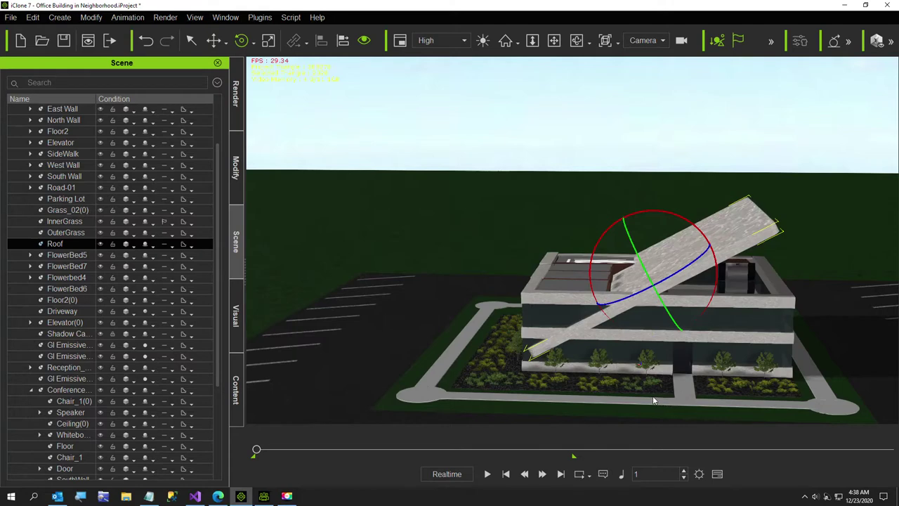
Step: Undo the roof's last rotation and activate the Select tool
key(ctrl+z)
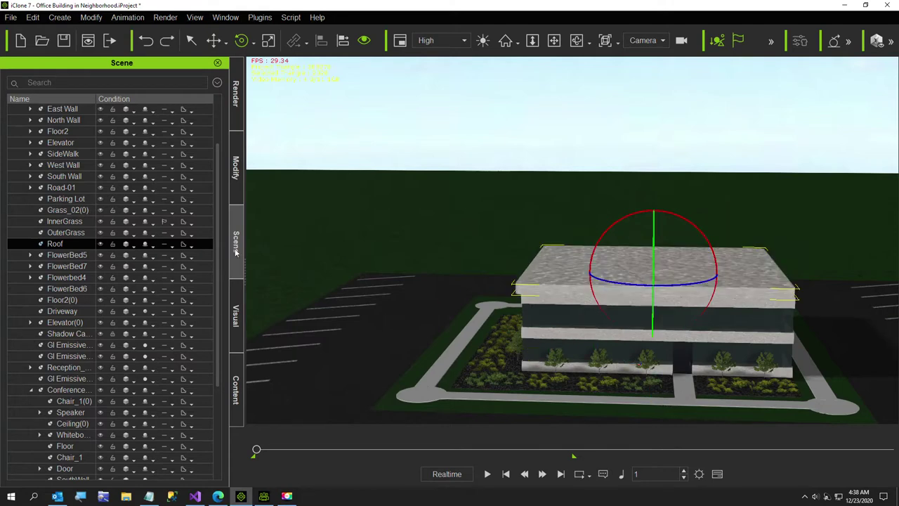
click(191, 40)
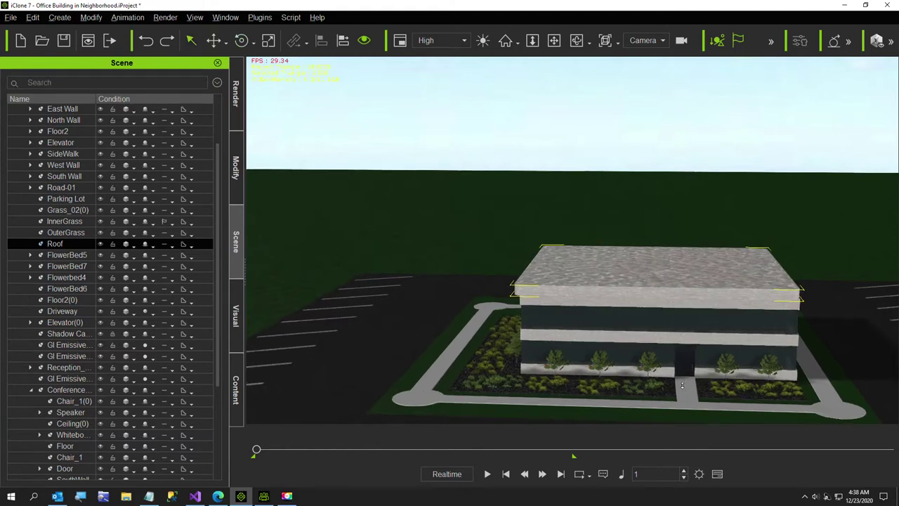
right_drag(659, 344, 484, 376)
Step: Check the character generation's progress in Character Creator and return to iClone
click(264, 496)
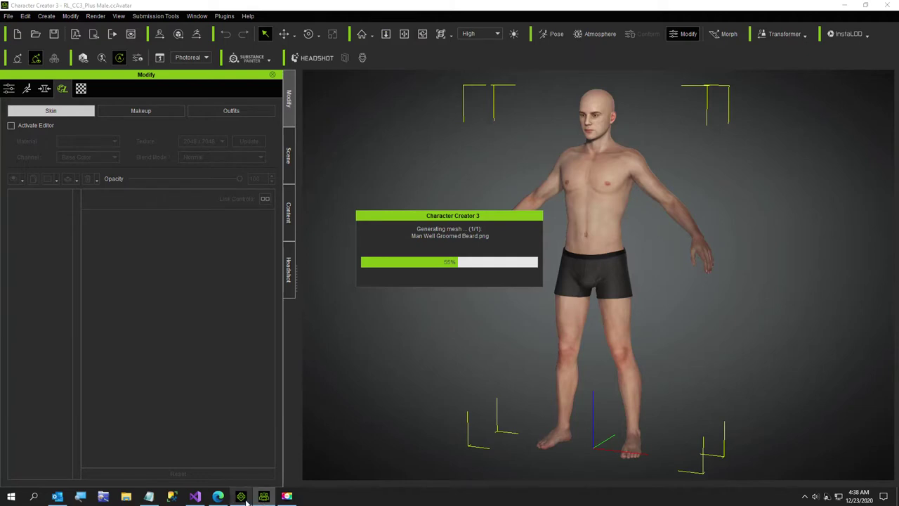
mouse_move(285, 498)
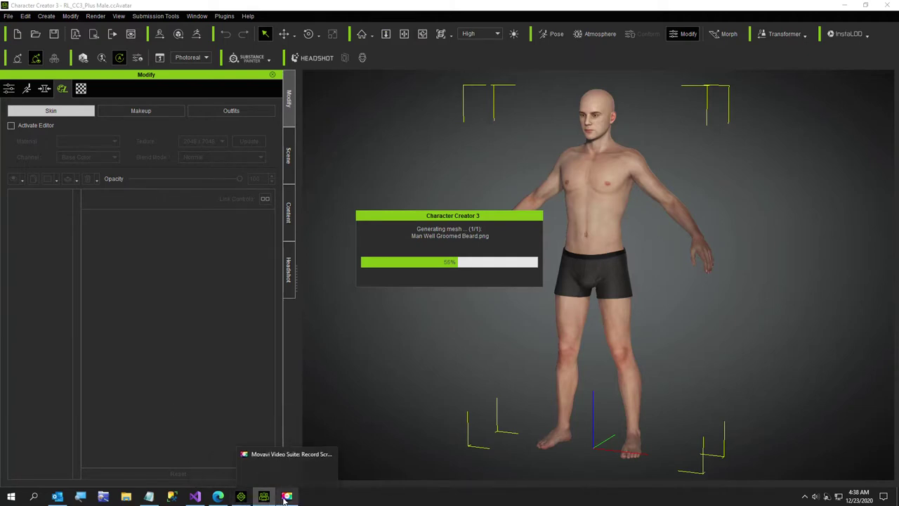
click(241, 495)
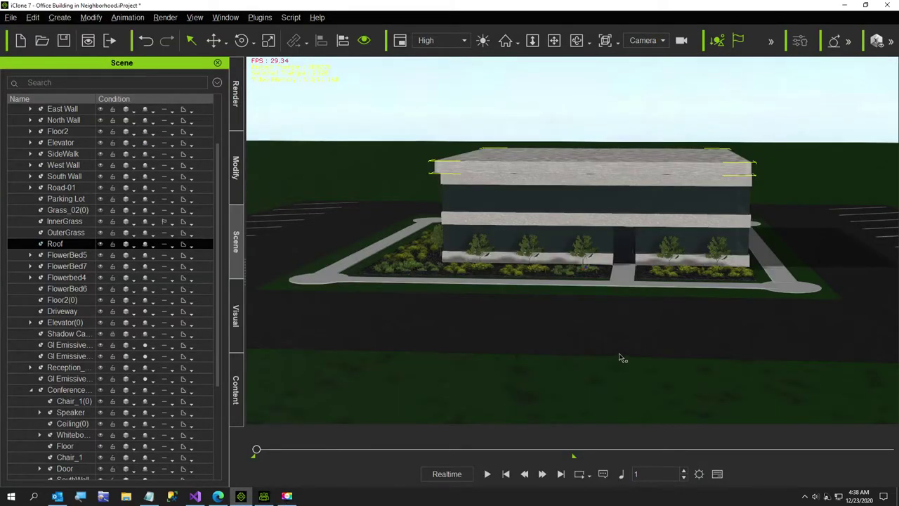
Step: Examine the building's front facade with its entrance door, flower beds and trees
scroll(646, 341, up, 3)
scroll(646, 344, up, 2)
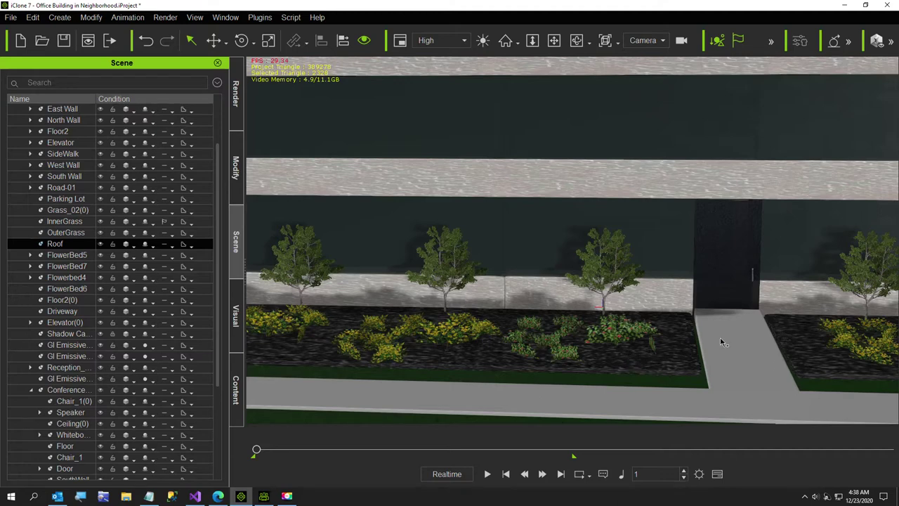
scroll(771, 358, down, 6)
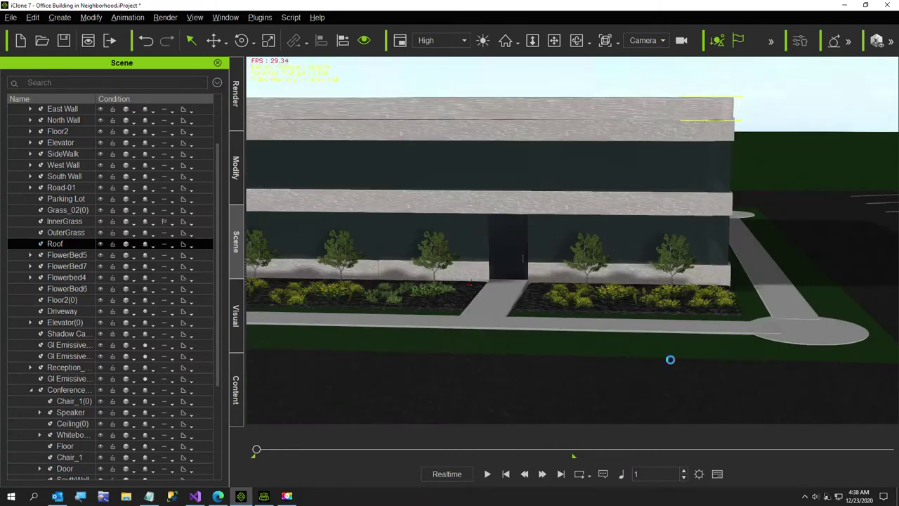
right_drag(670, 360, 686, 370)
scroll(667, 363, down, 4)
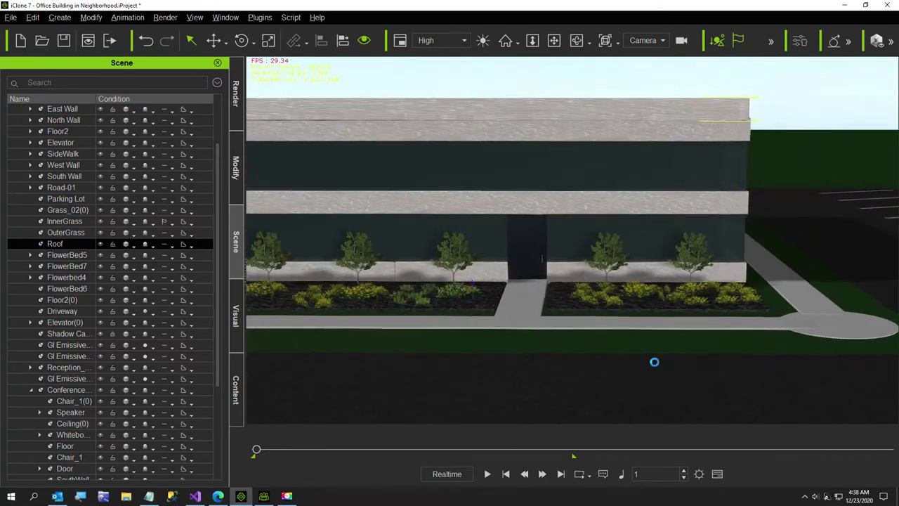
Step: Switch to Character Creator and examine the generated character's head up close beside its Headshot source photo
click(264, 496)
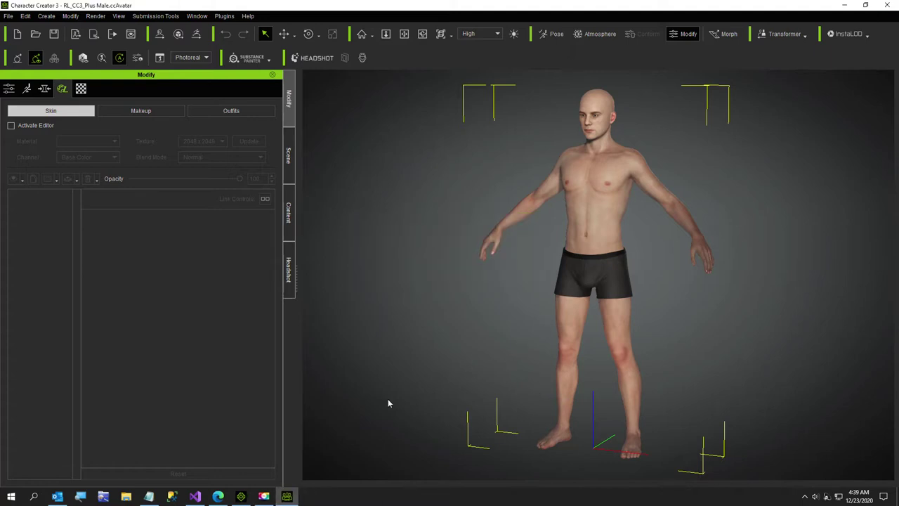
click(288, 275)
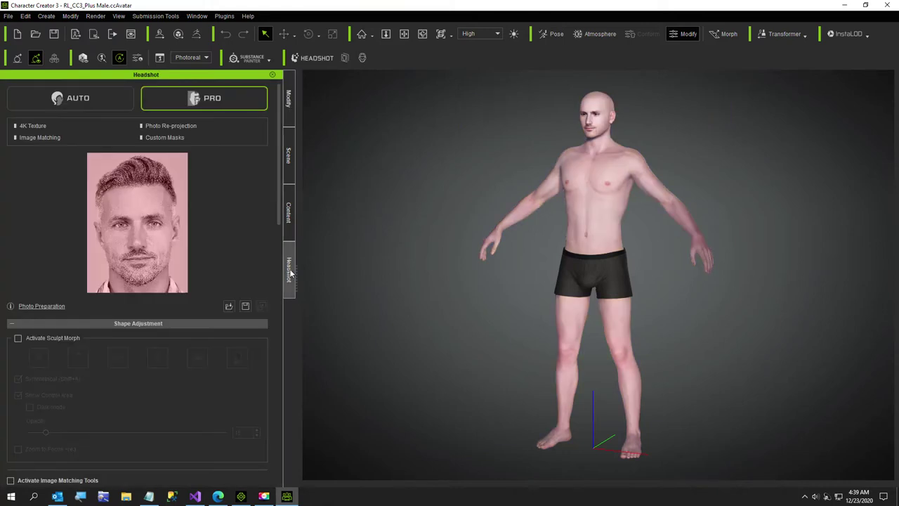
scroll(530, 334, down, 2)
middle_drag(431, 398, 358, 453)
scroll(393, 407, up, 3)
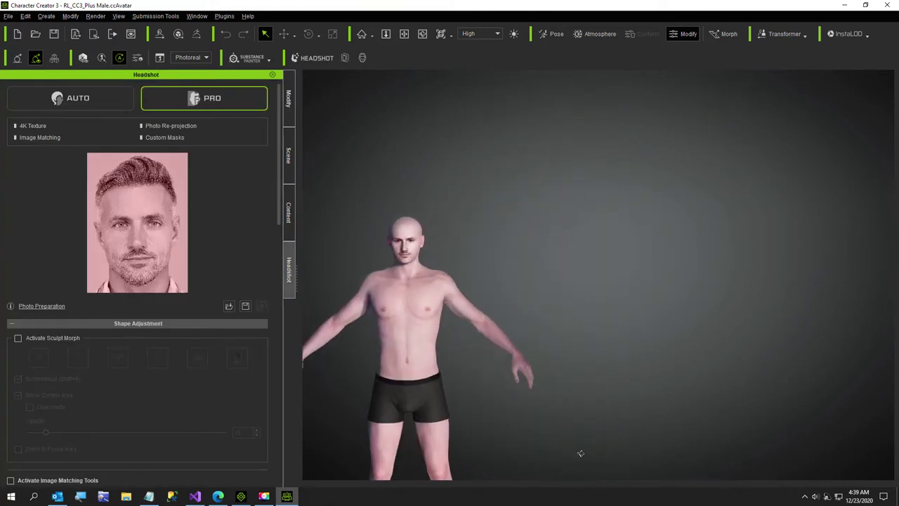
scroll(474, 397, up, 4)
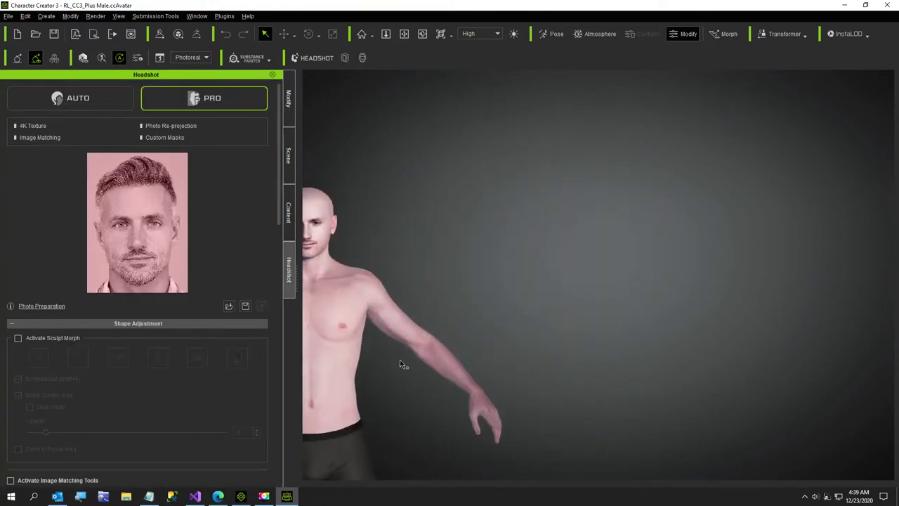
scroll(463, 372, up, 3)
scroll(491, 379, down, 1)
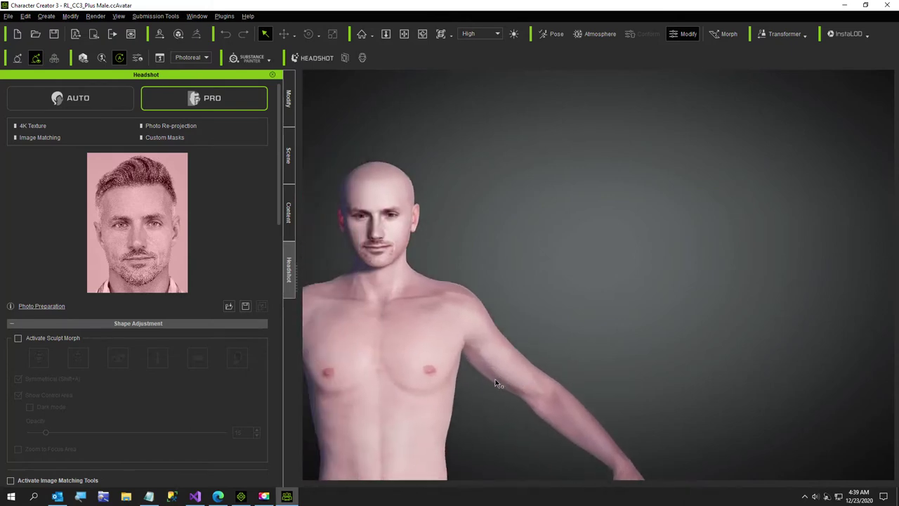
scroll(436, 372, up, 2)
middle_drag(427, 367, 583, 393)
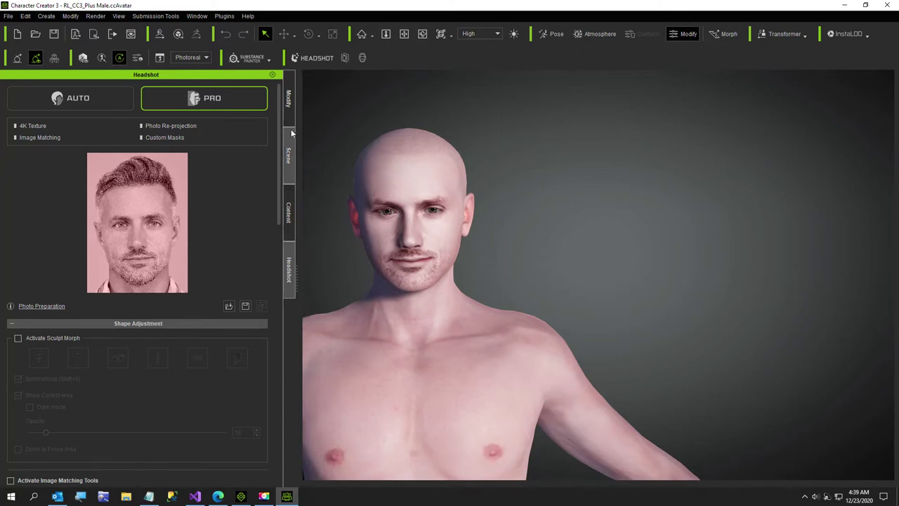
Step: Activate the skin editor for the character and keep the modified material and texture settings
click(288, 105)
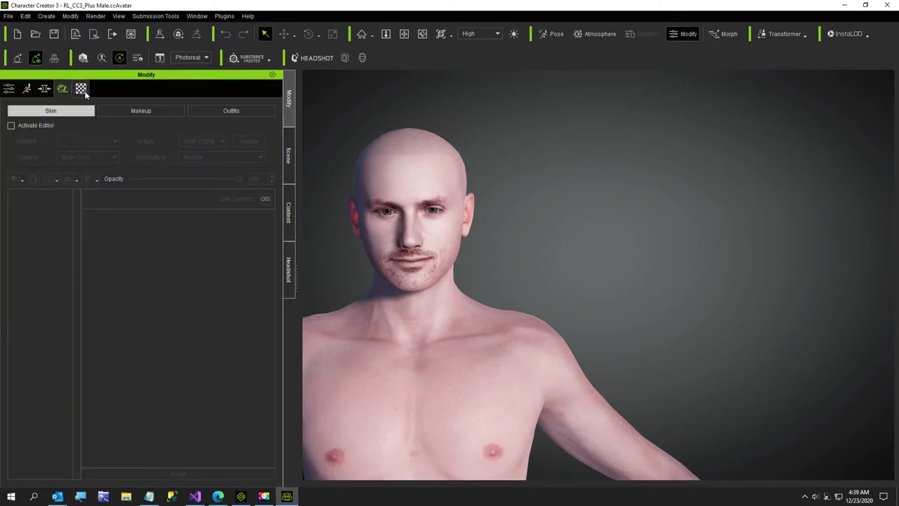
click(10, 126)
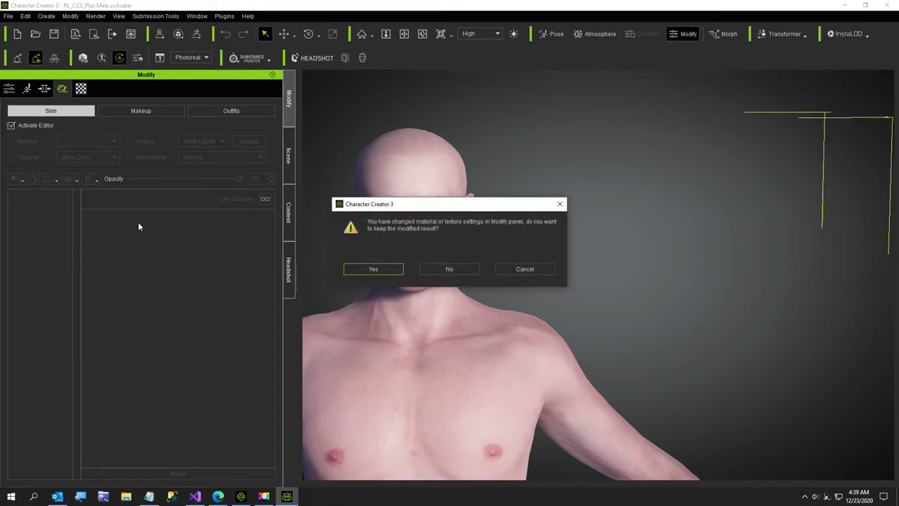
click(372, 268)
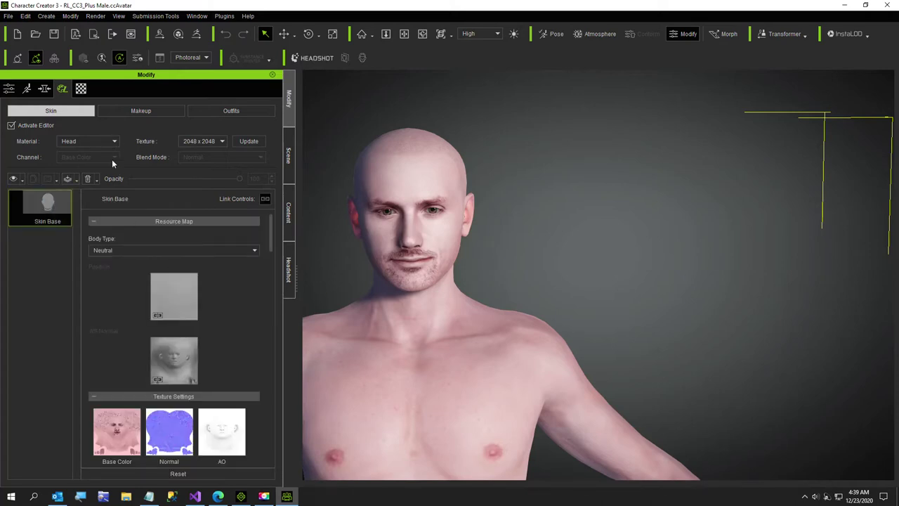
Step: Save the head material's Base Color texture as Head in PNG format in the Temp folder
scroll(176, 343, down, 2)
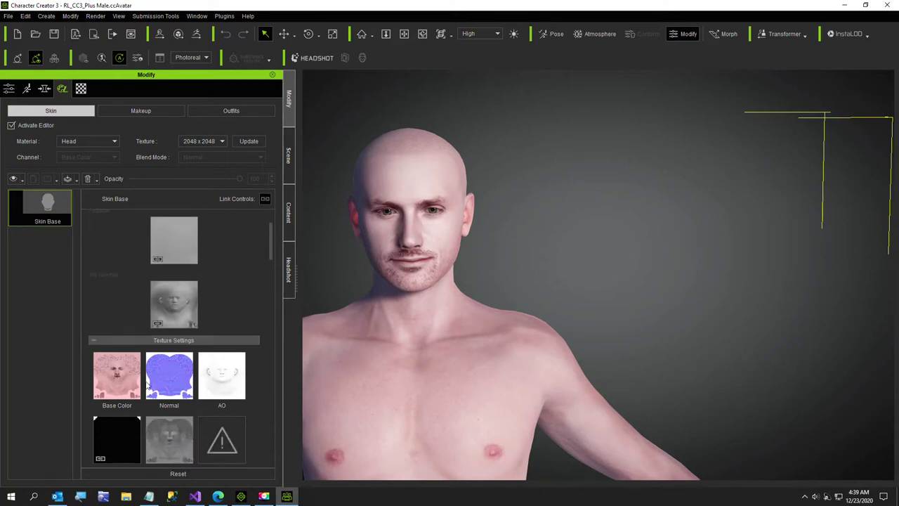
right_click(121, 379)
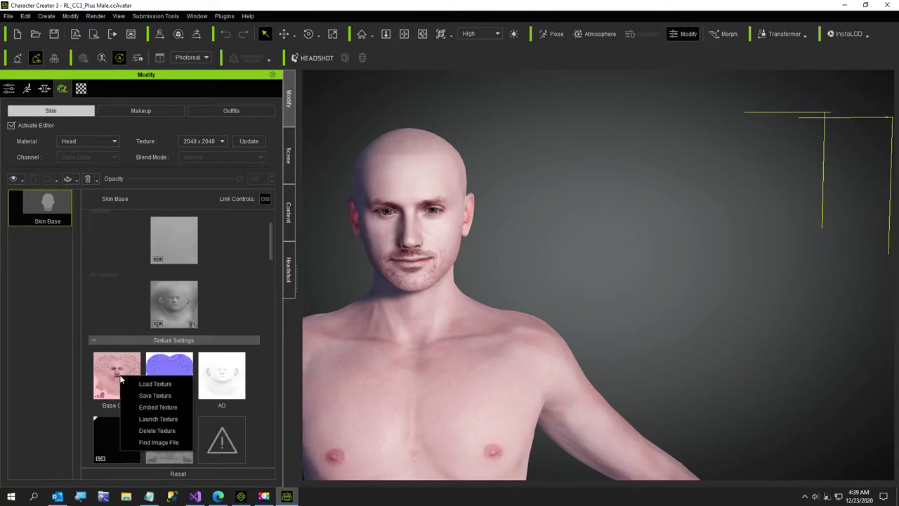
click(156, 396)
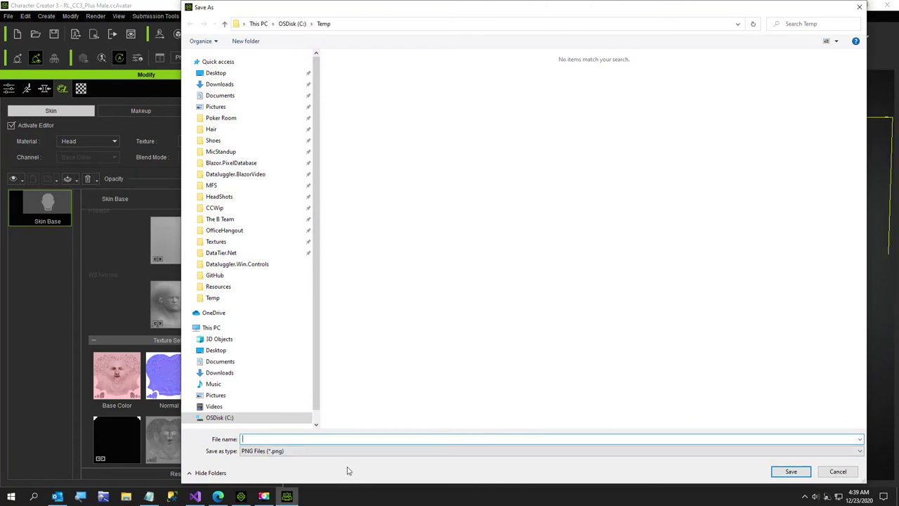
text(Head)
key(Return)
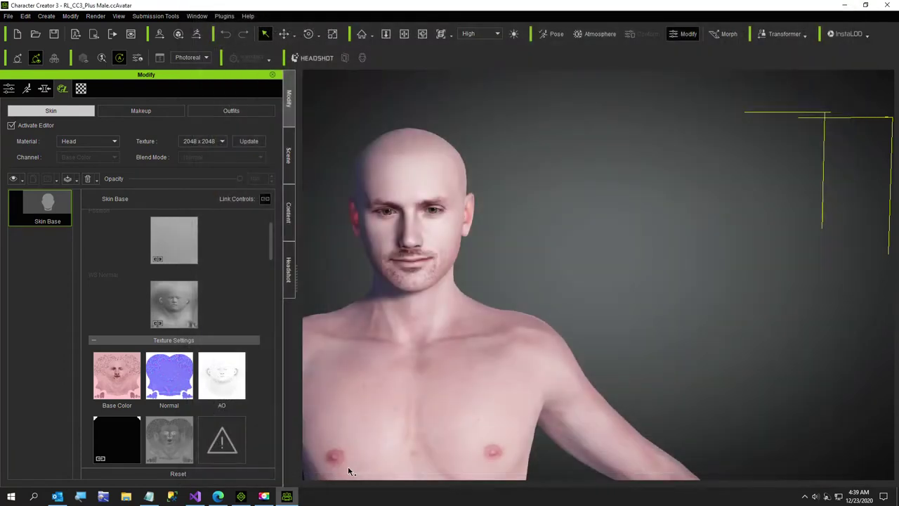
Step: Switch the skin material to Body and save its Base Color texture as Body in the Temp folder
click(89, 141)
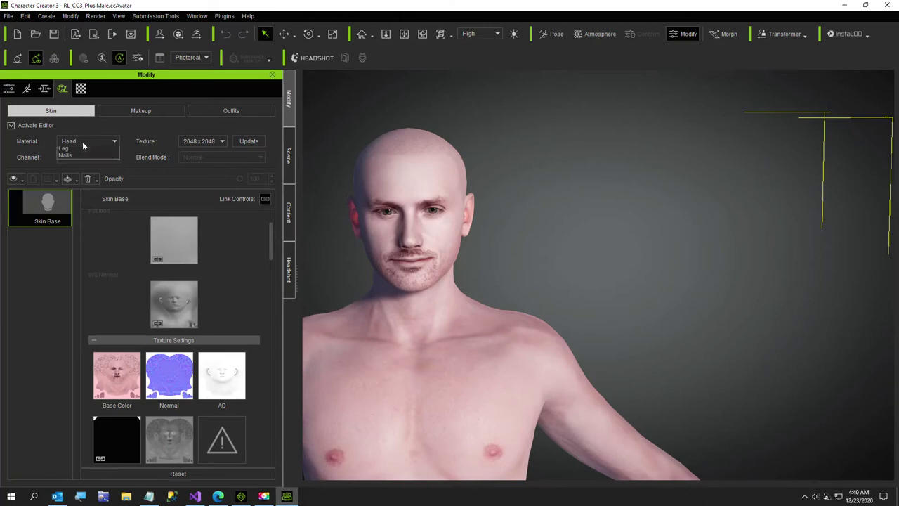
click(78, 153)
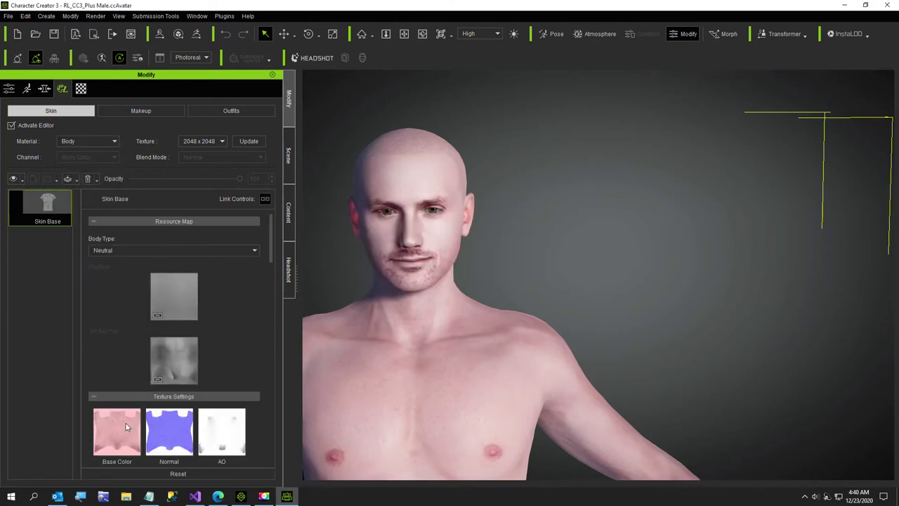
right_click(123, 423)
click(160, 444)
text(Body)
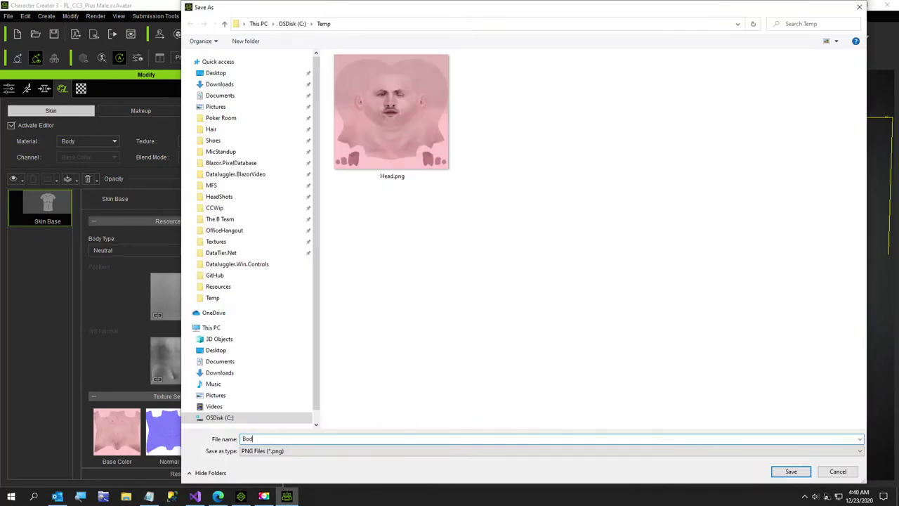
key(Return)
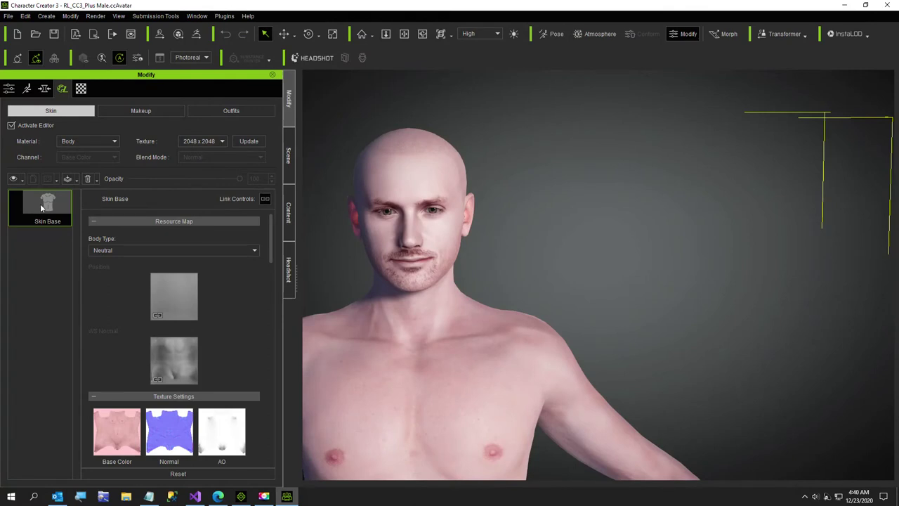
Step: Switch the skin material to Arm and save its Base Color texture as Arms in the Temp folder
click(68, 141)
click(70, 165)
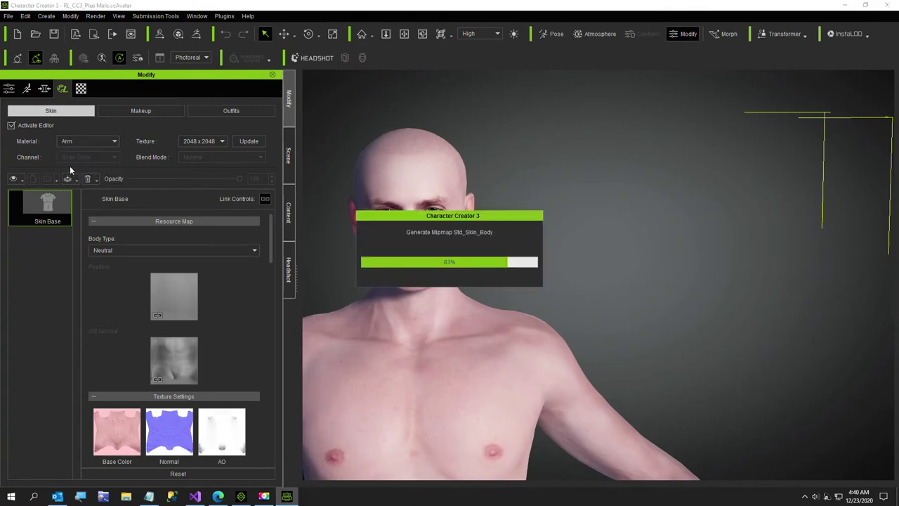
click(51, 205)
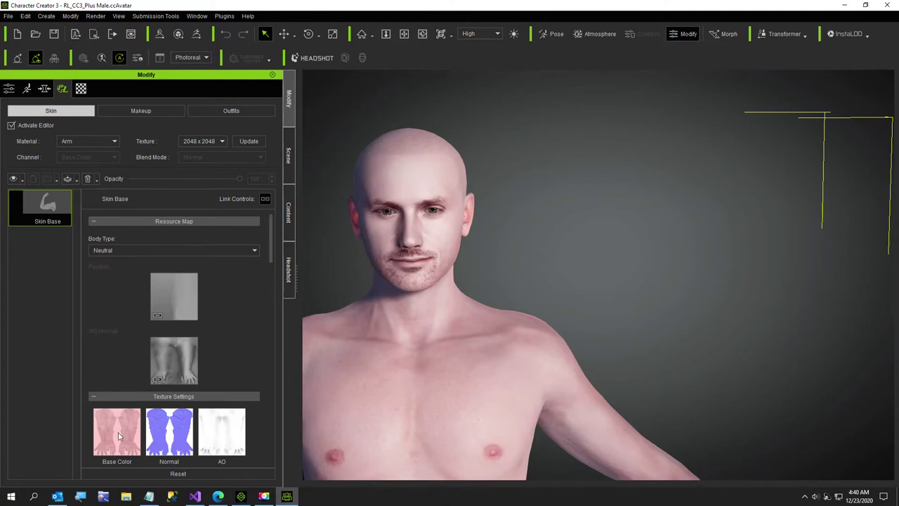
right_click(119, 437)
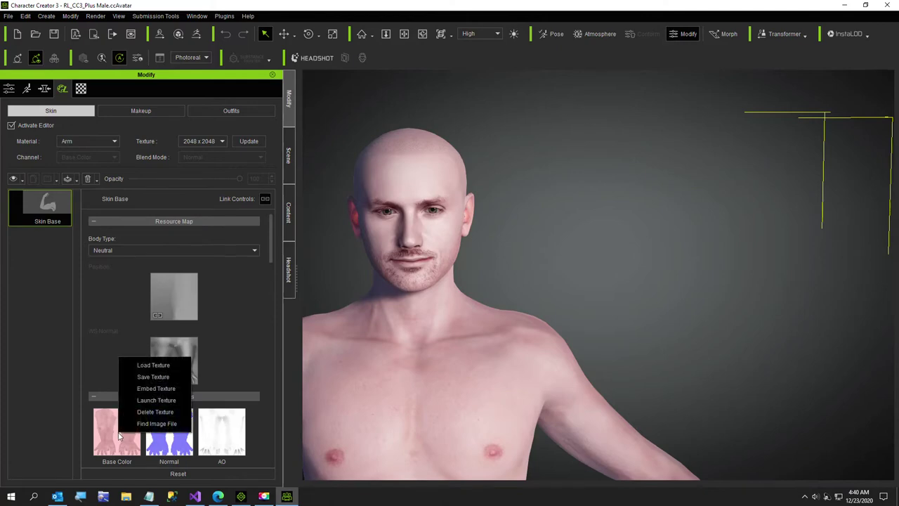
click(149, 376)
text(ArmBC)
key(Return)
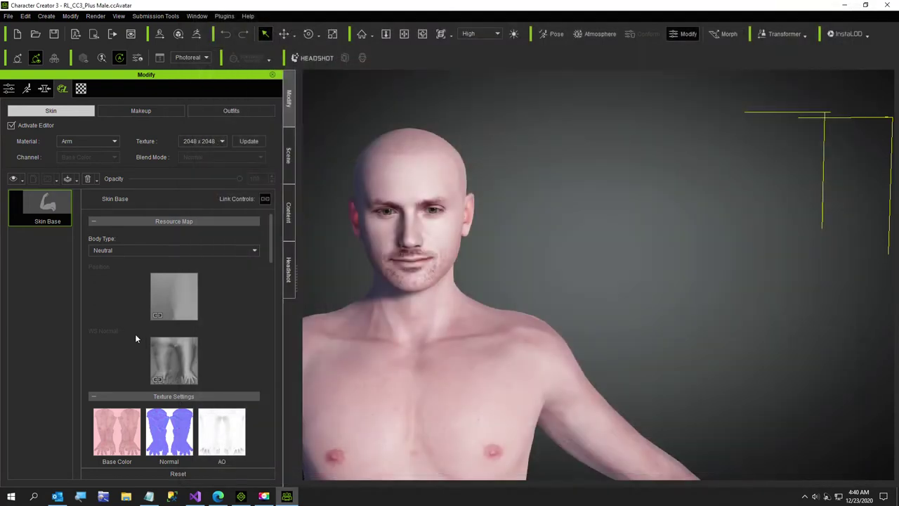
Step: Switch the skin material to Leg and save its Base Color texture as Legs in the Temp folder
click(78, 141)
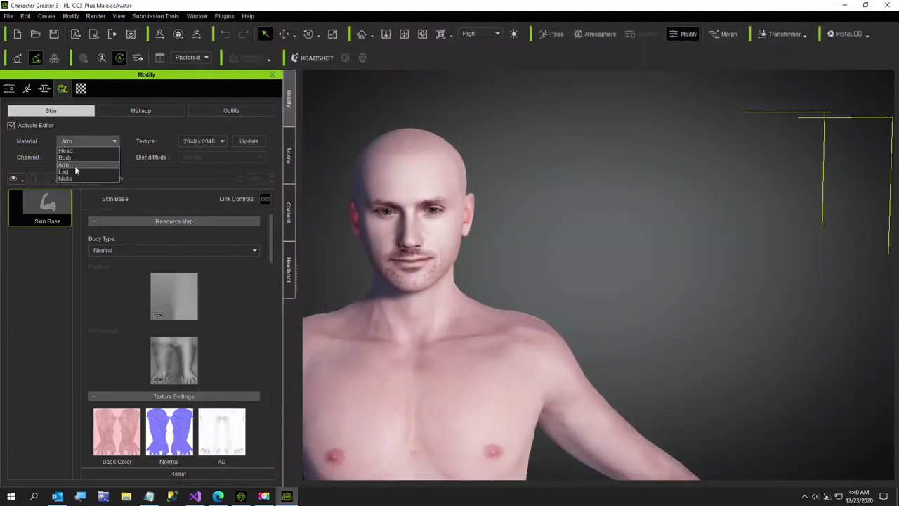
click(74, 167)
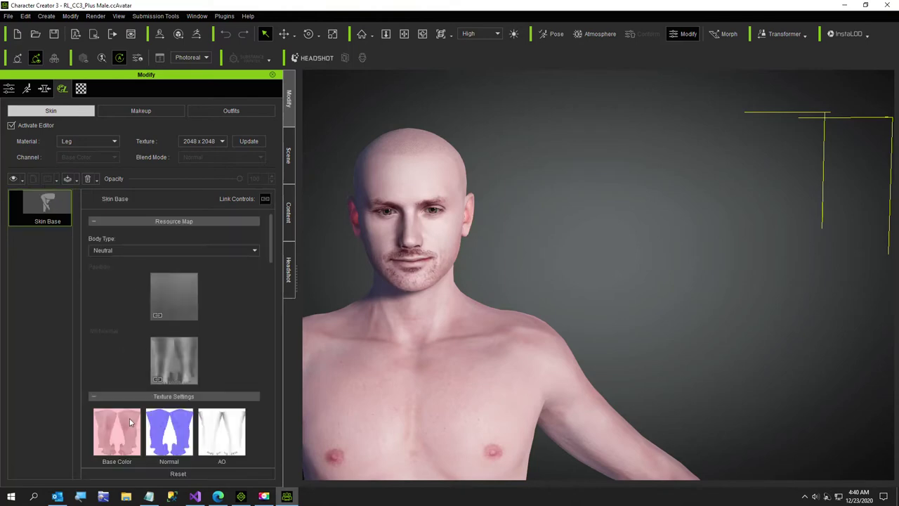
right_click(129, 421)
click(158, 440)
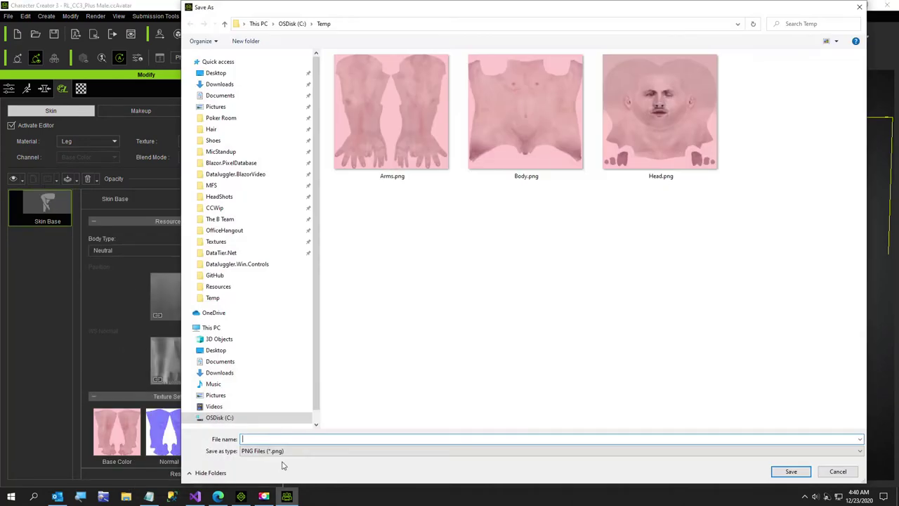
text(Legs)
key(Return)
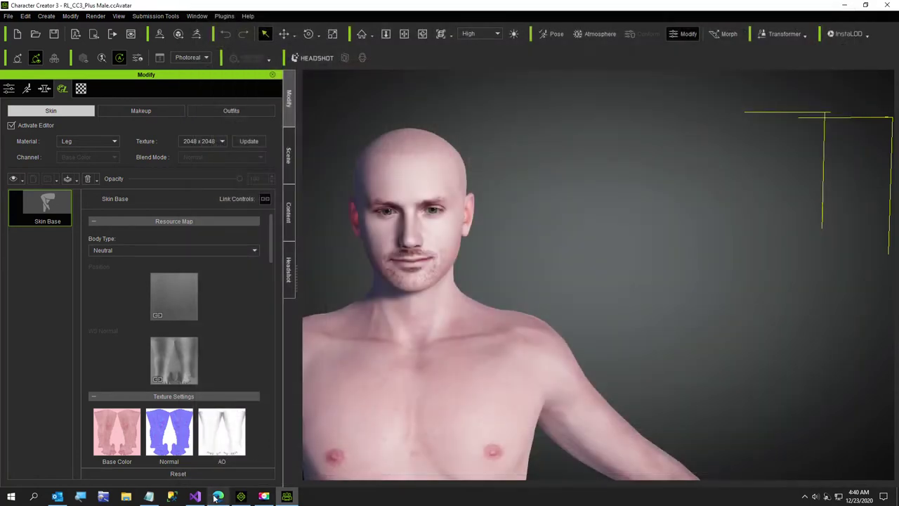
Step: Switch to the Edge browser, go to pixeldatabase.net and load Arms.png from the Temp folder
click(216, 498)
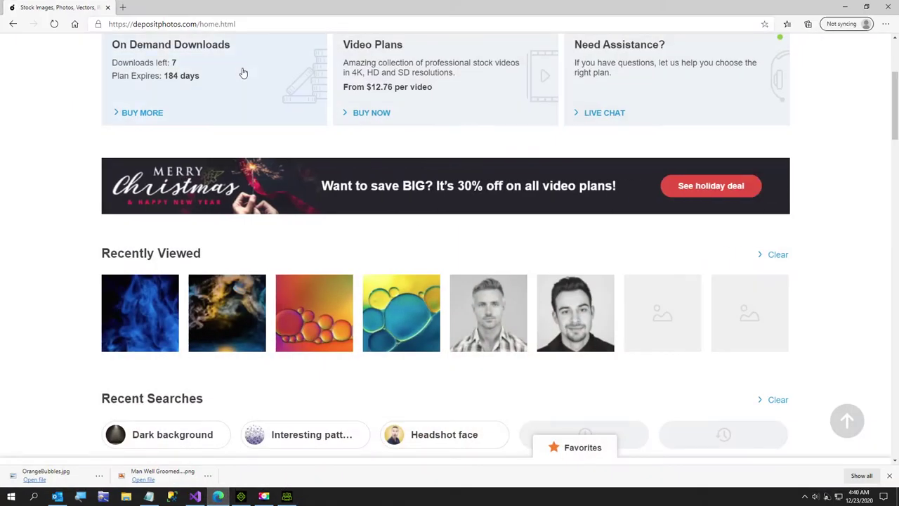
click(241, 25)
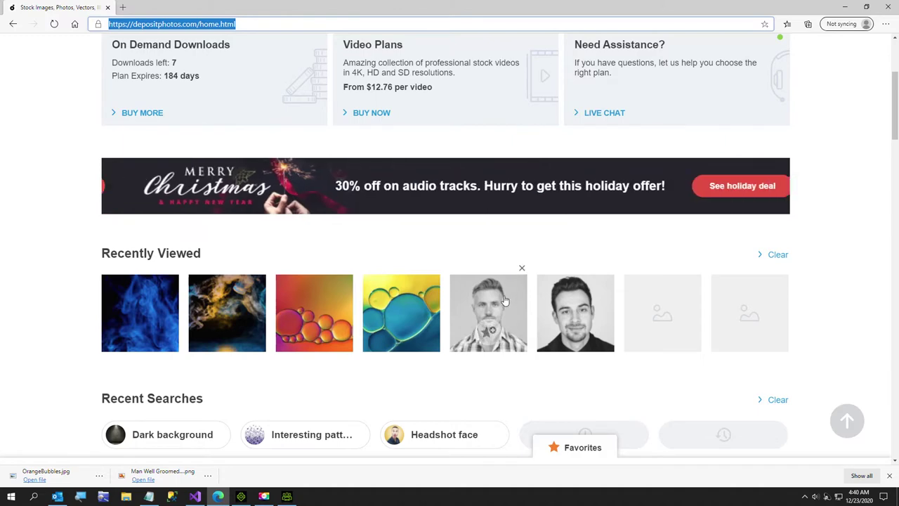
mouse_move(489, 297)
scroll(518, 161, up, 3)
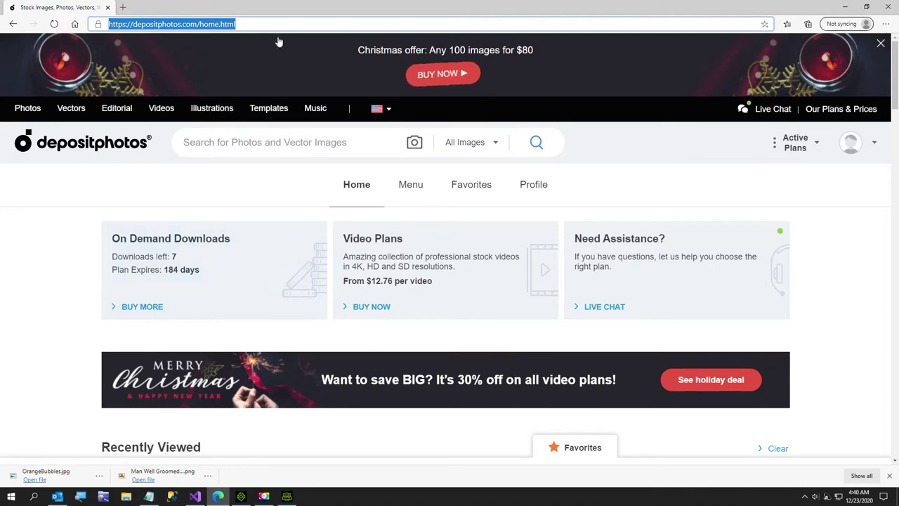
text(pixeldatabase.net)
key(Return)
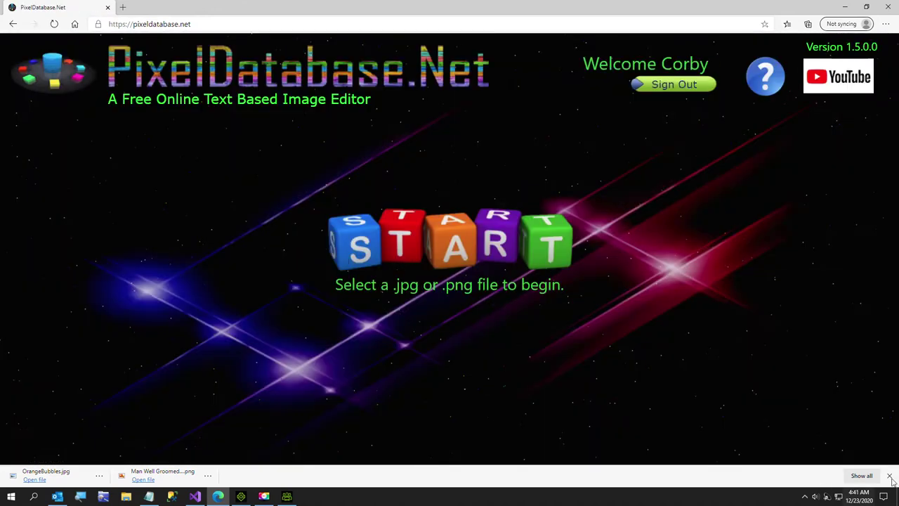
click(429, 259)
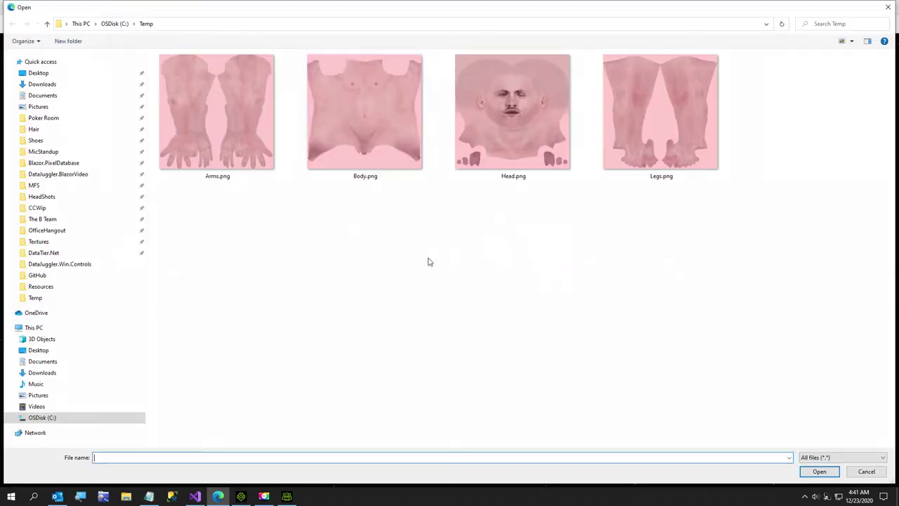
double_click(233, 126)
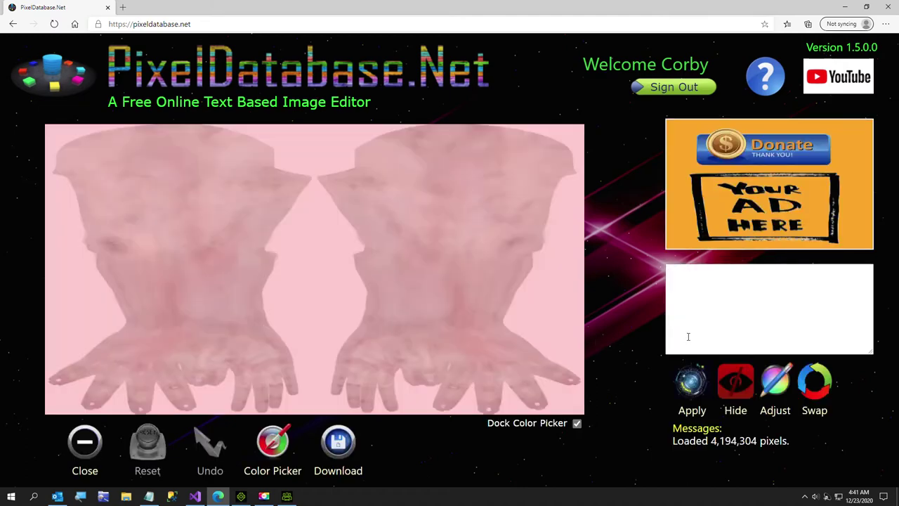
Step: Apply the query "Update" with "Set Adjust BlueGreen -30" on its second line to the arm texture
click(739, 288)
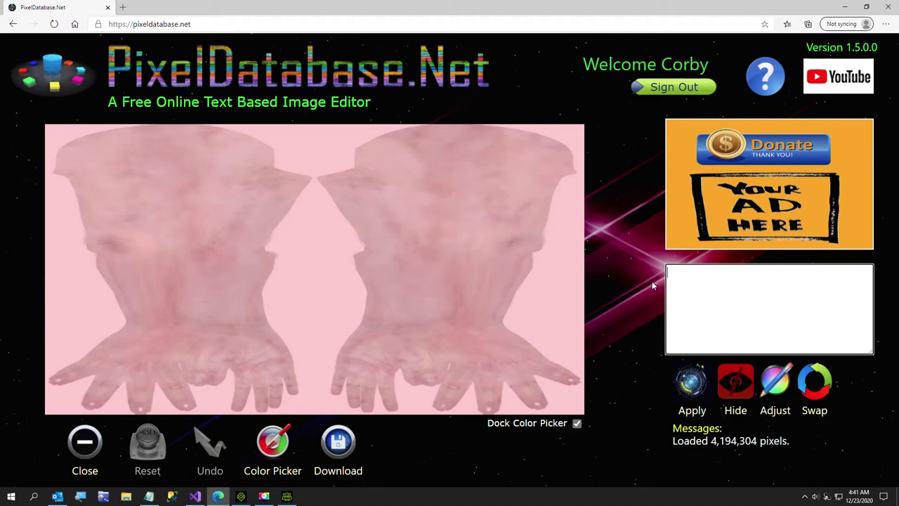
text(Update)
key(Return)
text(Set Adjust )
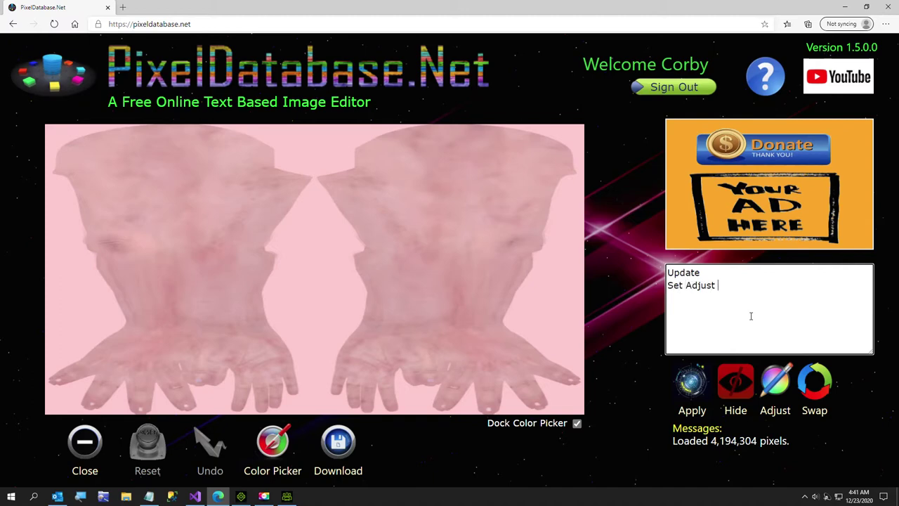
text(BlueGreen -)
text(30)
click(692, 383)
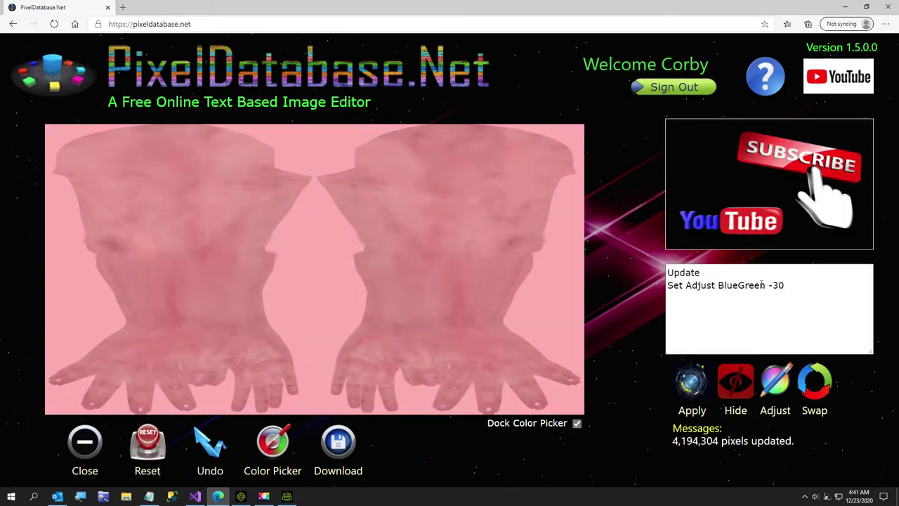
Step: Change the query's second line to "Set Adjust Red 10" and apply it to the arm texture
click(740, 285)
double_click(739, 284)
text(Red)
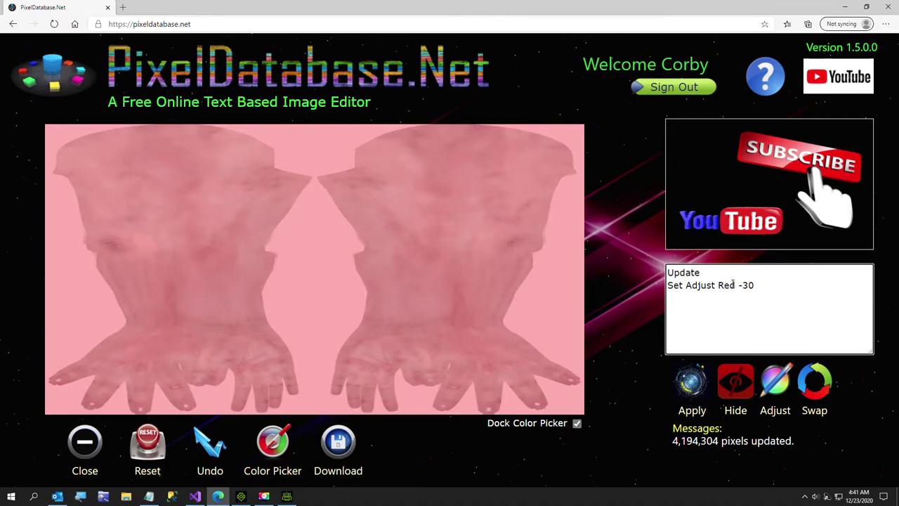
key(Delete)
key(Delete)
key(Delete)
text(10)
click(688, 382)
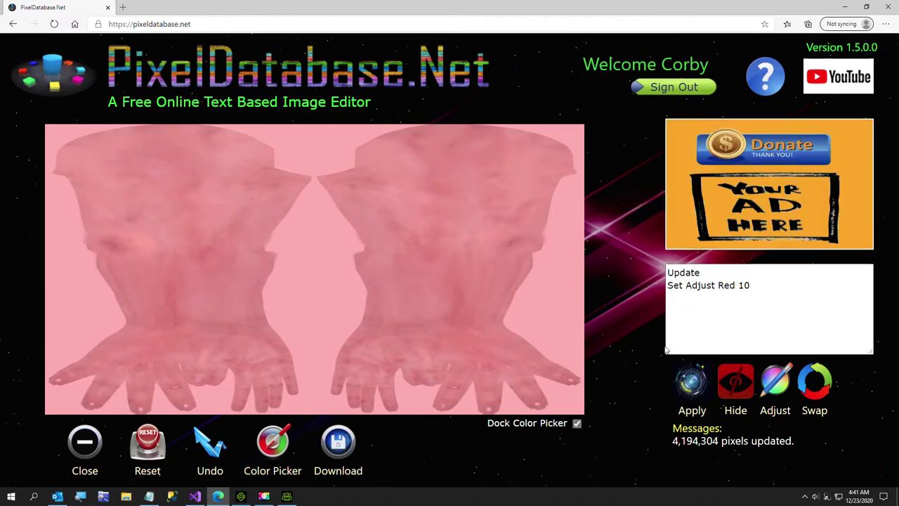
Step: Download the recolored arm texture and save it as Arms2 in the Temp folder
click(341, 447)
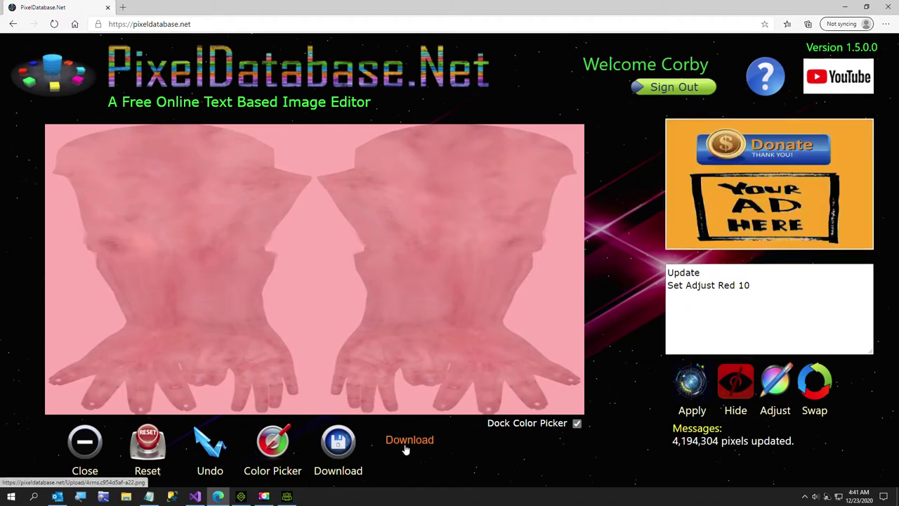
click(406, 444)
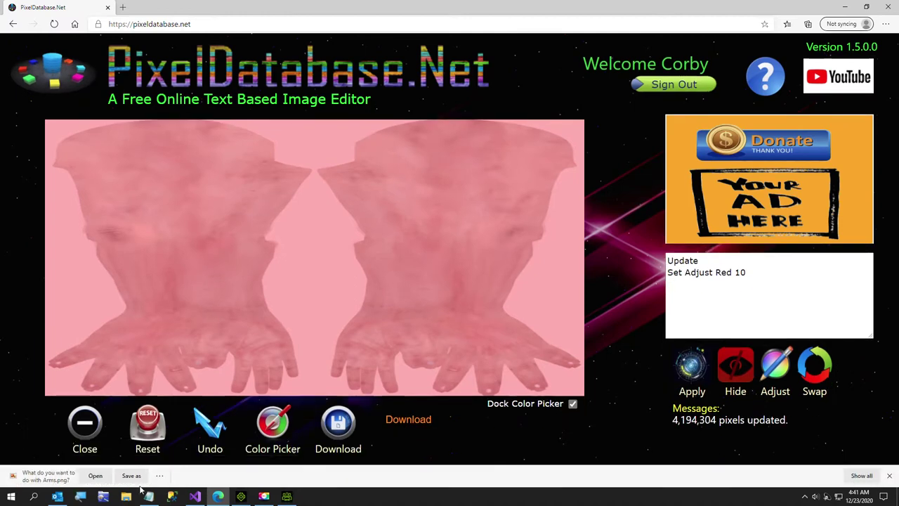
click(130, 478)
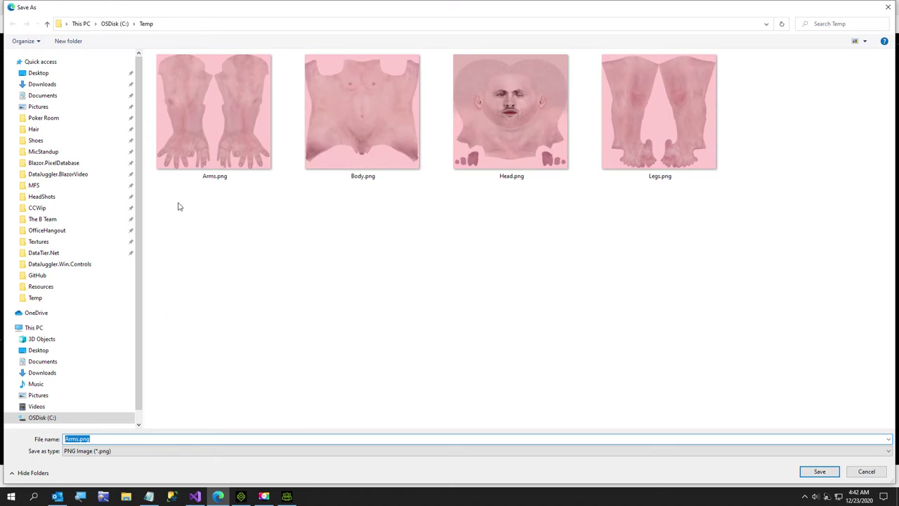
click(199, 155)
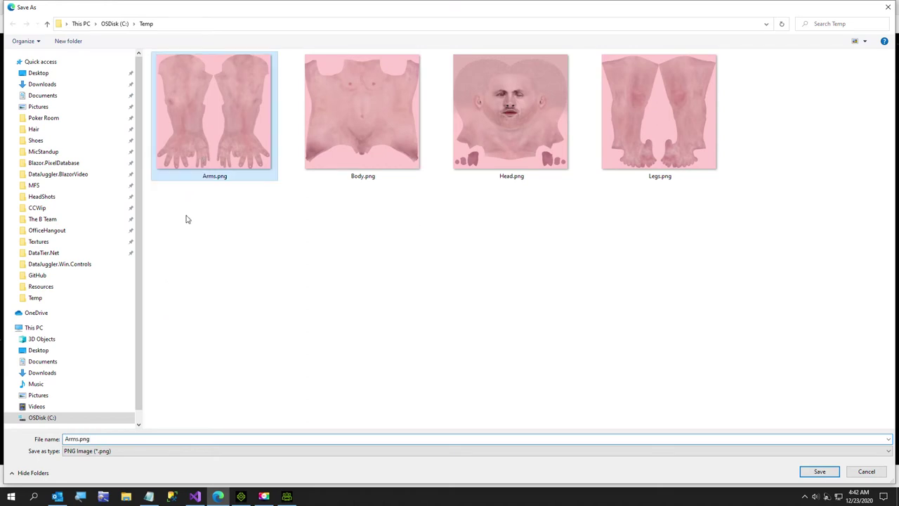
click(113, 439)
click(113, 439)
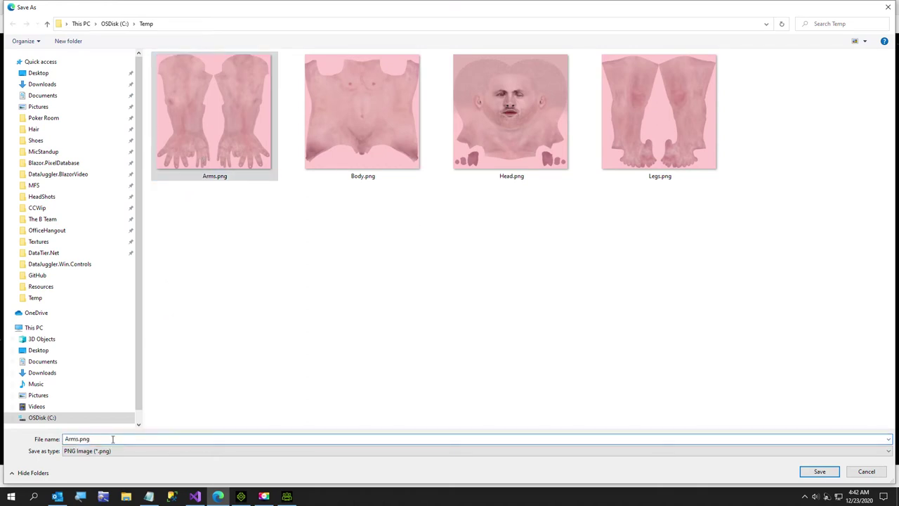
key(BackSpace)
key(BackSpace)
key(BackSpace)
key(BackSpace)
text(2)
key(Return)
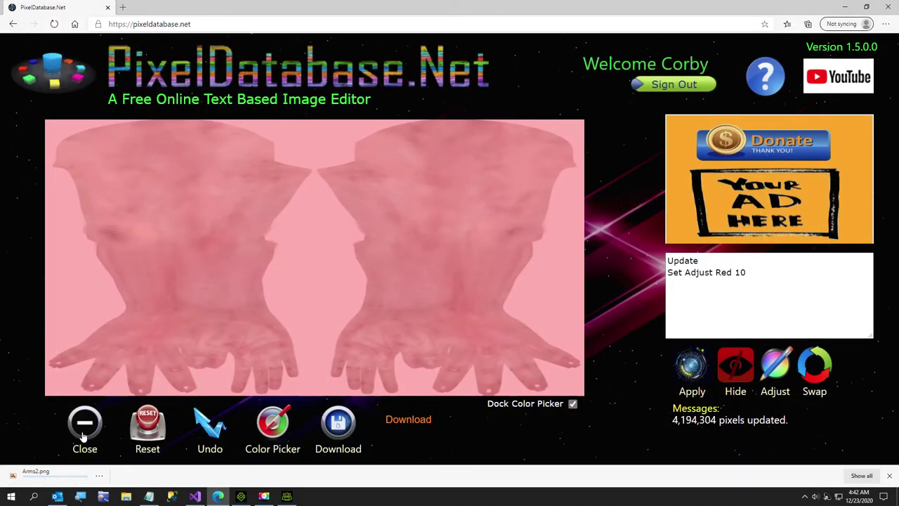
Step: Close the arm texture, load Body.png from the Temp folder and apply the "Set Adjust Red 10" query to it
click(83, 435)
click(357, 256)
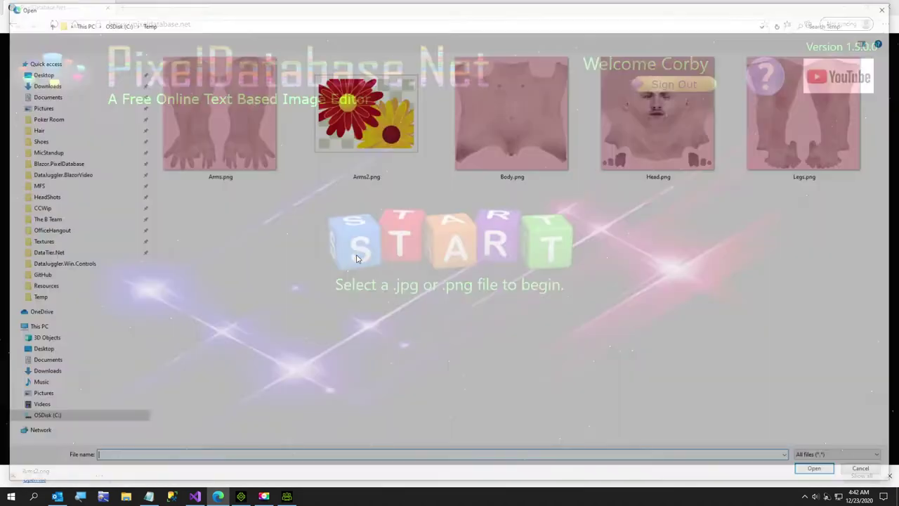
double_click(503, 141)
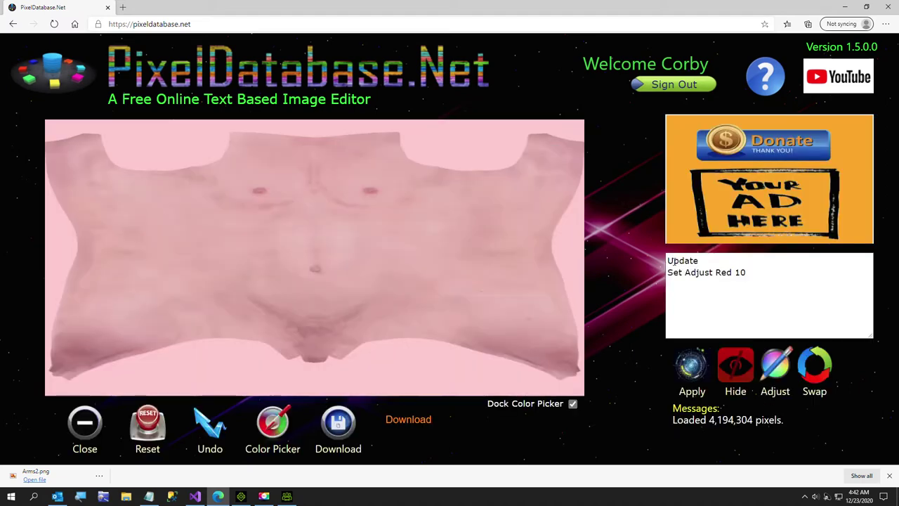
click(687, 366)
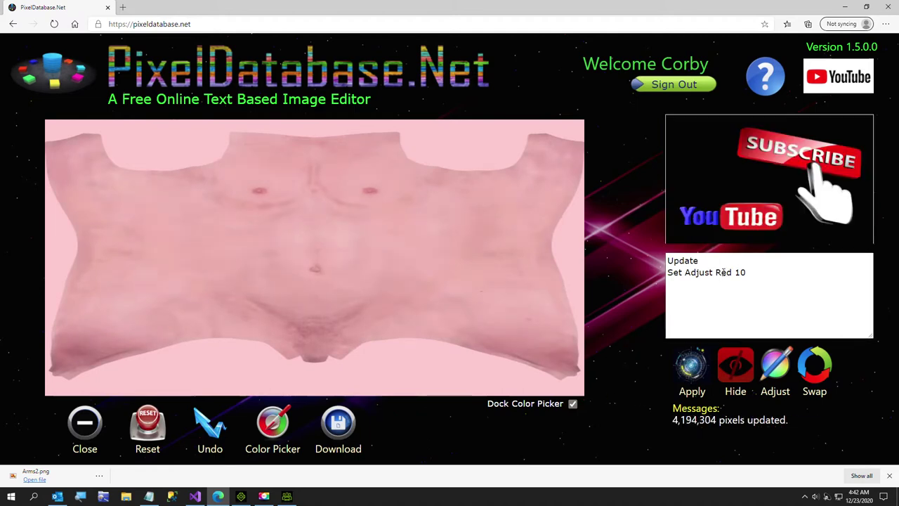
Step: Change the query's second line to "Set Adjust BlueGreen -30" and apply it to the body texture
double_click(723, 273)
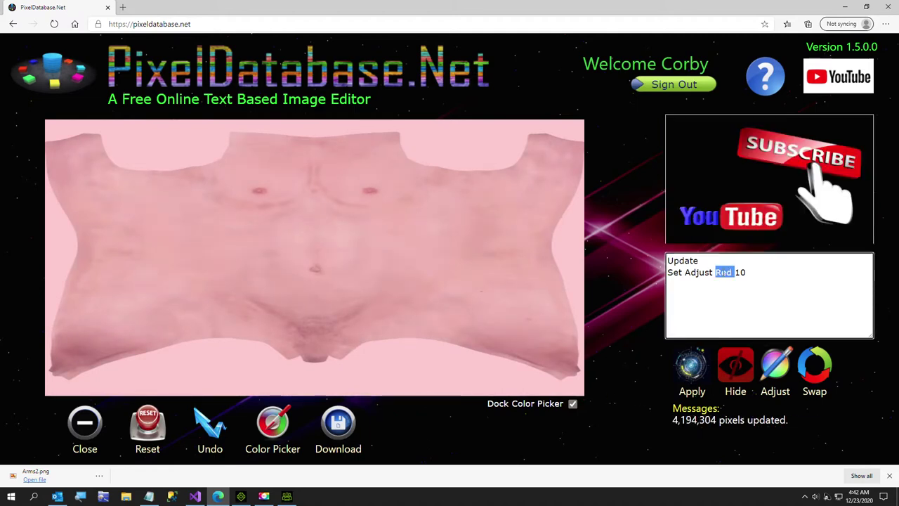
text(BlueGreen -)
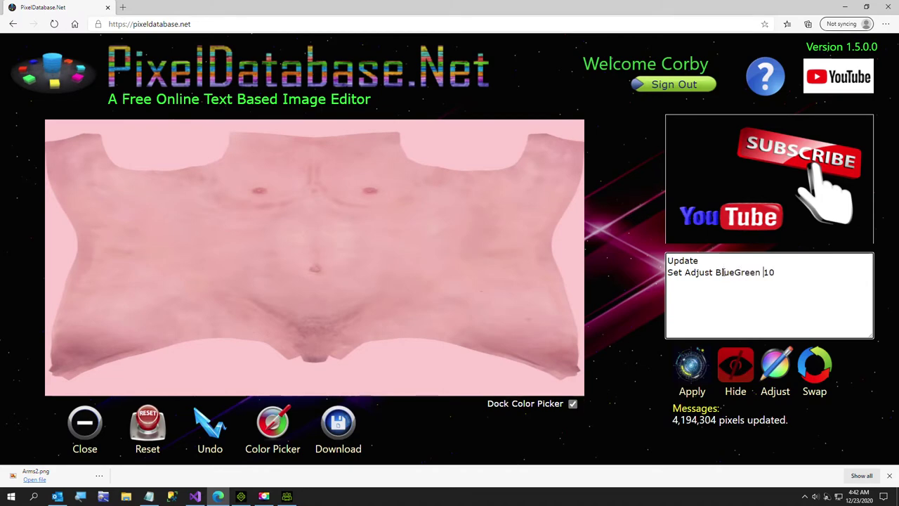
key(Delete)
text(3)
click(679, 362)
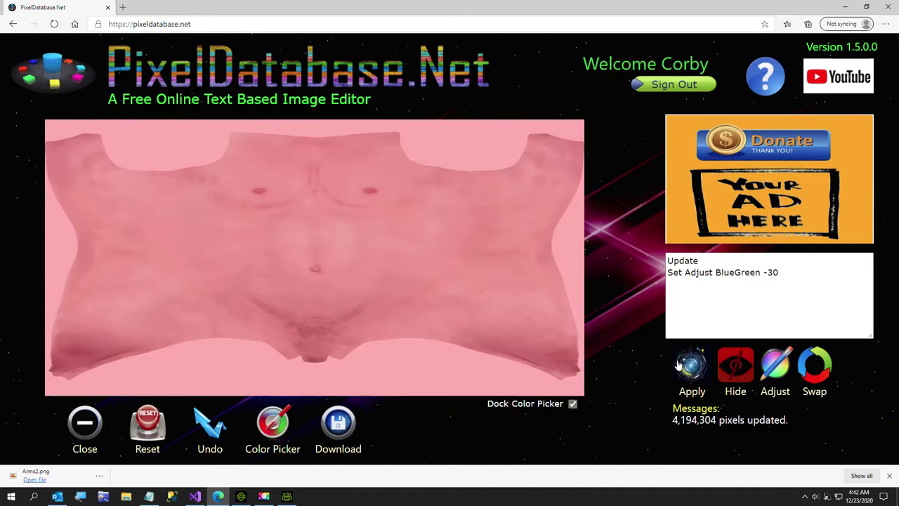
Step: Download the recolored body texture and save it as Body2 in the Temp folder
click(344, 432)
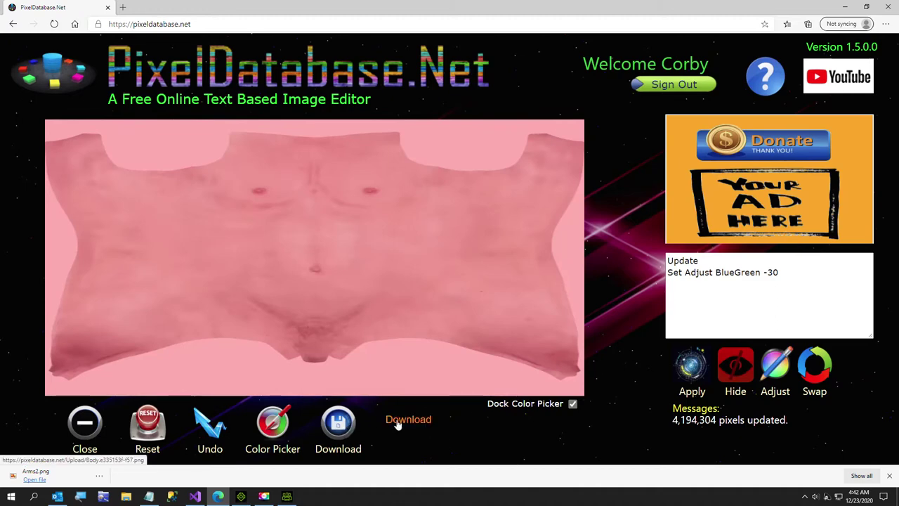
click(395, 422)
click(135, 476)
click(142, 439)
key(BackSpace)
key(BackSpace)
key(BackSpace)
key(BackSpace)
key(BackSpace)
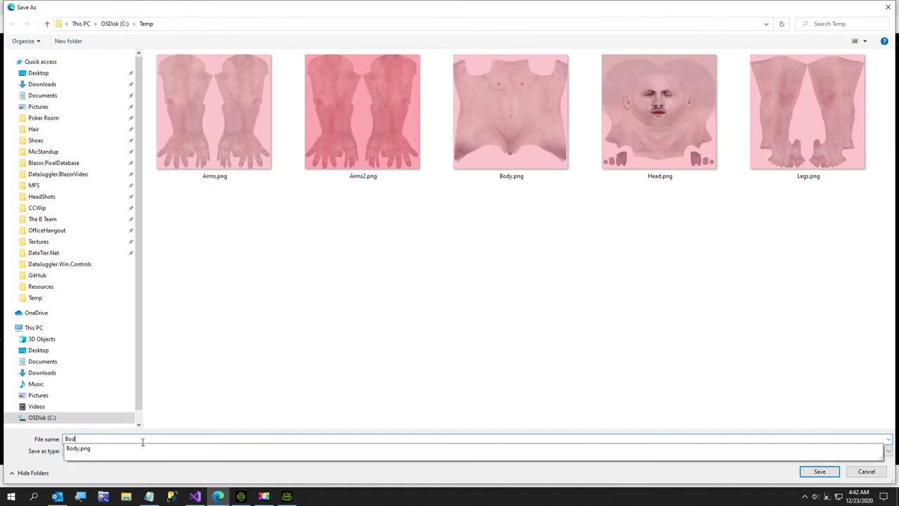
text(y2)
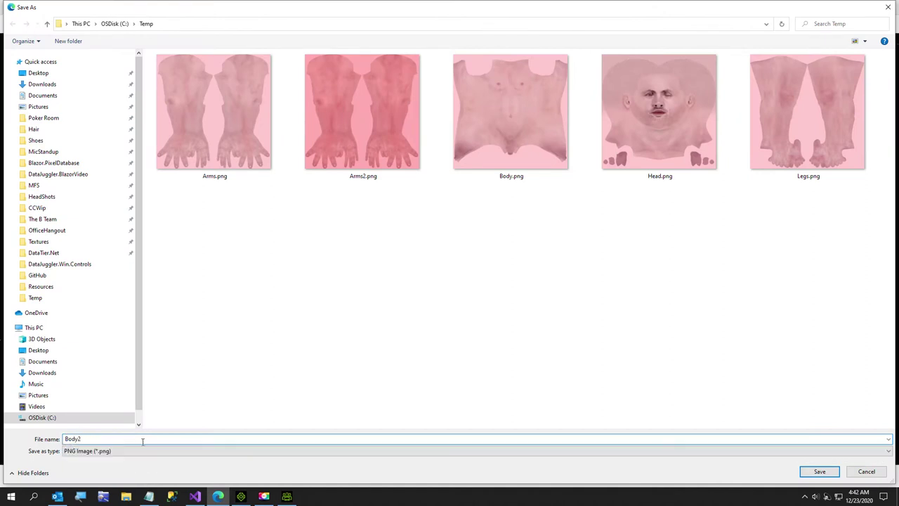
key(Return)
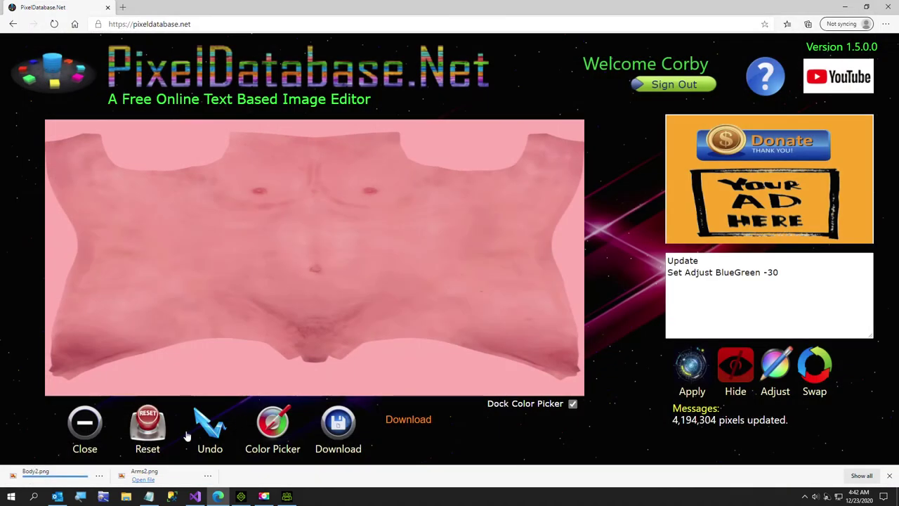
Step: Close the body texture, load Head.png from the Temp folder and apply the "Set Adjust BlueGreen -30" query to it
click(87, 428)
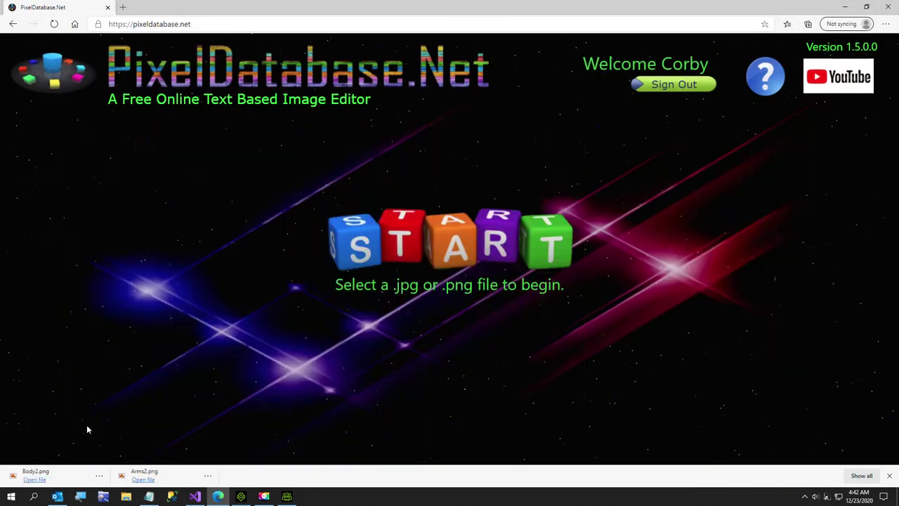
click(346, 259)
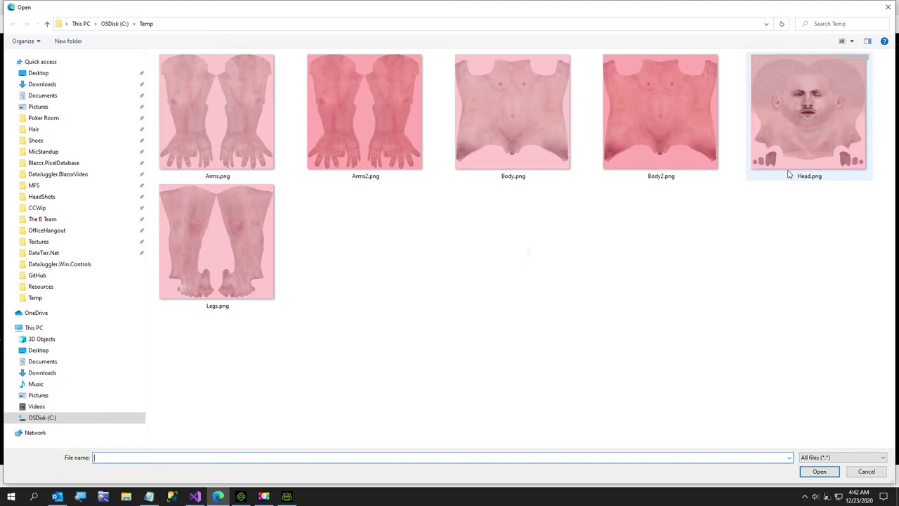
key(Escape)
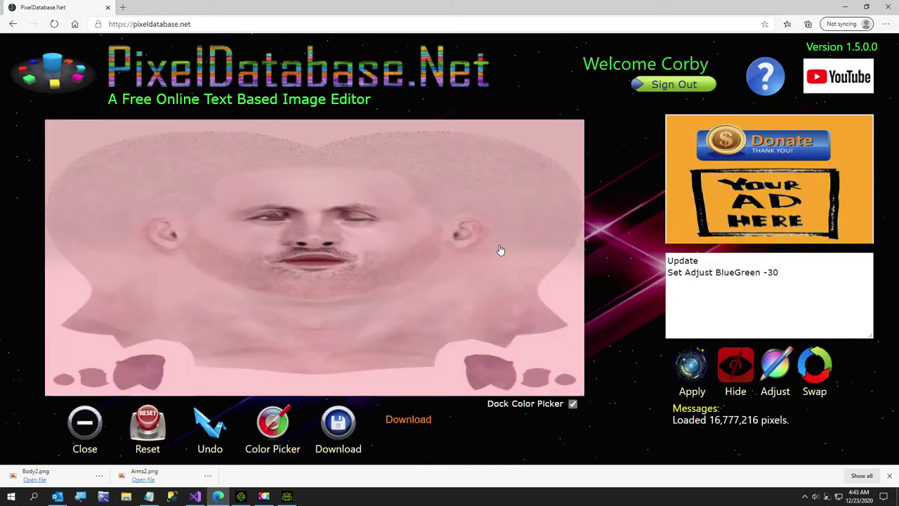
click(694, 364)
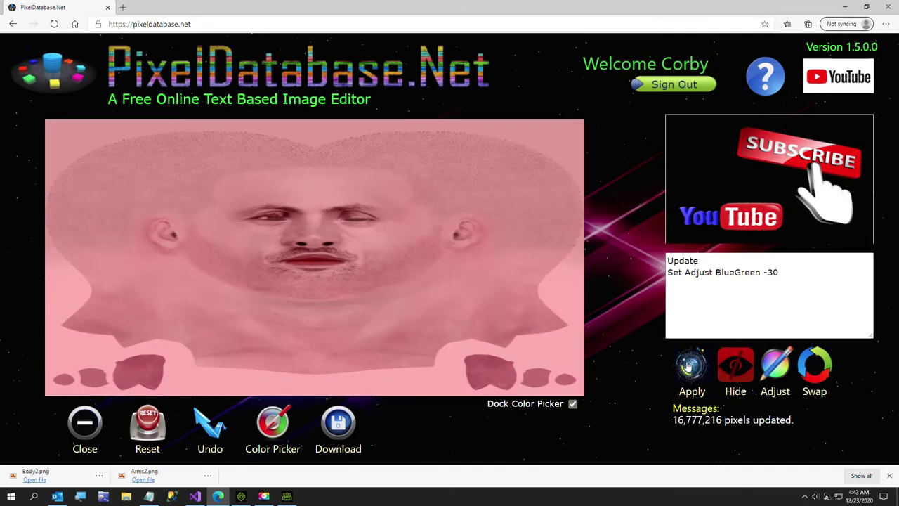
Step: Change the query's second line to "Set Adjust Red 10" and apply it to the head texture
click(765, 274)
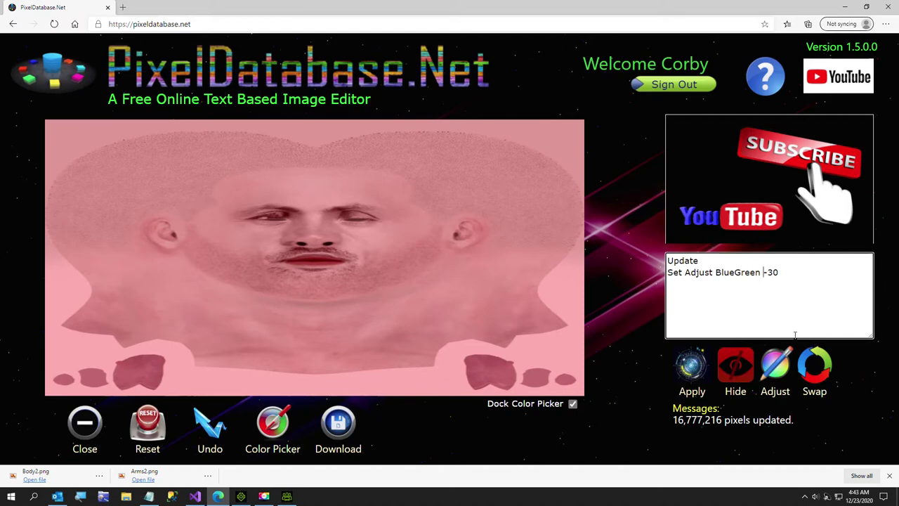
key(Delete)
key(Delete)
text(1)
key(BackSpace)
key(BackSpace)
key(BackSpace)
key(BackSpace)
key(BackSpace)
key(BackSpace)
key(BackSpace)
key(BackSpace)
key(BackSpace)
text(Red)
click(686, 372)
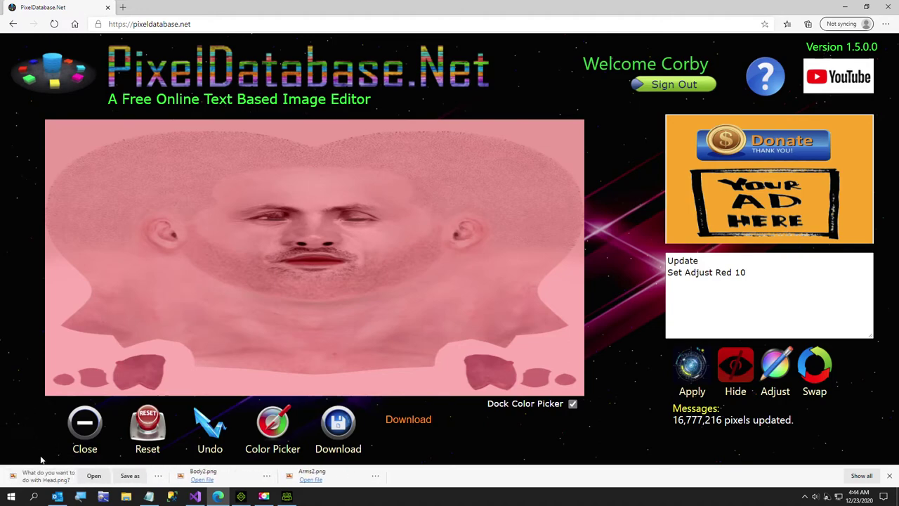
Step: Save the recolored head texture as Head2 in the Temp folder
click(130, 476)
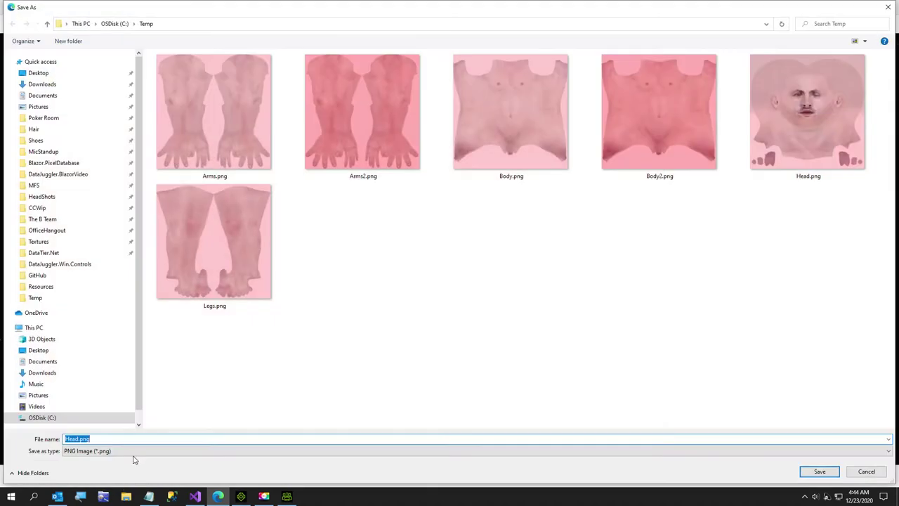
click(140, 439)
key(BackSpace)
key(BackSpace)
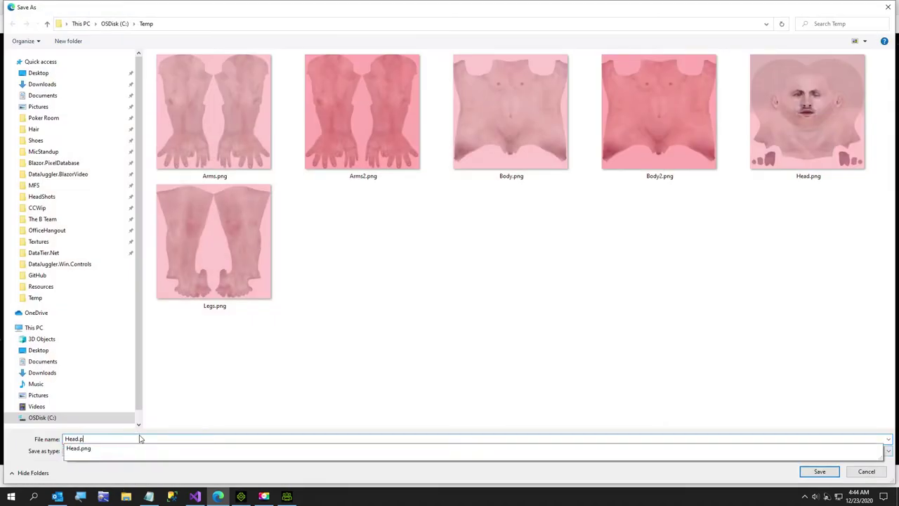
text(2)
key(Return)
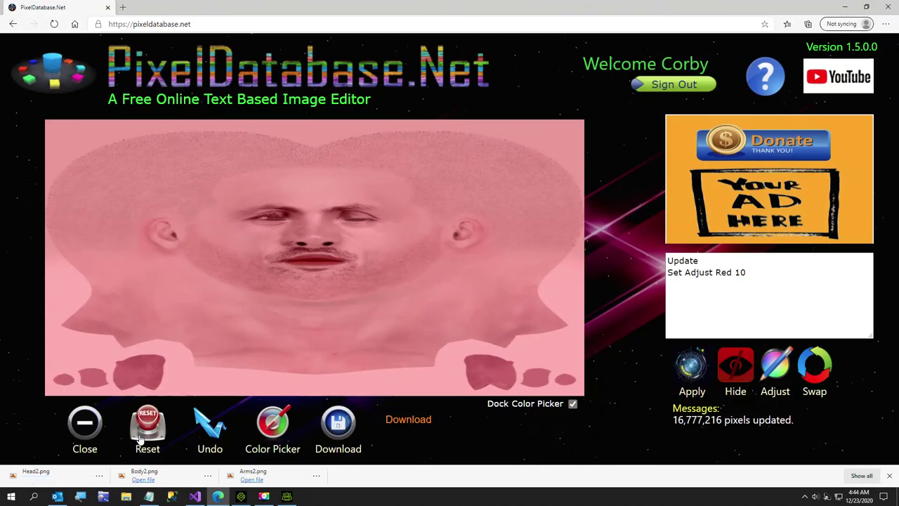
Step: Close the head texture, load Legs.png from the Temp folder and apply the "Set Adjust Red 10" query to it
click(84, 423)
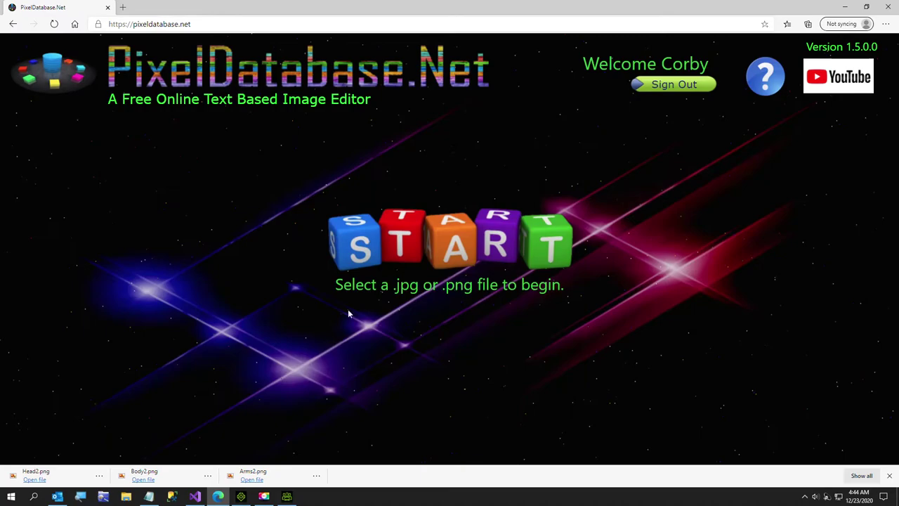
click(493, 260)
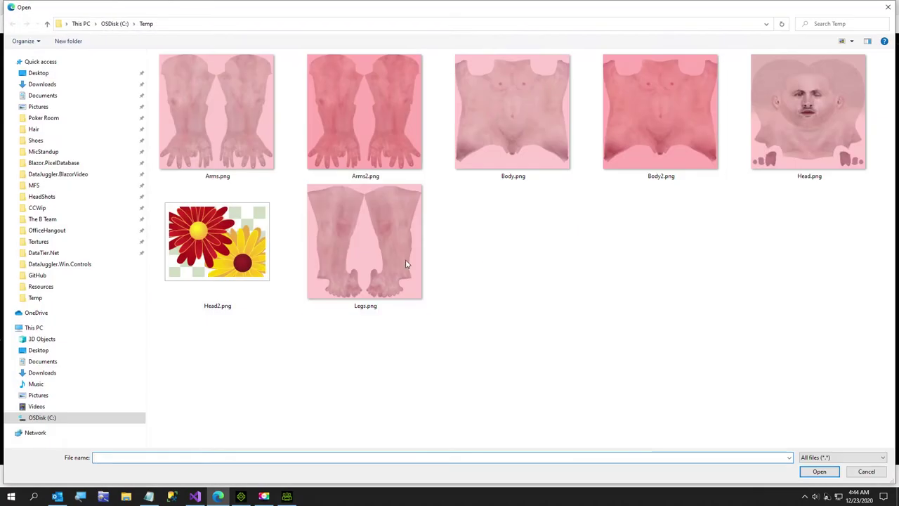
double_click(379, 265)
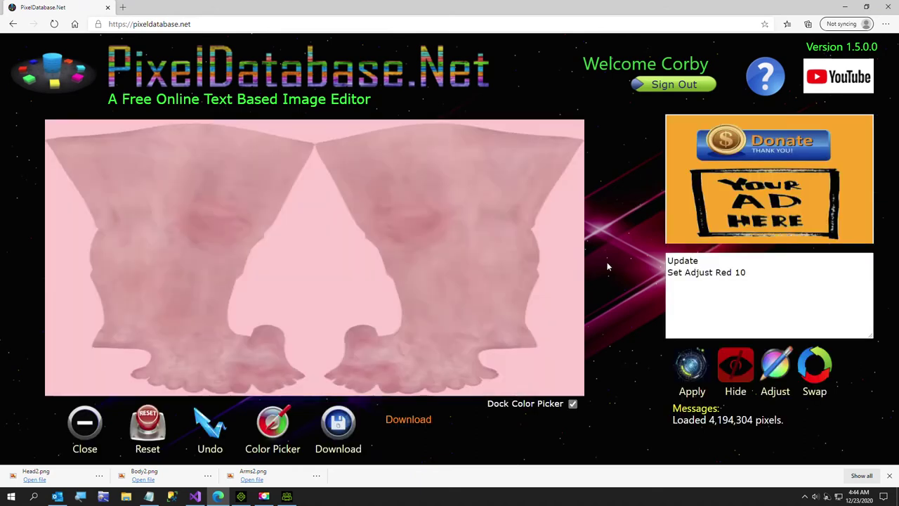
click(694, 361)
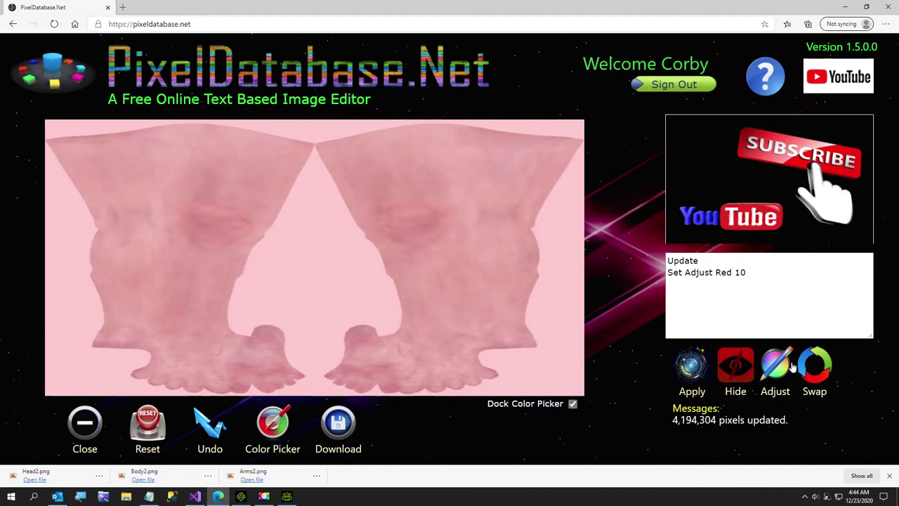
Step: Change the query's second line to "Set Adjust BlueGreen -30" and apply it to the leg texture
text(BlueGreen -3)
key(Delete)
click(692, 366)
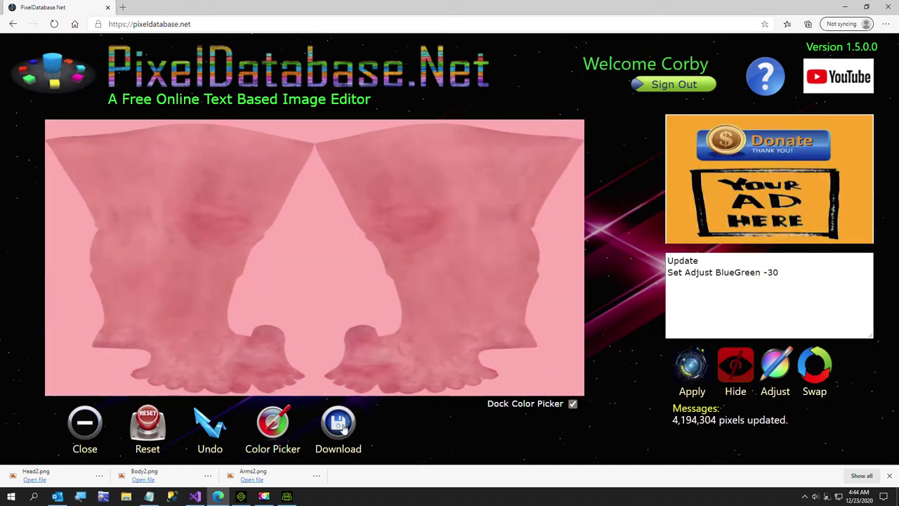
Step: Download the recolored leg texture as Legs2 in the Temp folder and switch back to Character Creator
click(396, 422)
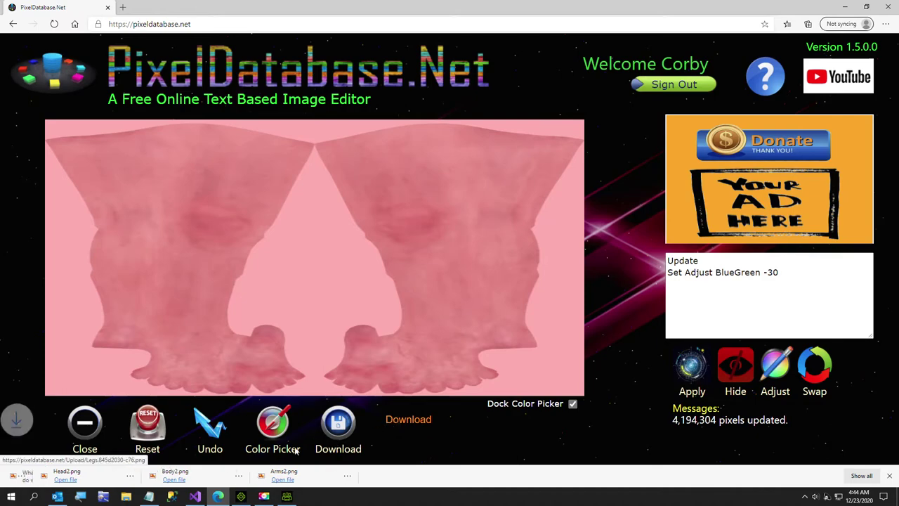
click(132, 475)
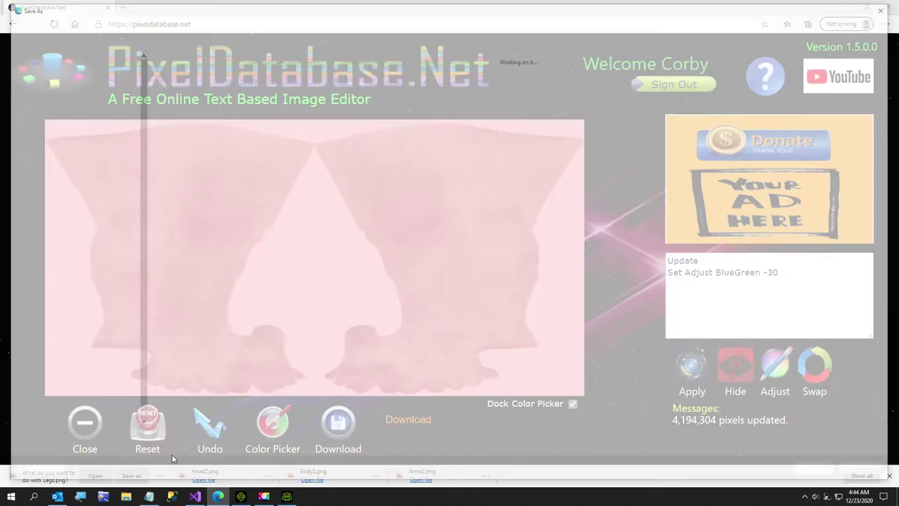
text(Legs2)
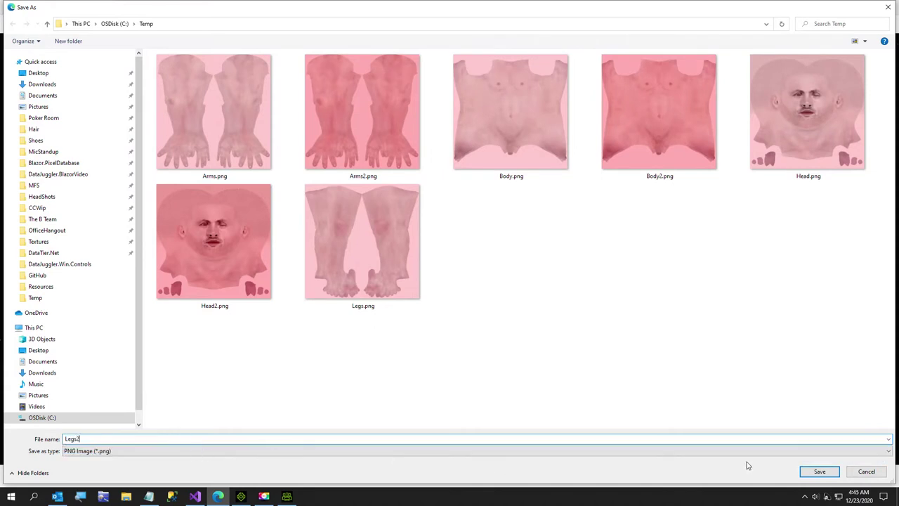
click(819, 473)
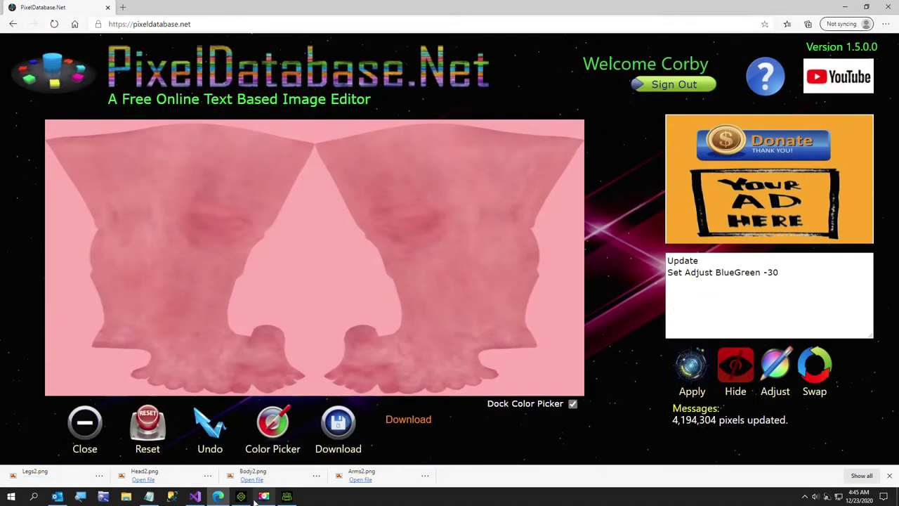
click(219, 496)
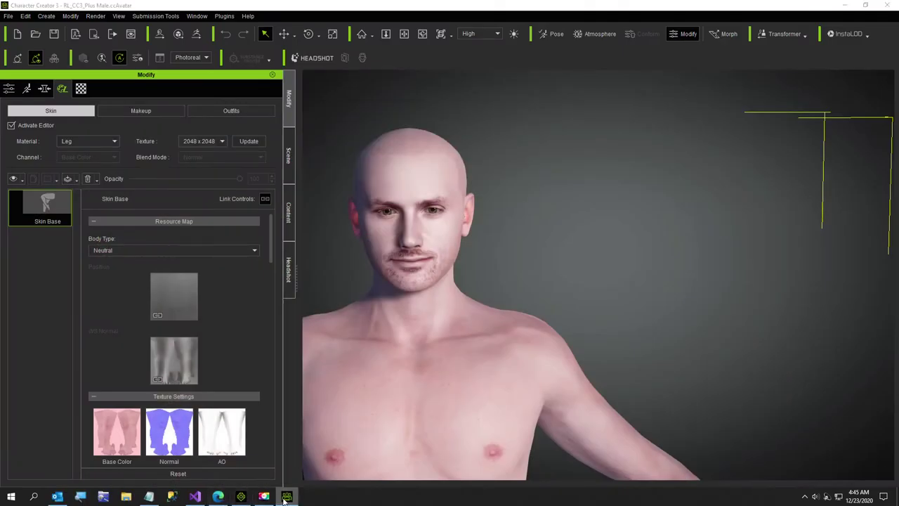
Step: Replace the leg material's base color texture with Legs2.png from the Temp folder and inspect it on the body
double_click(124, 433)
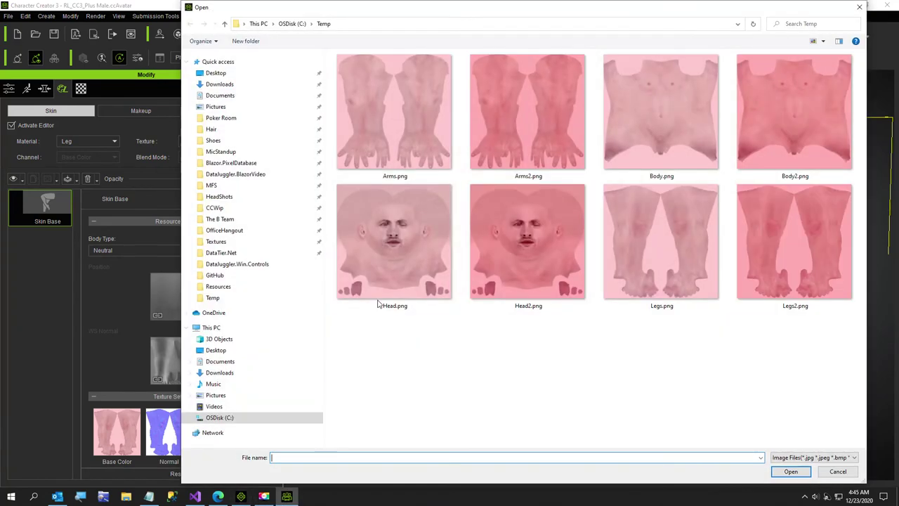
double_click(783, 283)
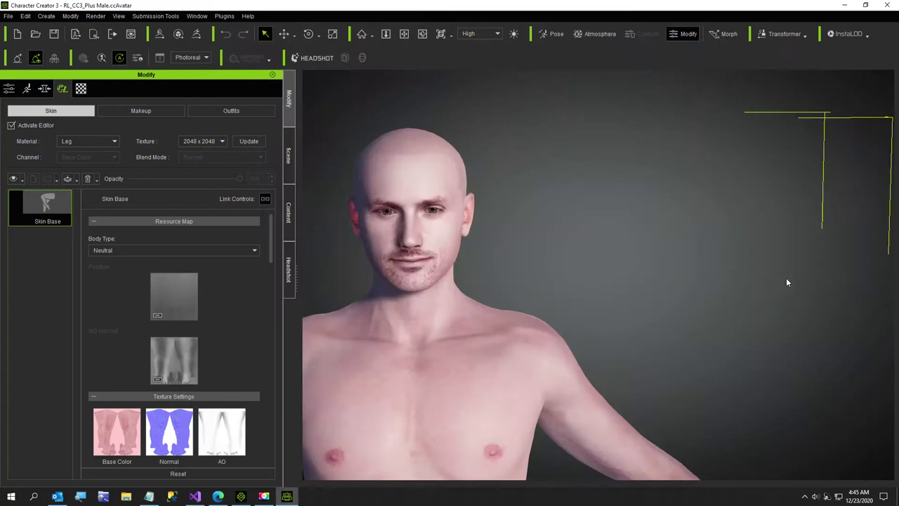
middle_drag(520, 335, 602, 136)
middle_drag(576, 316, 576, 139)
middle_drag(544, 470, 545, 283)
middle_drag(543, 250, 604, 491)
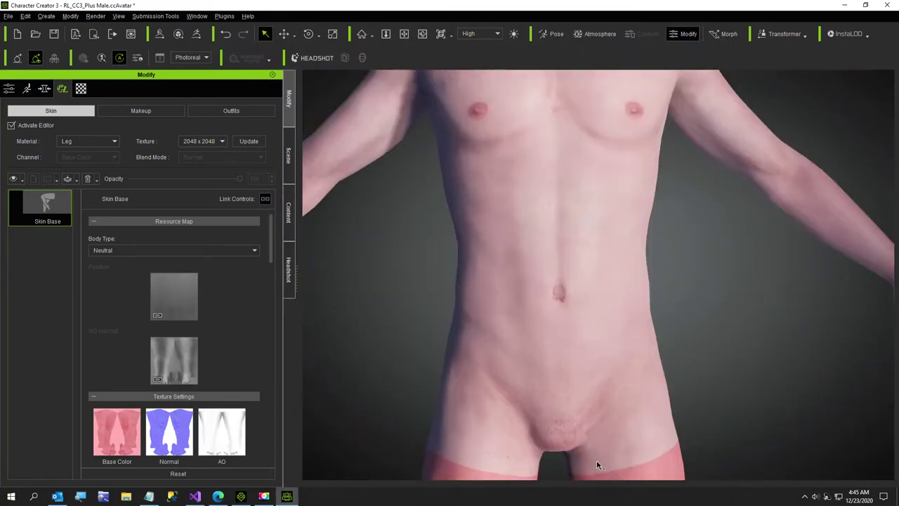
middle_drag(582, 340, 603, 438)
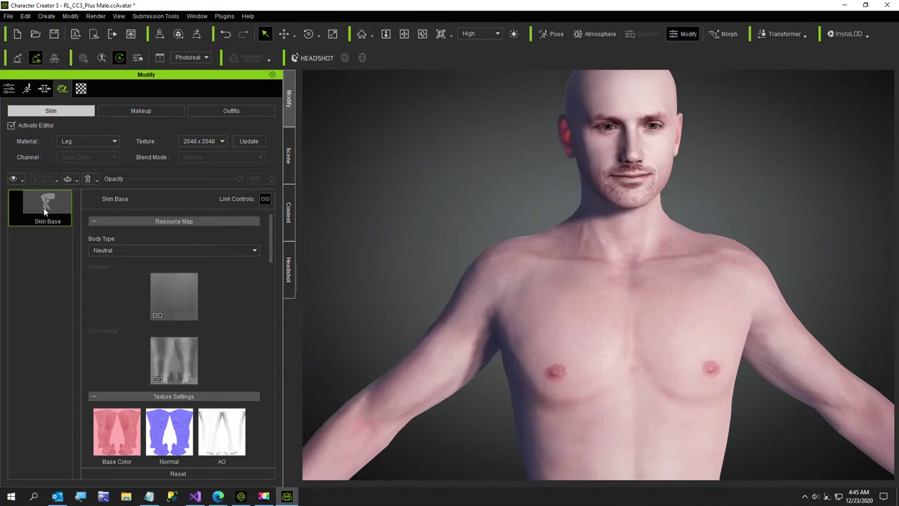
Step: Switch the skin editor to the Arm material and load Arms2.png as its base color texture
click(115, 141)
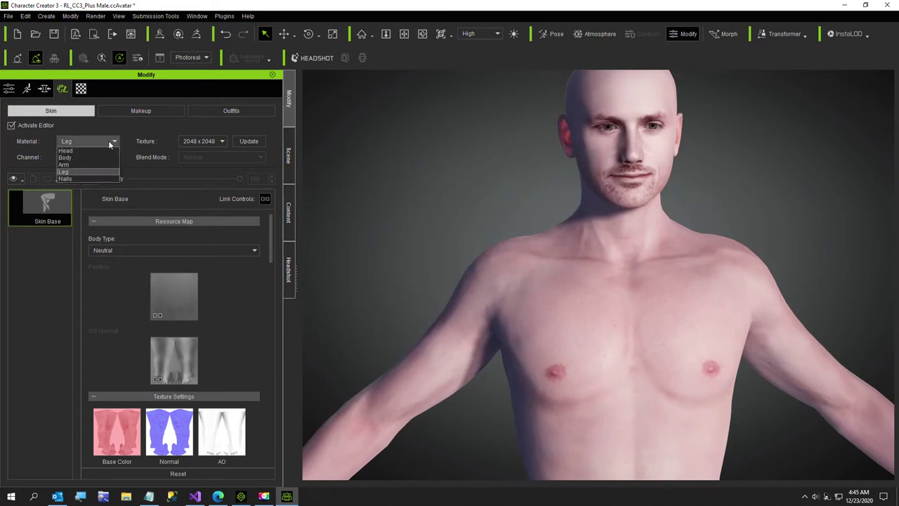
click(94, 164)
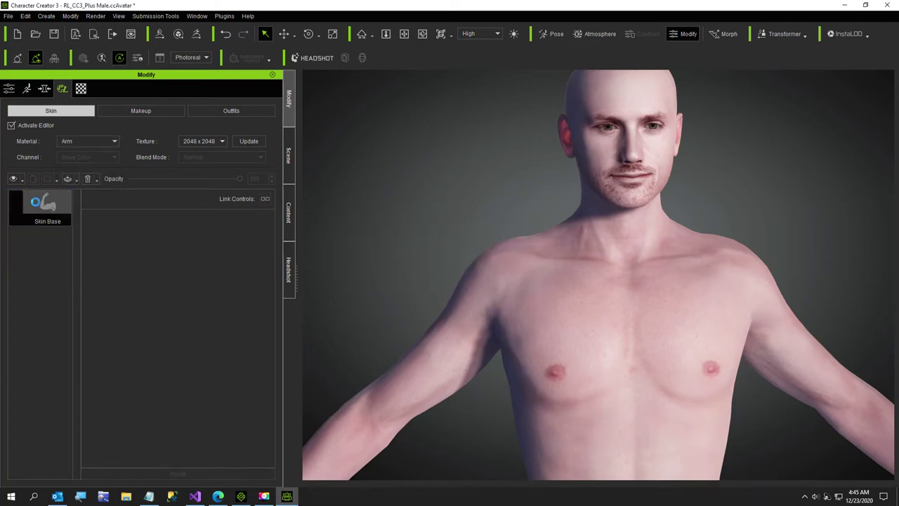
click(104, 429)
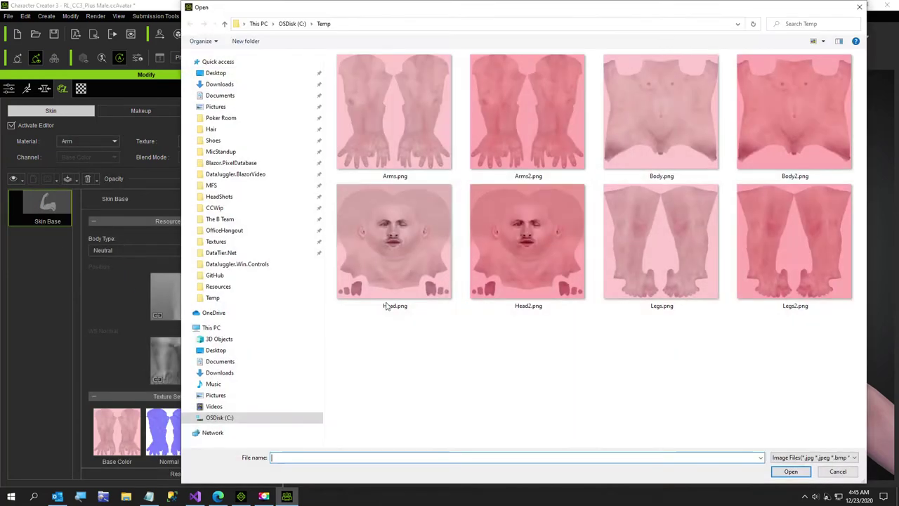
double_click(493, 136)
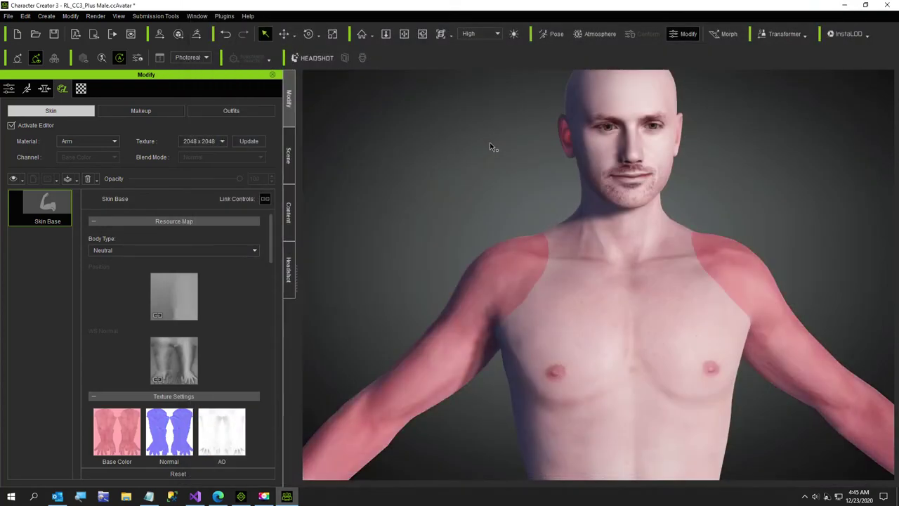
Step: Switch the skin editor to the Body material and load Body2.png as its base color texture
click(70, 141)
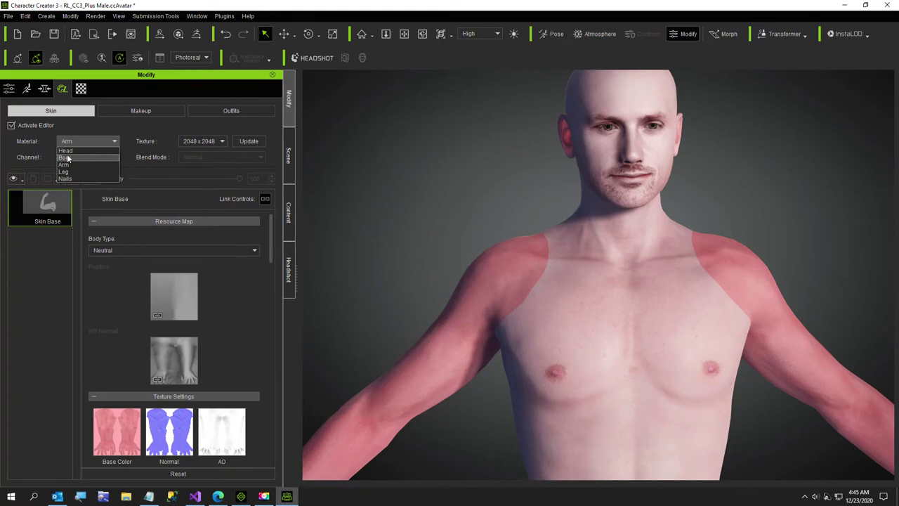
click(67, 157)
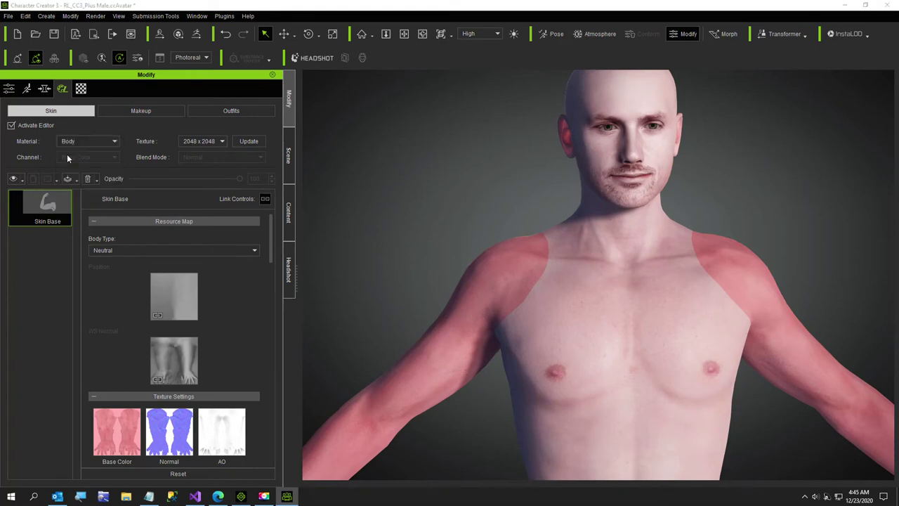
click(52, 212)
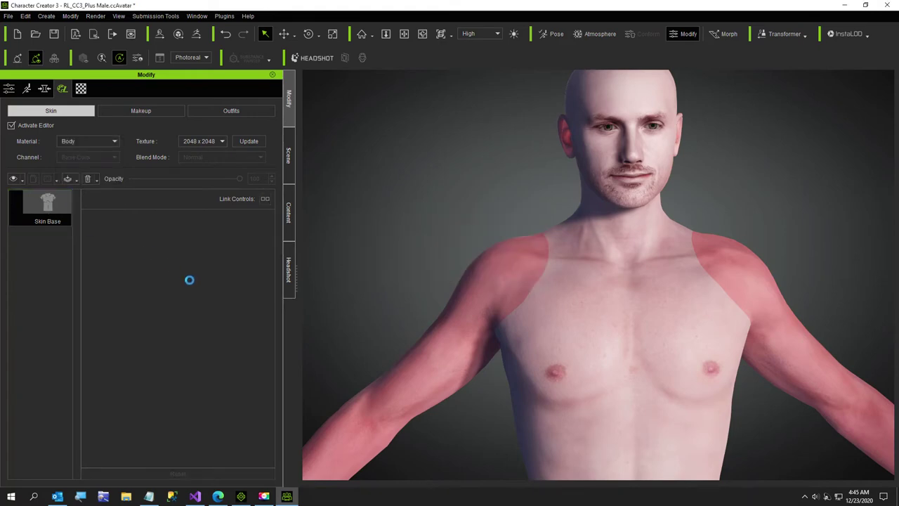
click(118, 426)
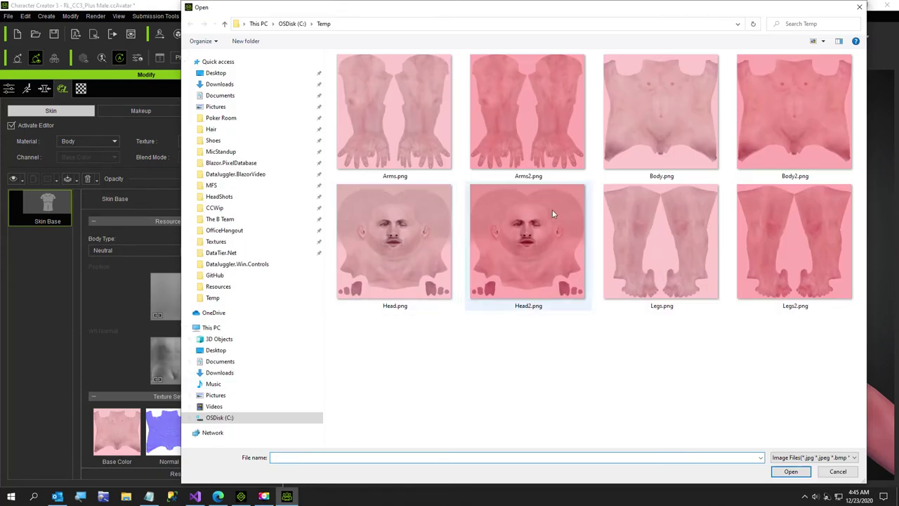
double_click(813, 149)
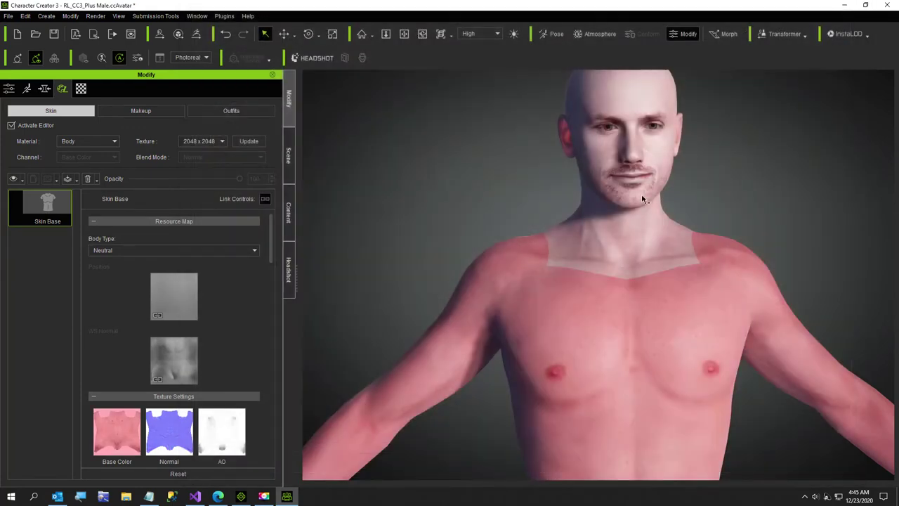
Step: Switch the skin editor to the Head material, load Head2.png as its base color texture and inspect the character
click(78, 143)
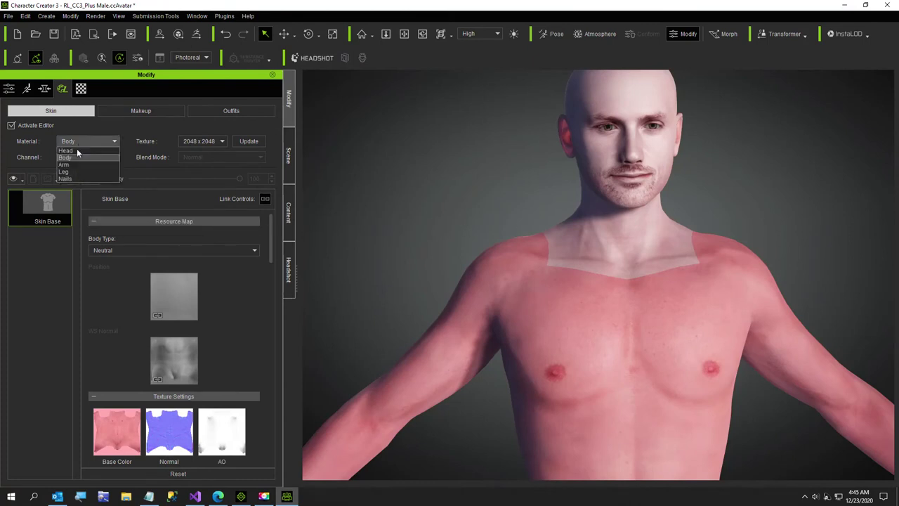
click(75, 153)
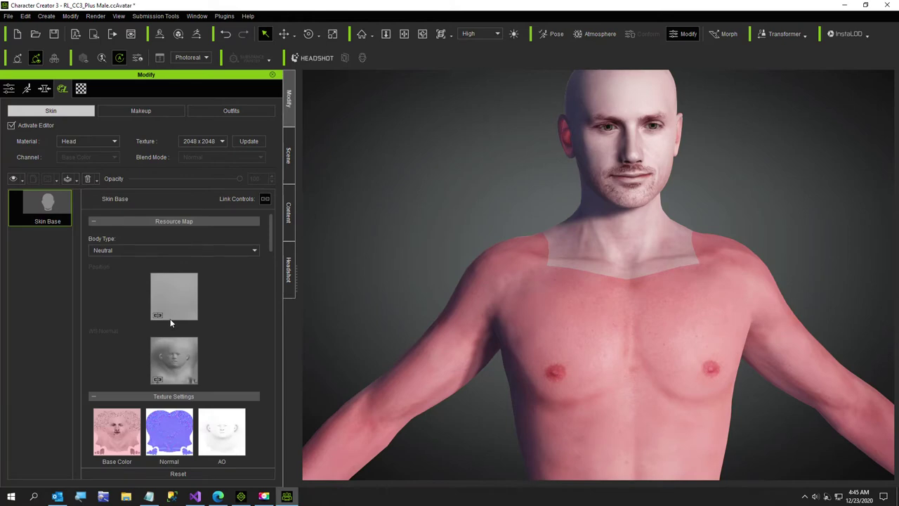
scroll(169, 325, down, 1)
click(117, 402)
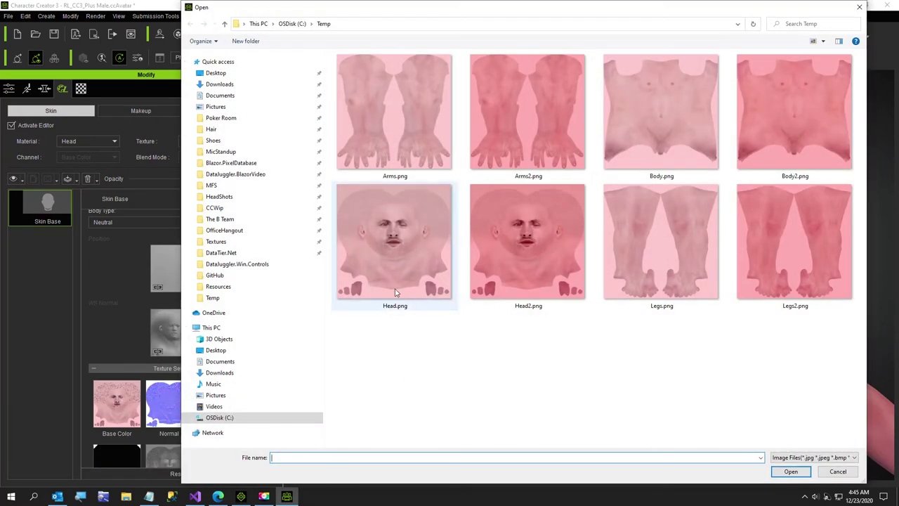
double_click(522, 262)
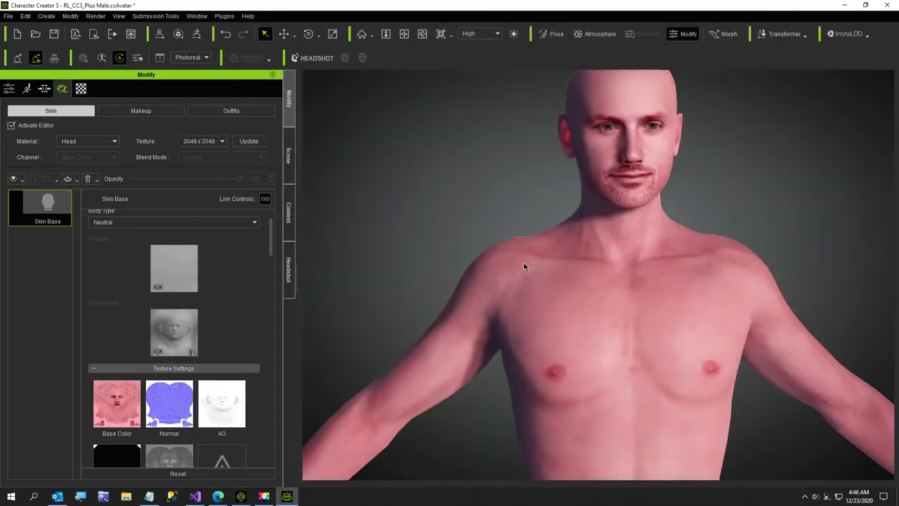
right_drag(582, 301, 532, 386)
right_drag(522, 337, 407, 361)
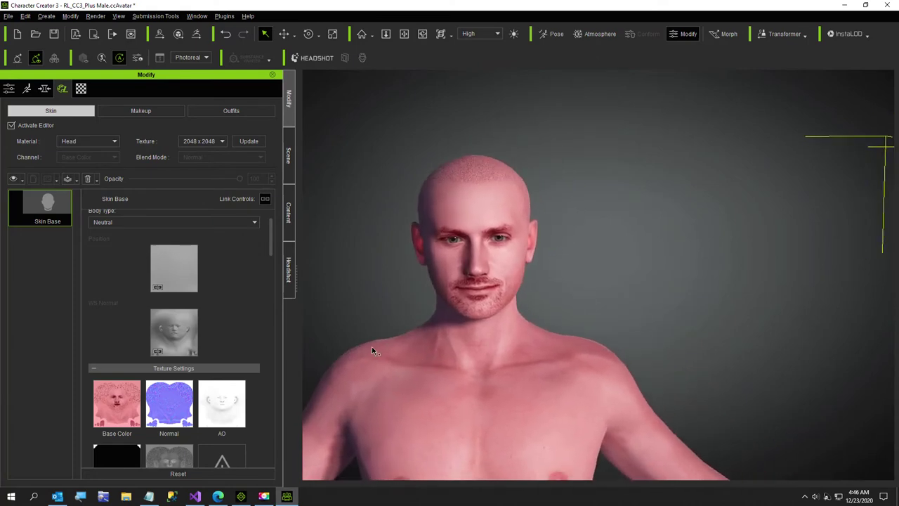
Step: Apply the HeroBlonde hair from Hivewire's Dusk's Starter Pack to the character, accepting deactivation of the current SkinGen session
click(288, 211)
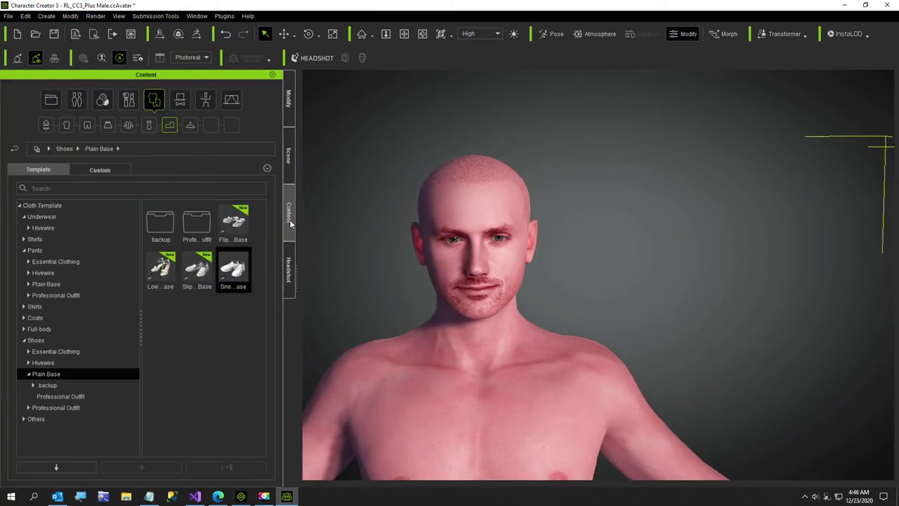
click(87, 125)
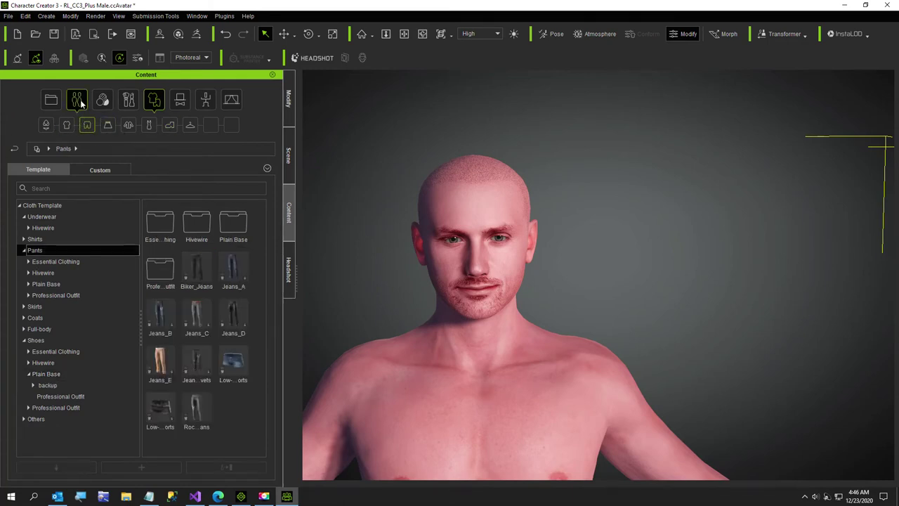
click(77, 100)
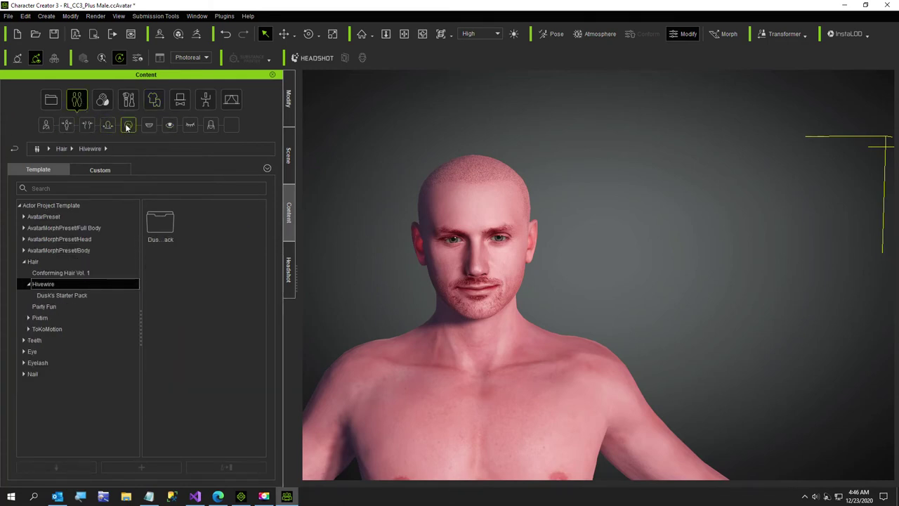
click(127, 125)
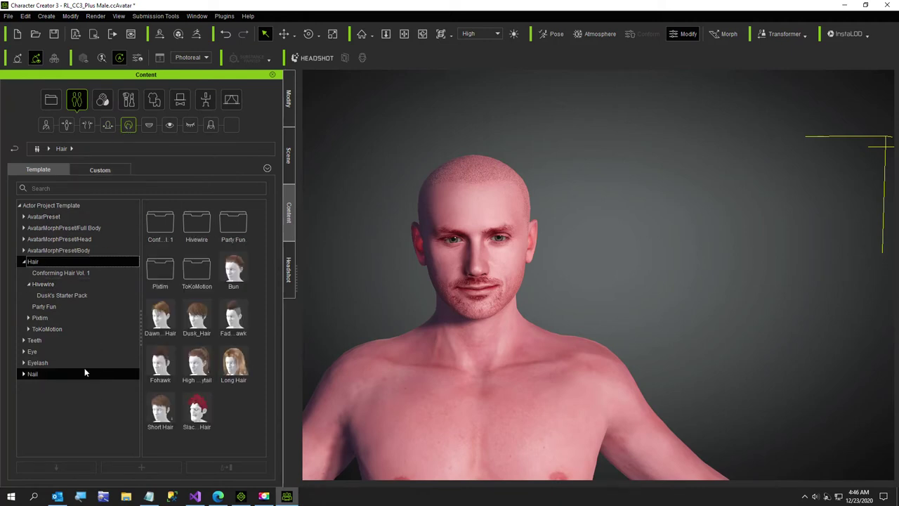
click(51, 272)
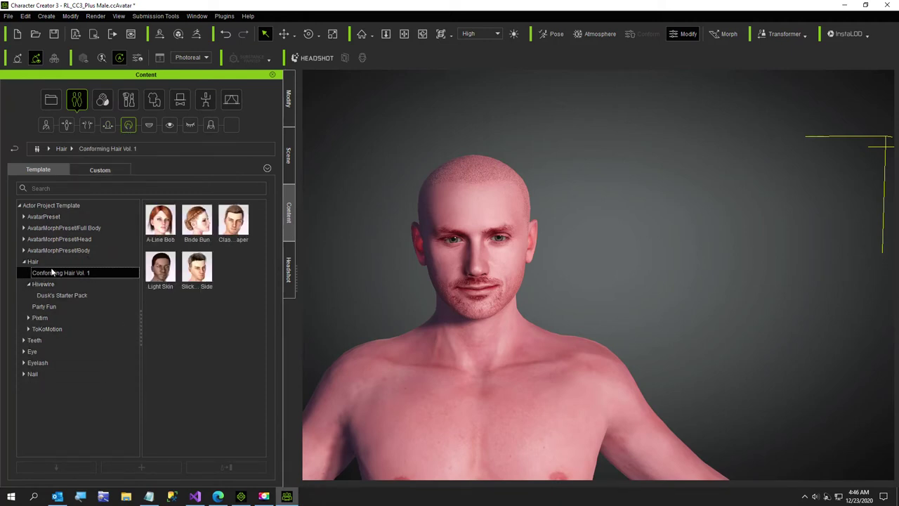
click(36, 295)
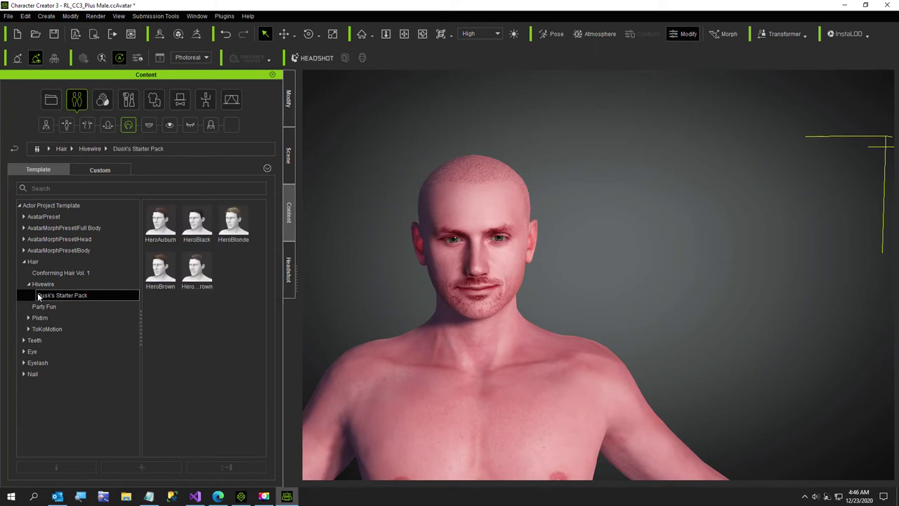
double_click(238, 224)
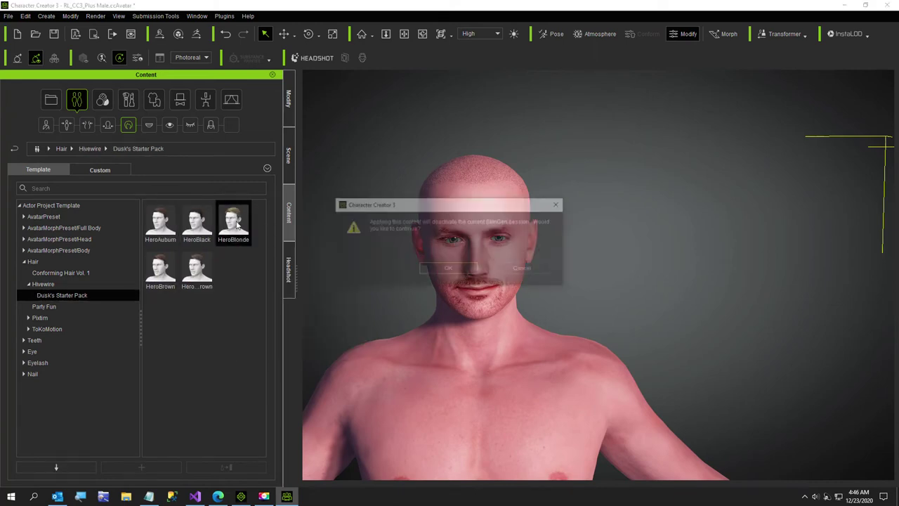
click(443, 272)
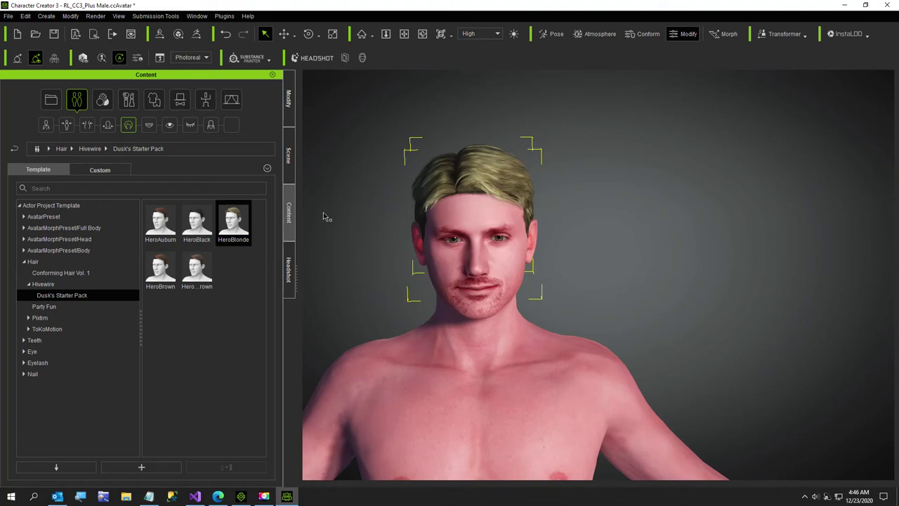
right_drag(464, 273, 398, 287)
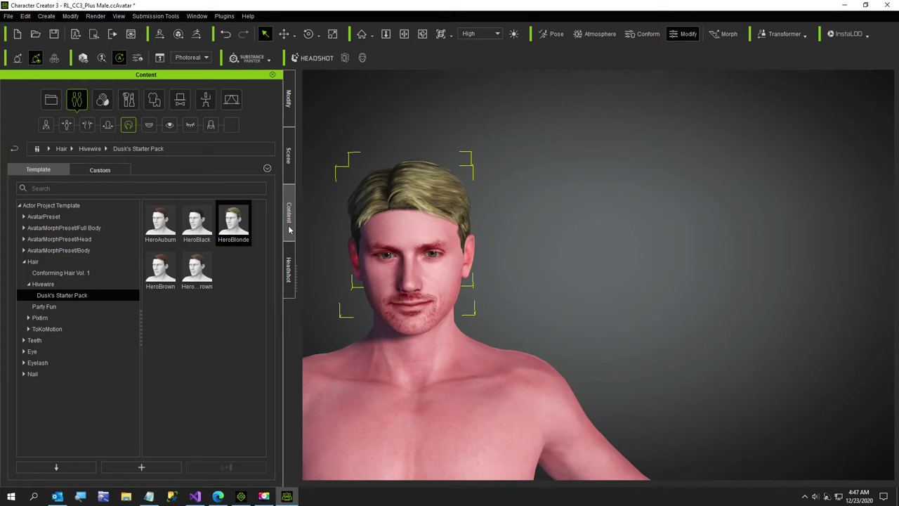
Step: Check the Headshot source photo and bring up the morph sliders for the actor's Head category
click(291, 274)
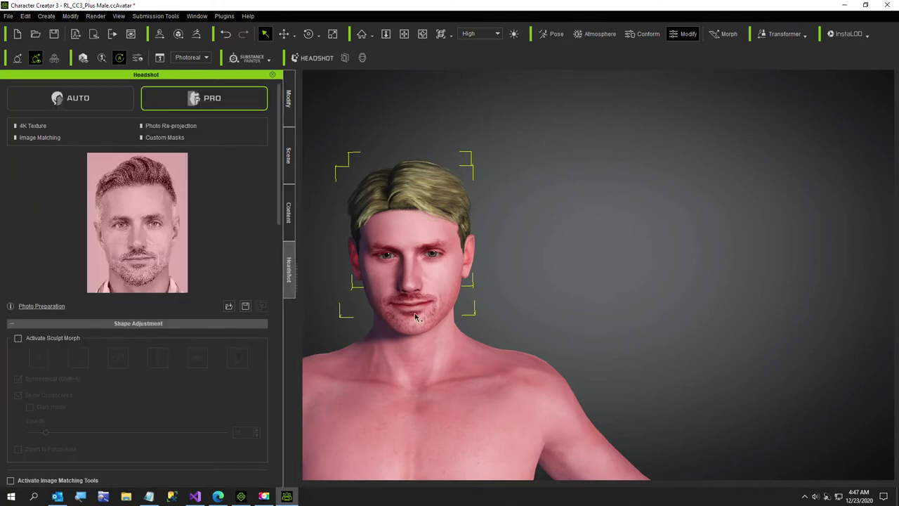
click(290, 118)
click(45, 89)
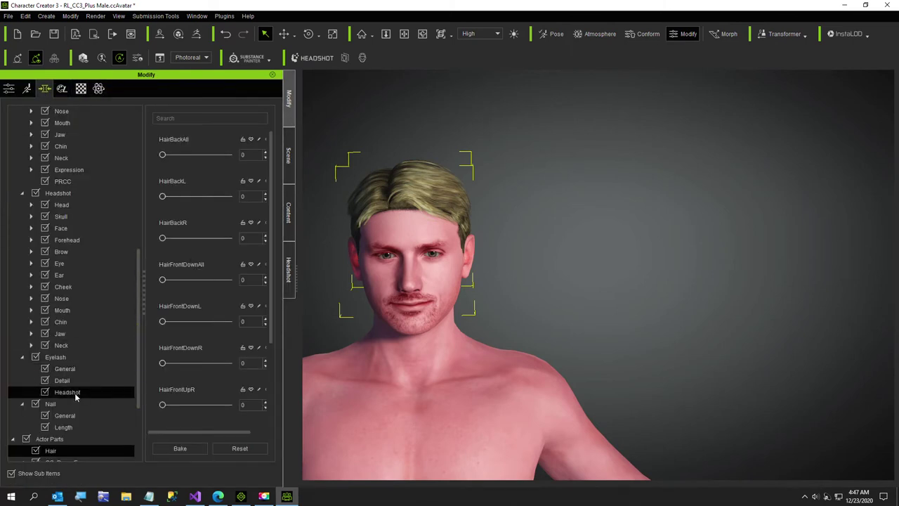
scroll(73, 360, up, 6)
scroll(92, 330, up, 3)
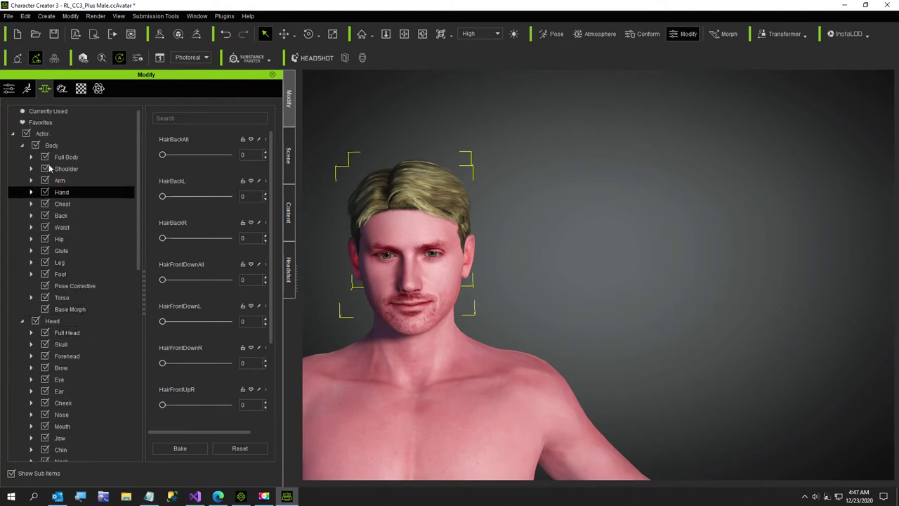
click(56, 323)
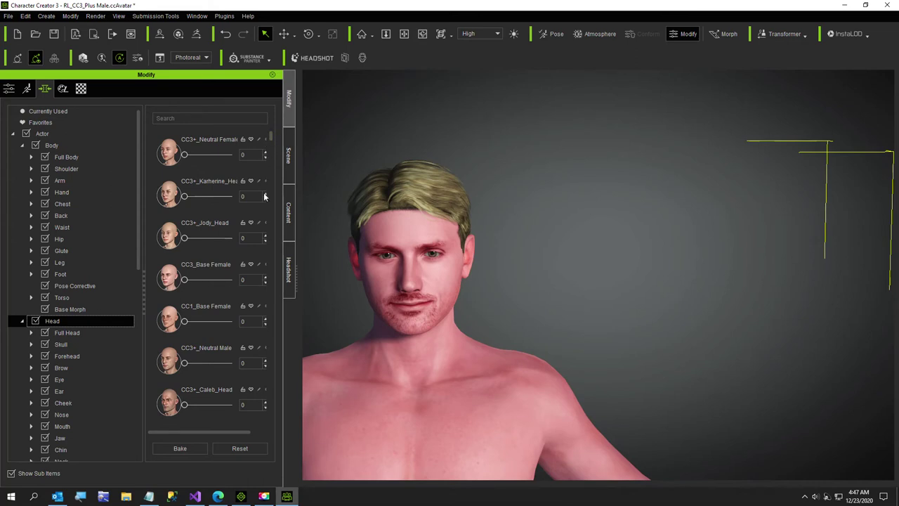
Step: Look through the actor's Head morphs, from the preset head shapes to the head scale and face shape sliders
scroll(219, 291, down, 1)
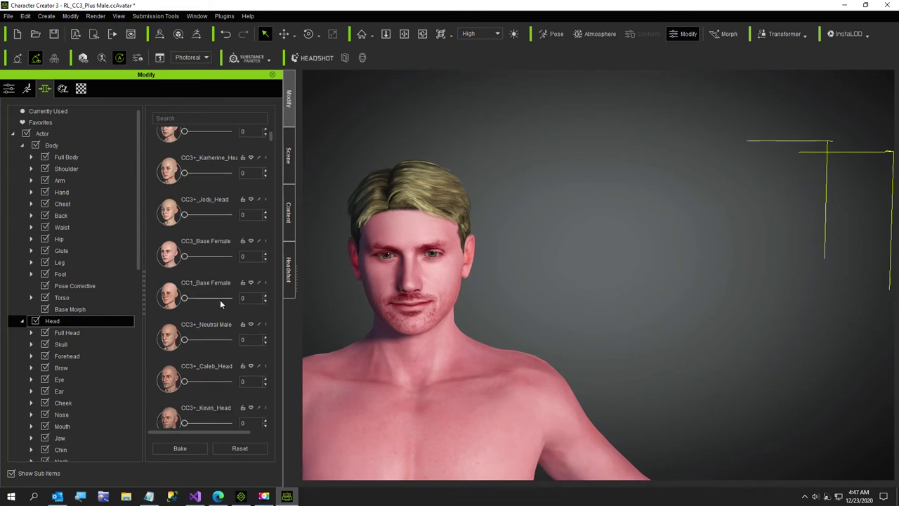
scroll(219, 312, down, 3)
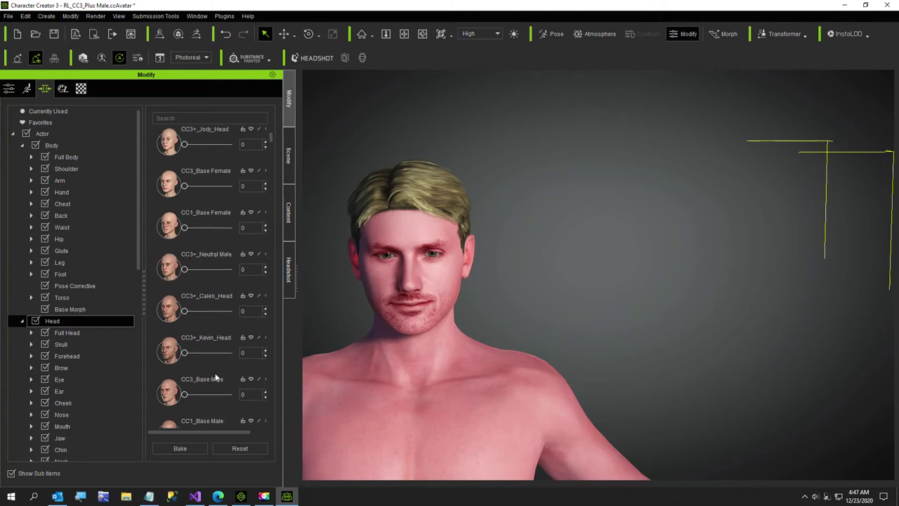
scroll(216, 378, down, 1)
click(184, 330)
scroll(175, 333, down, 6)
scroll(175, 327, down, 2)
scroll(175, 316, up, 4)
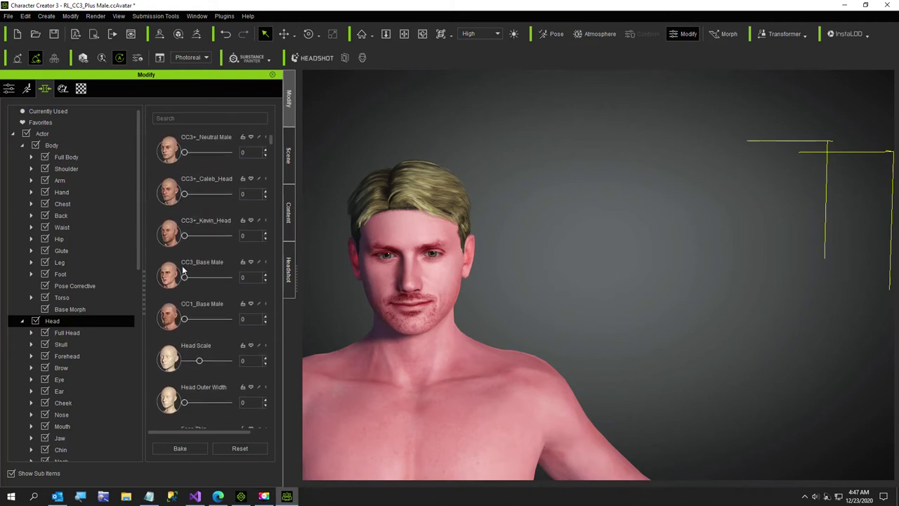
scroll(188, 261, up, 1)
scroll(188, 257, up, 1)
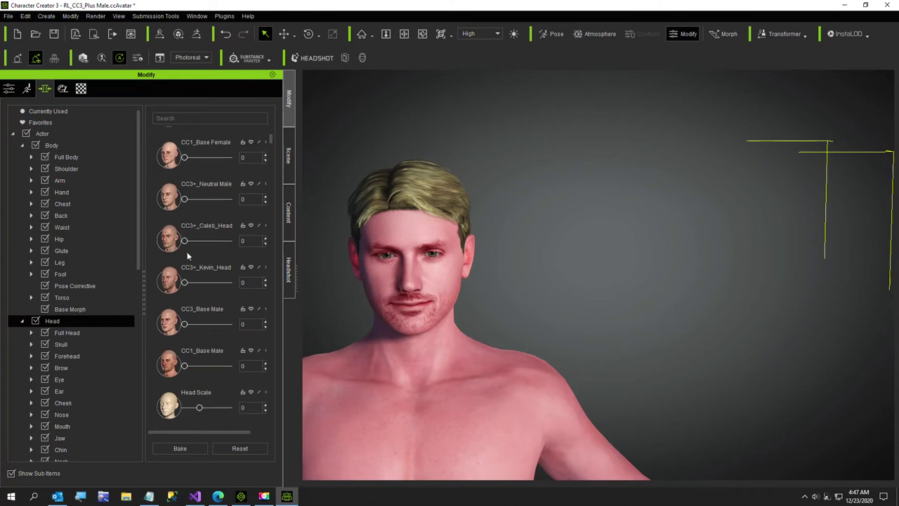
scroll(188, 253, up, 5)
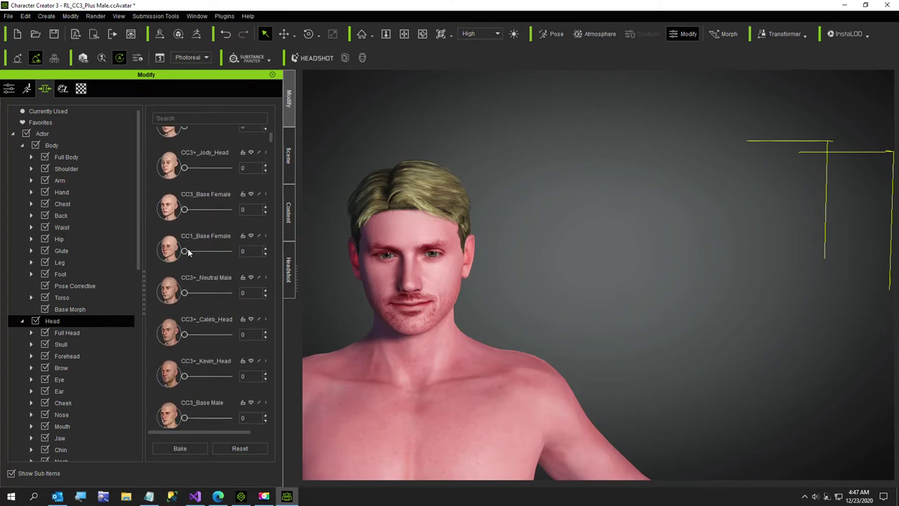
scroll(189, 253, up, 2)
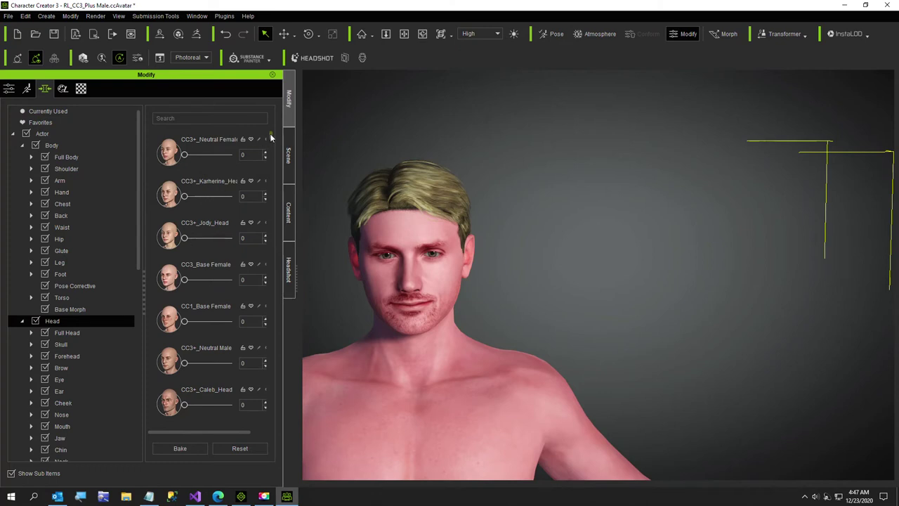
scroll(271, 136, down, 7)
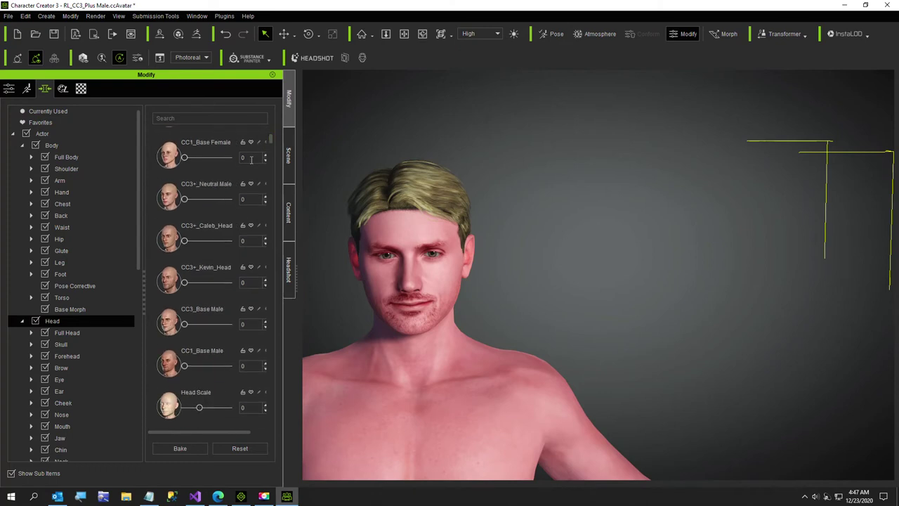
scroll(238, 182, down, 2)
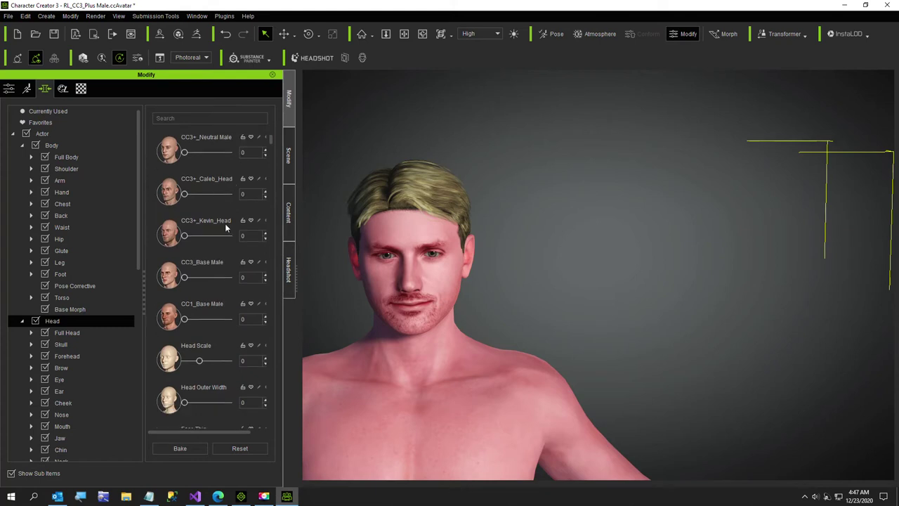
scroll(225, 224, down, 1)
scroll(225, 225, down, 2)
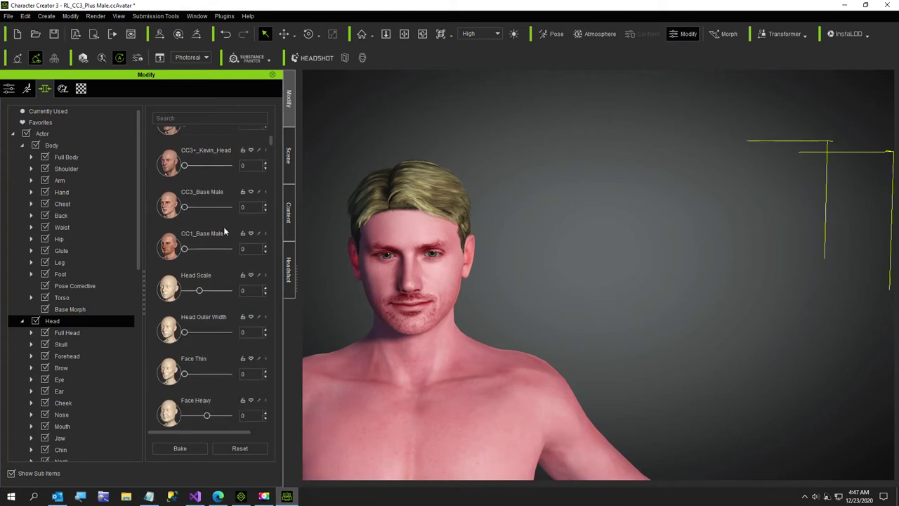
scroll(225, 231, down, 1)
scroll(225, 231, down, 1)
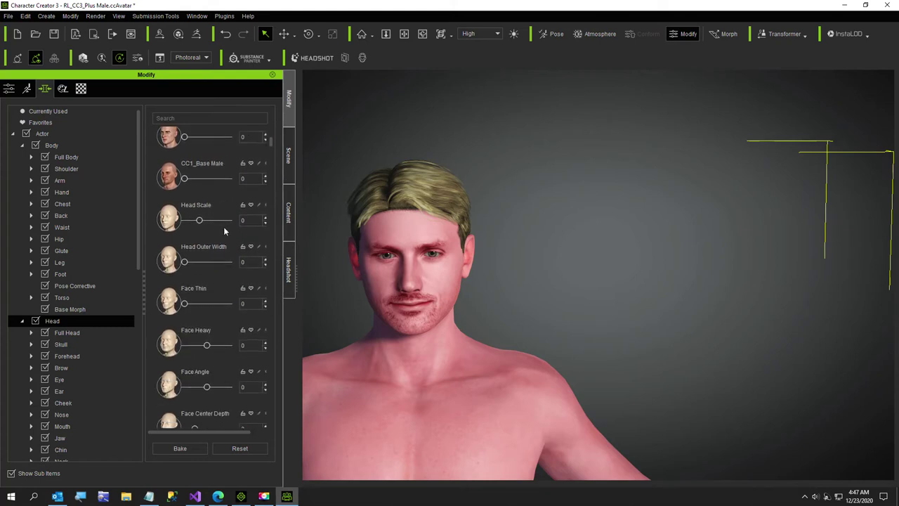
scroll(225, 231, down, 1)
scroll(224, 231, down, 1)
scroll(224, 231, down, 4)
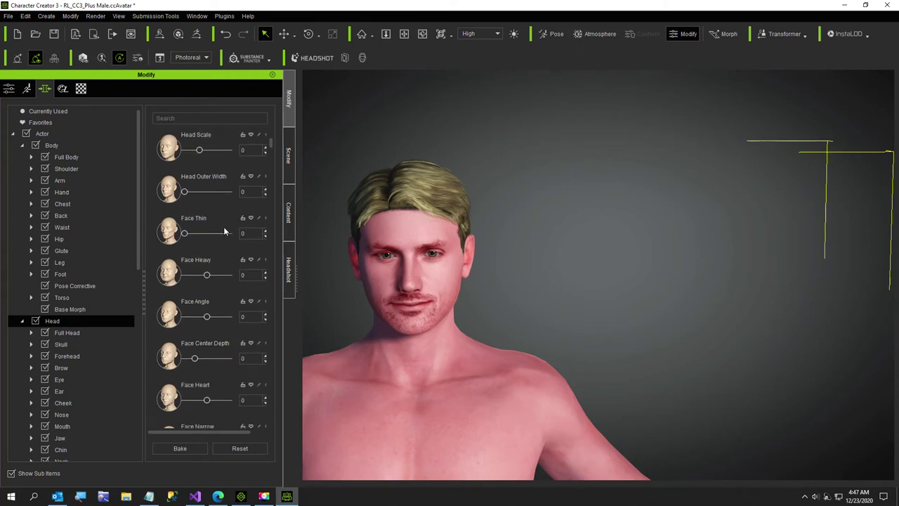
scroll(225, 231, down, 5)
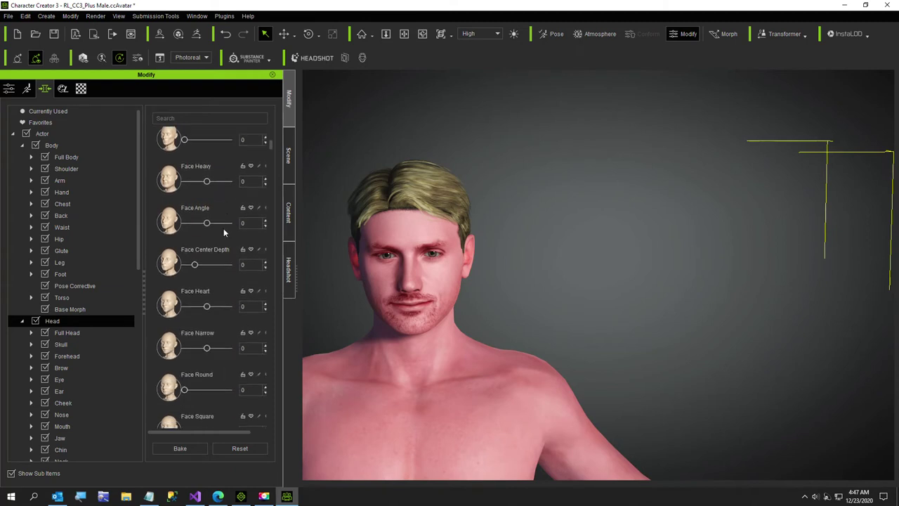
scroll(225, 231, up, 6)
scroll(223, 229, up, 10)
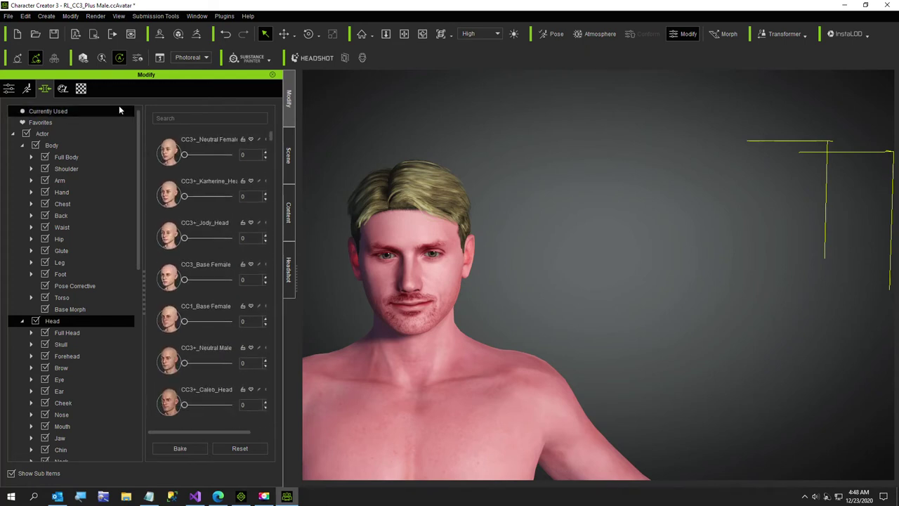
Step: Search the Head morphs for "Anya" and set the Aanya morph to 19
click(185, 117)
text(A)
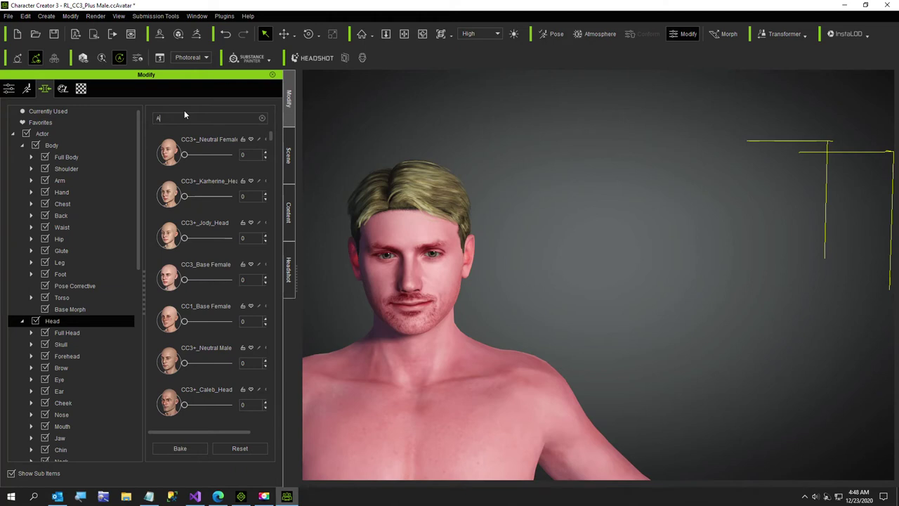
text(nya)
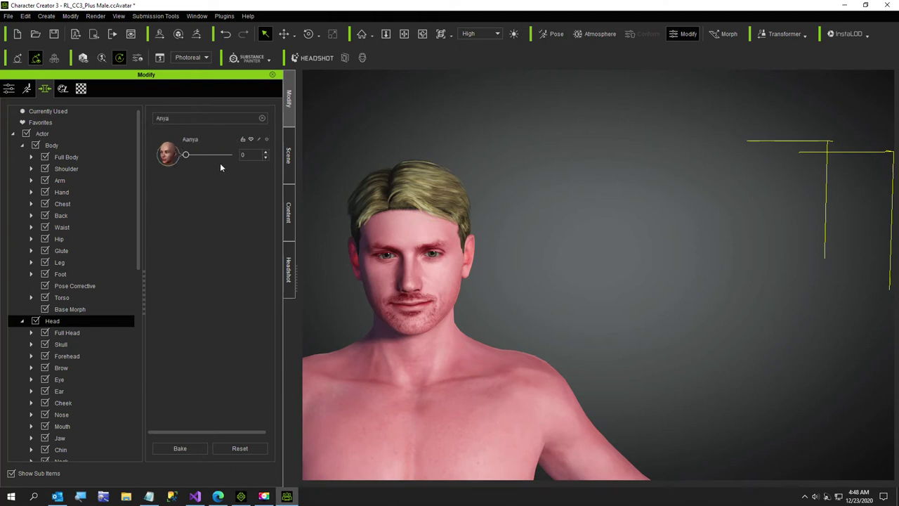
drag(188, 157, 196, 155)
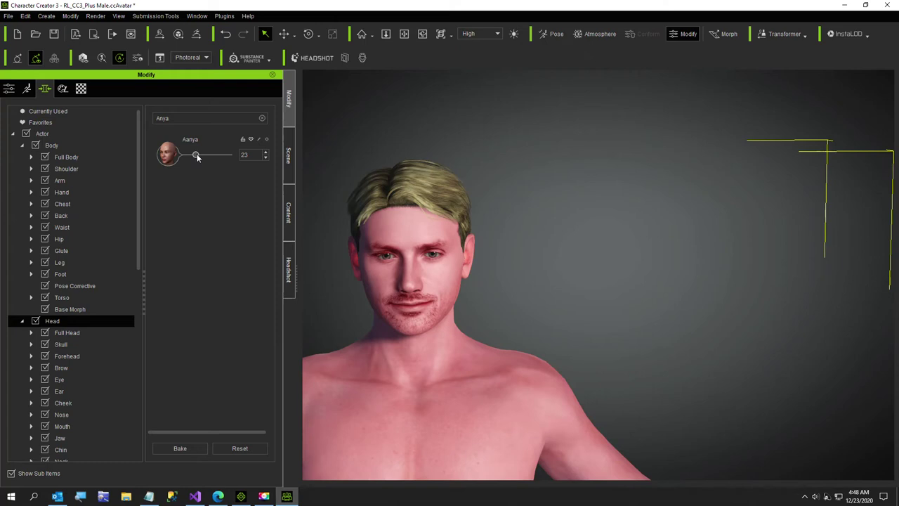
click(265, 159)
click(265, 159)
click(265, 159)
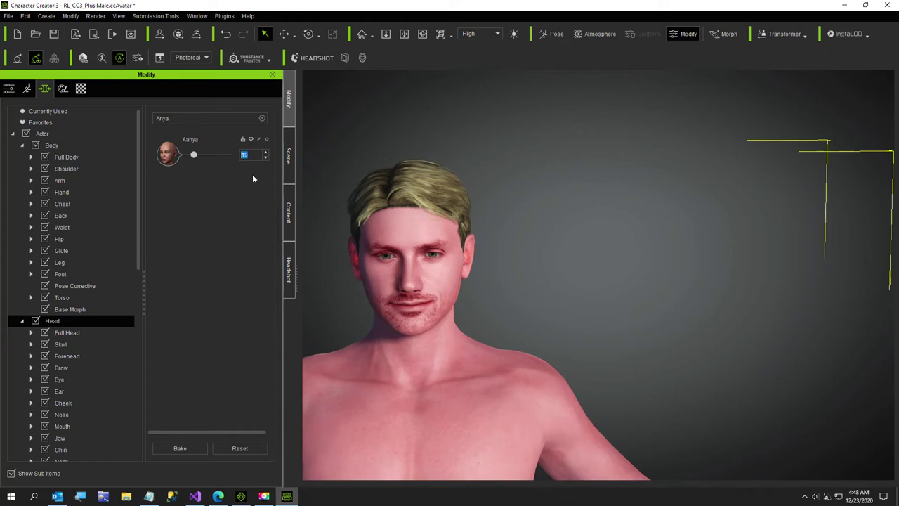
Step: Compare the character's look with the Headshot source photo, then return to the morph settings
click(288, 270)
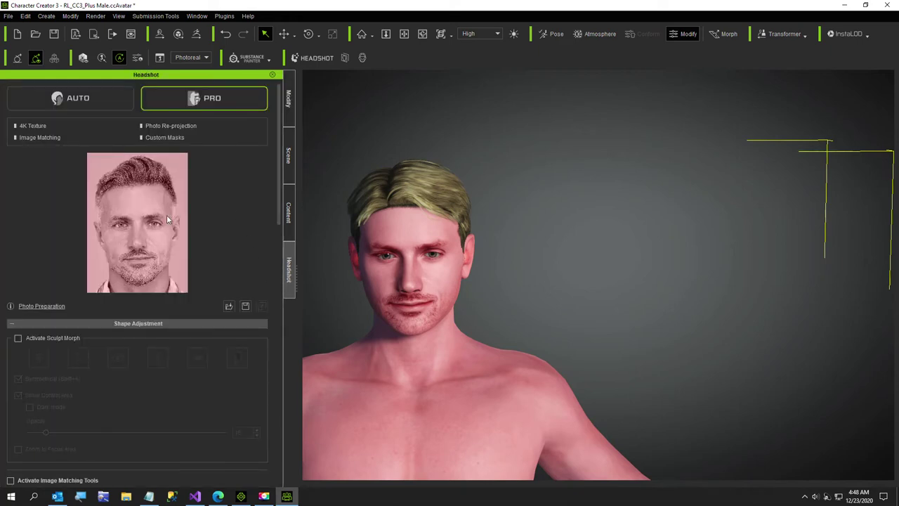
mouse_move(113, 208)
click(289, 102)
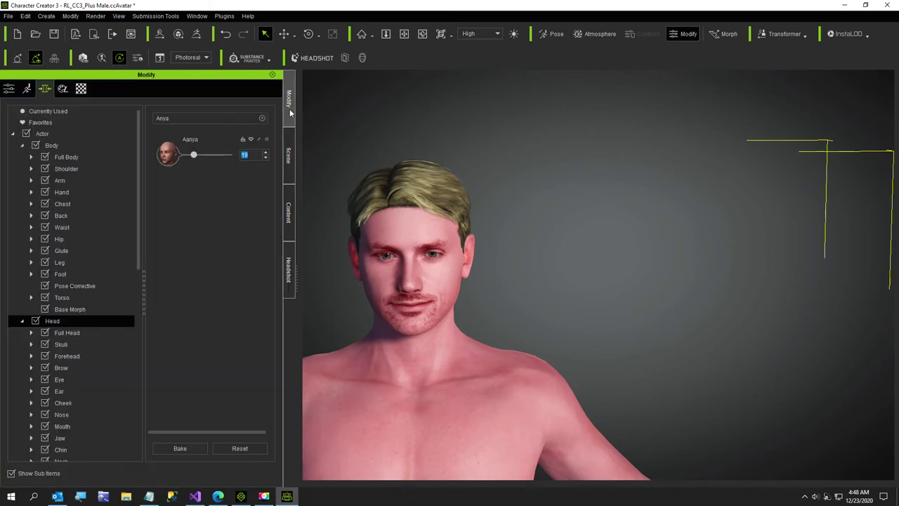
Step: Select the Hair in the scene and set the base color saturation of its upper material to -30
click(81, 89)
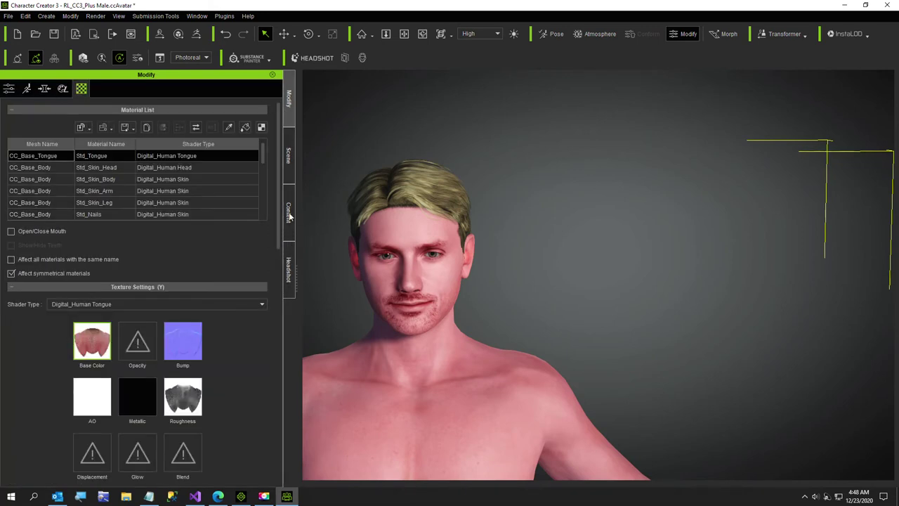
click(288, 154)
click(58, 131)
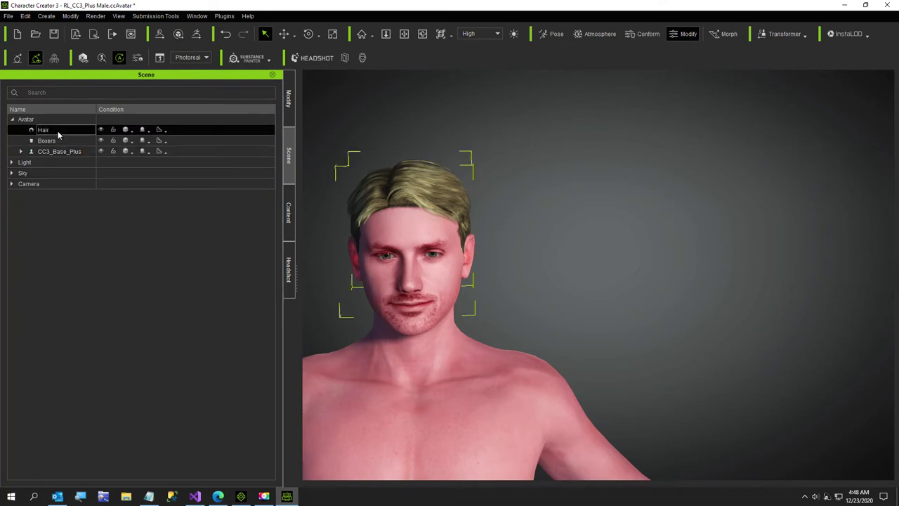
click(289, 100)
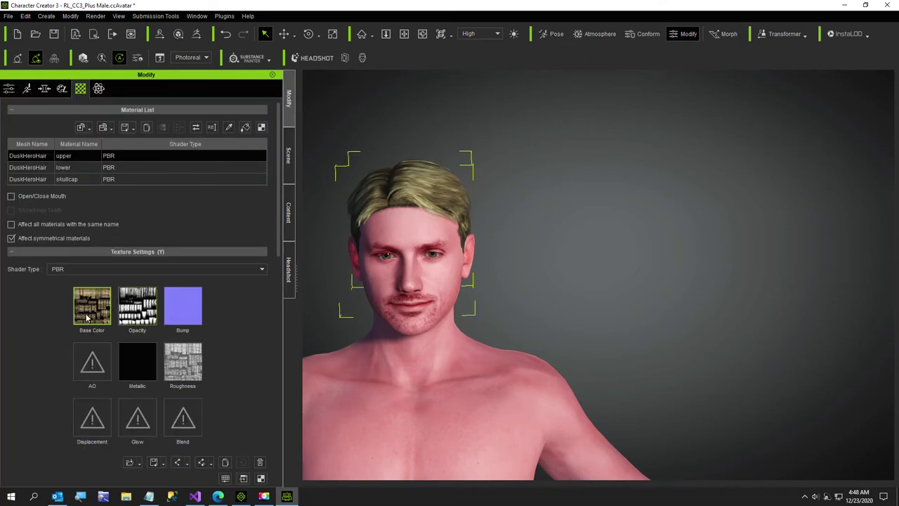
scroll(198, 273, down, 2)
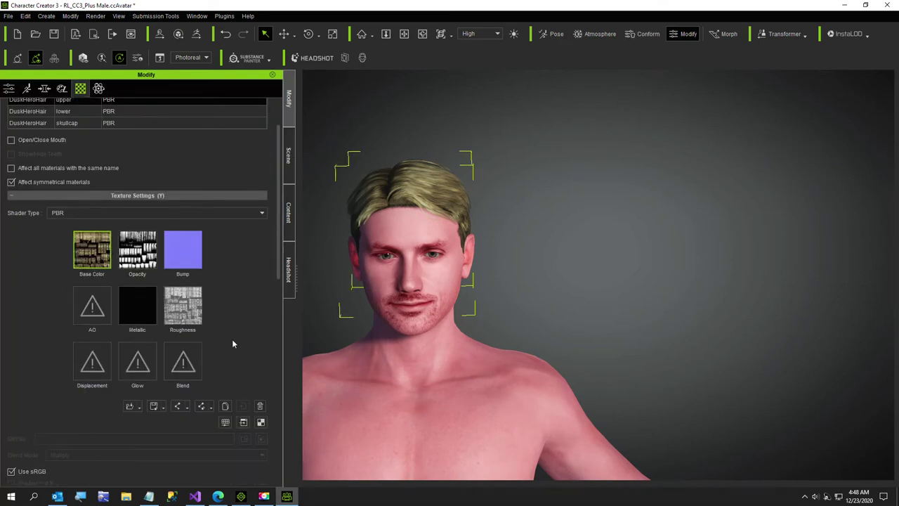
click(226, 422)
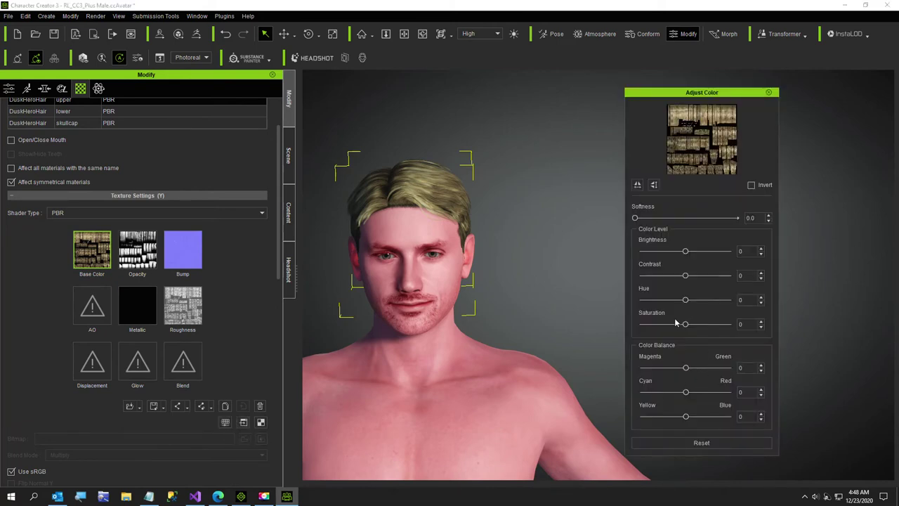
double_click(751, 325)
text(-30)
key(Return)
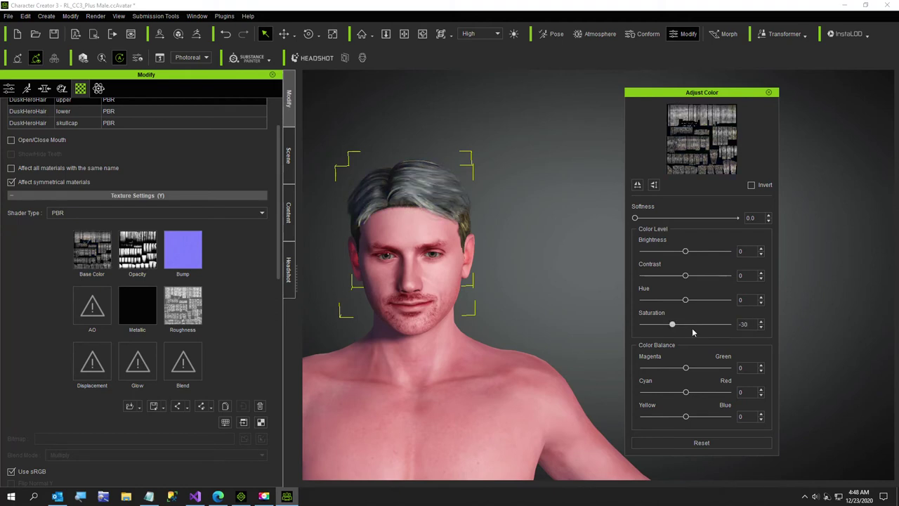
Step: Set the base color saturation of the hair's lower material to -30
click(288, 174)
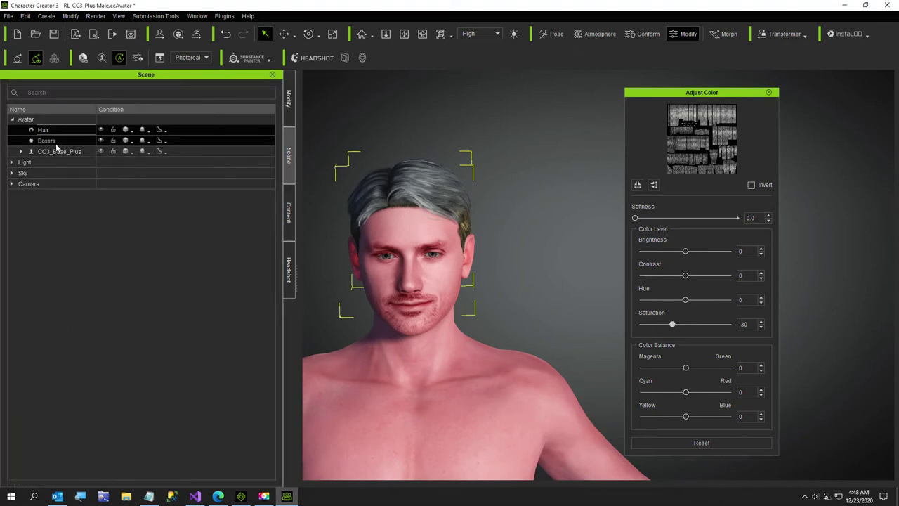
click(289, 118)
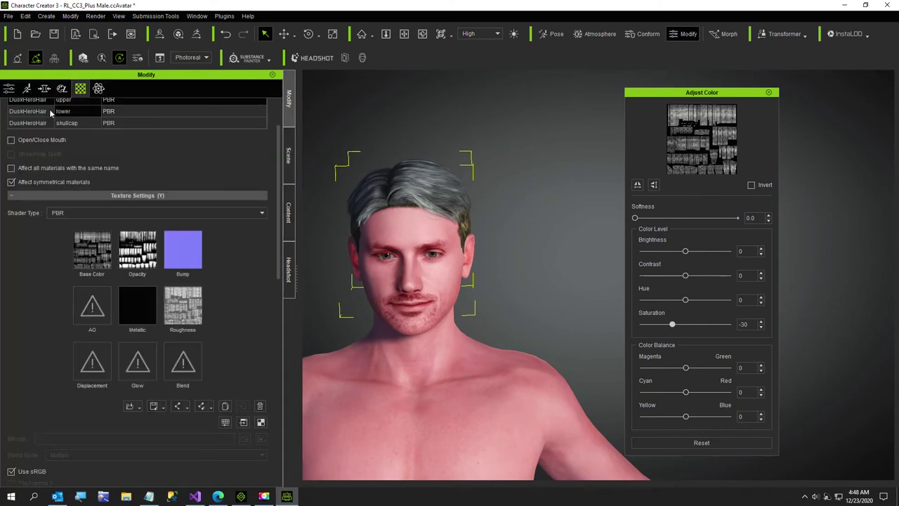
click(40, 113)
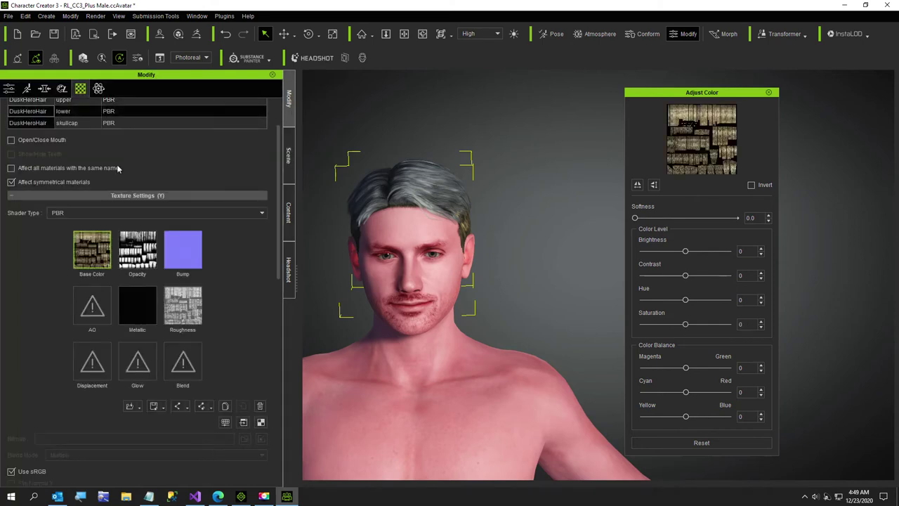
double_click(740, 323)
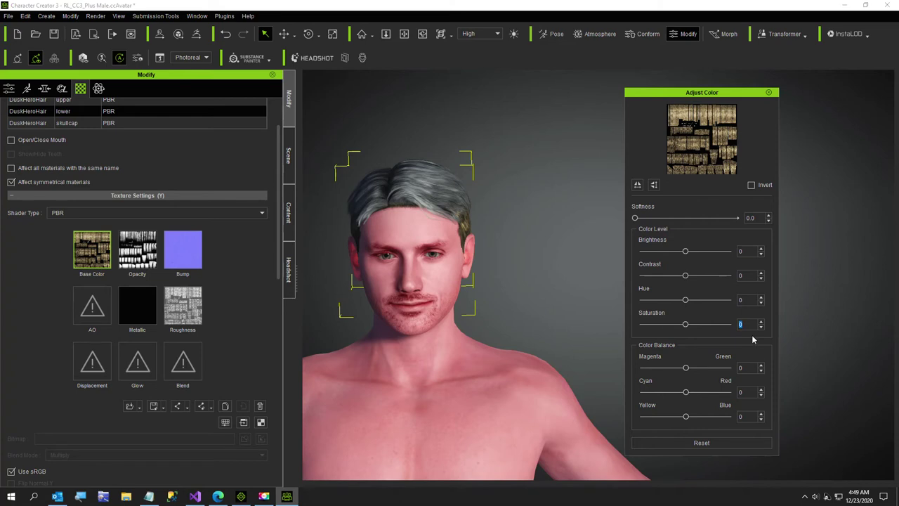
text(-30)
key(Return)
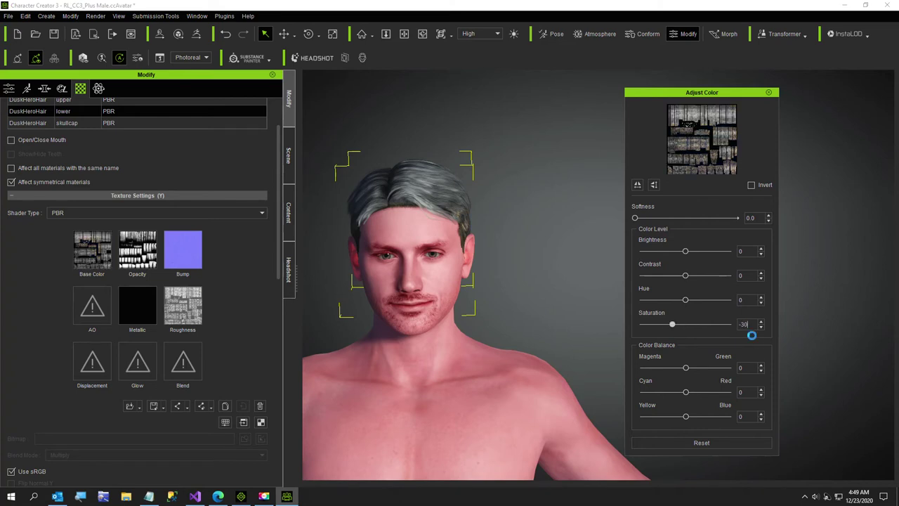
Step: Set the base color saturation of the hair's skullcap material to -30 and inspect the hair from the side and front
click(40, 123)
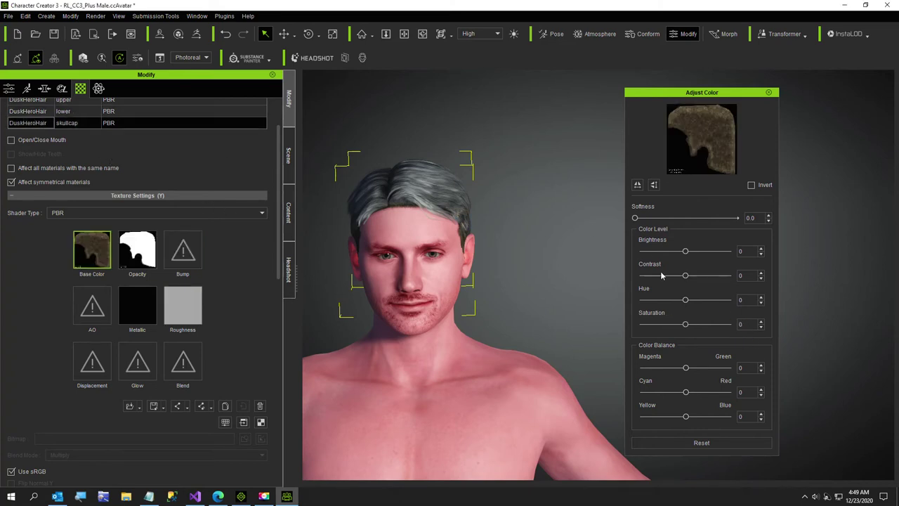
double_click(752, 324)
text(-30)
key(Return)
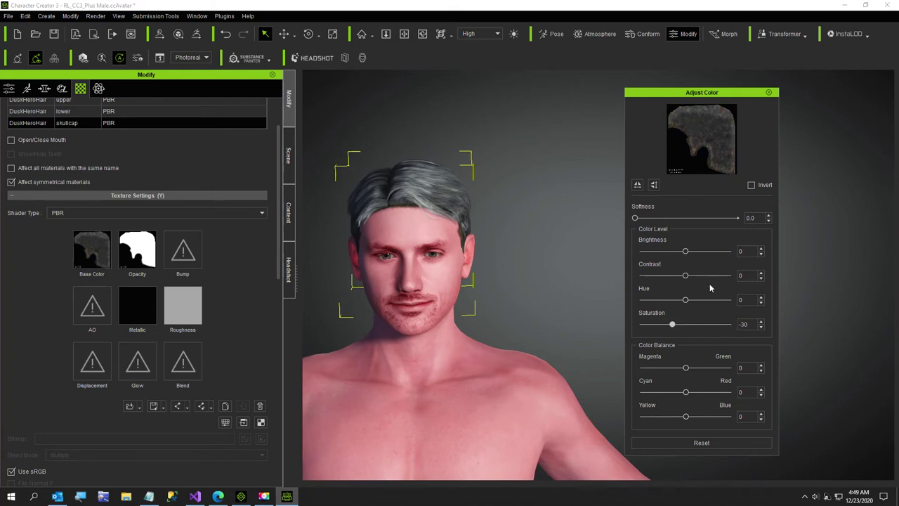
right_drag(522, 308, 214, 359)
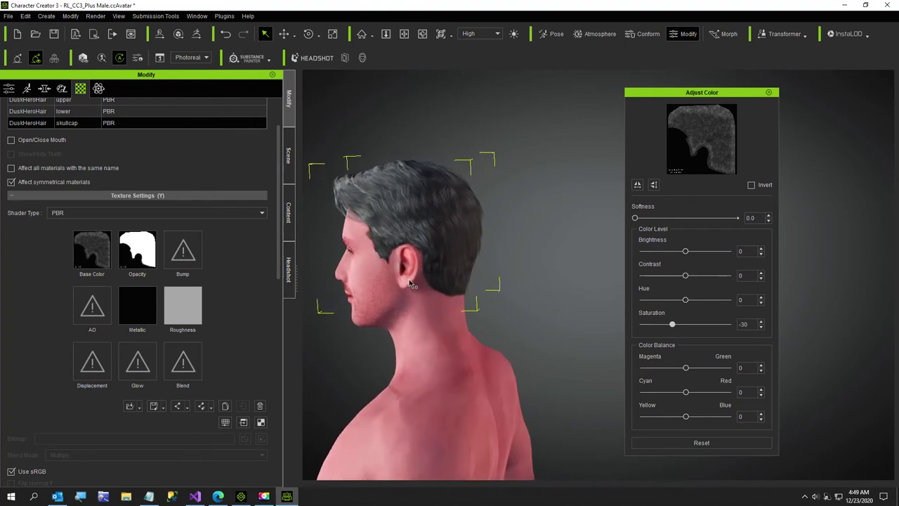
right_drag(435, 289, 628, 320)
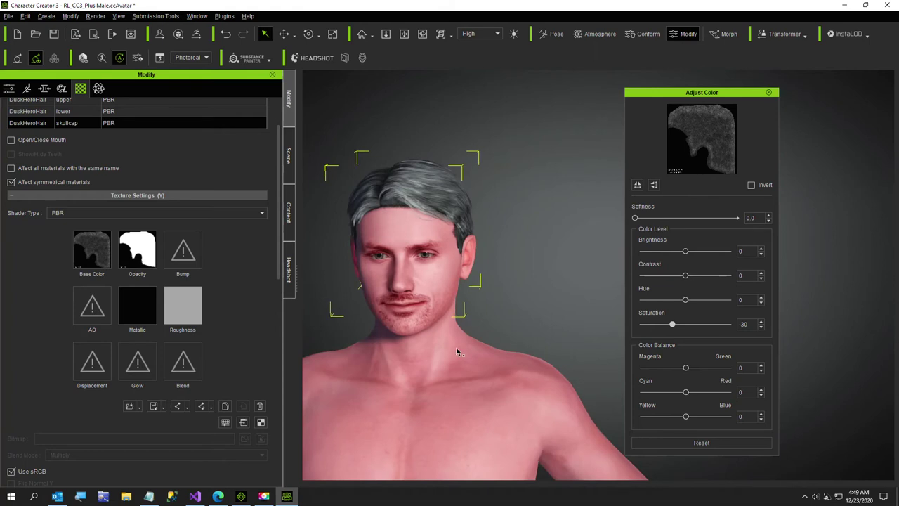
right_drag(457, 349, 495, 349)
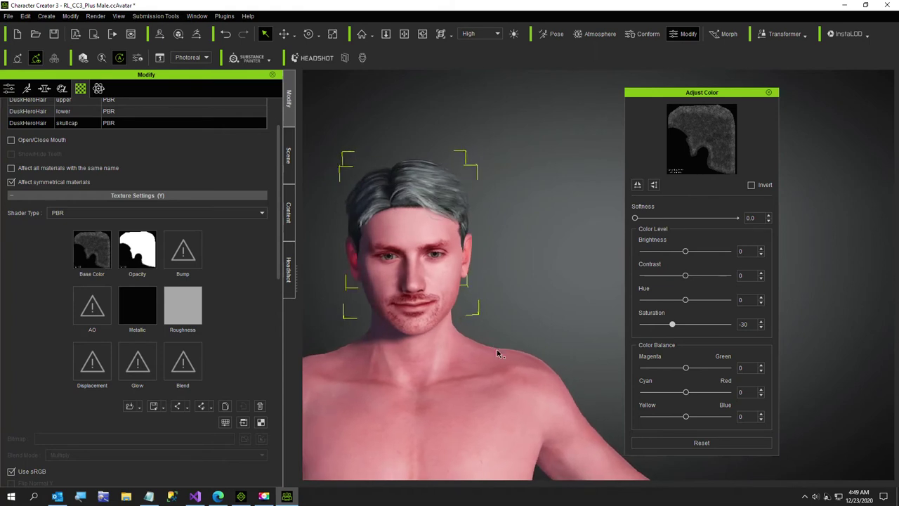
Step: Finish the hair color adjustment and dress the character in the Jeans_A pants from the clothing library
click(768, 92)
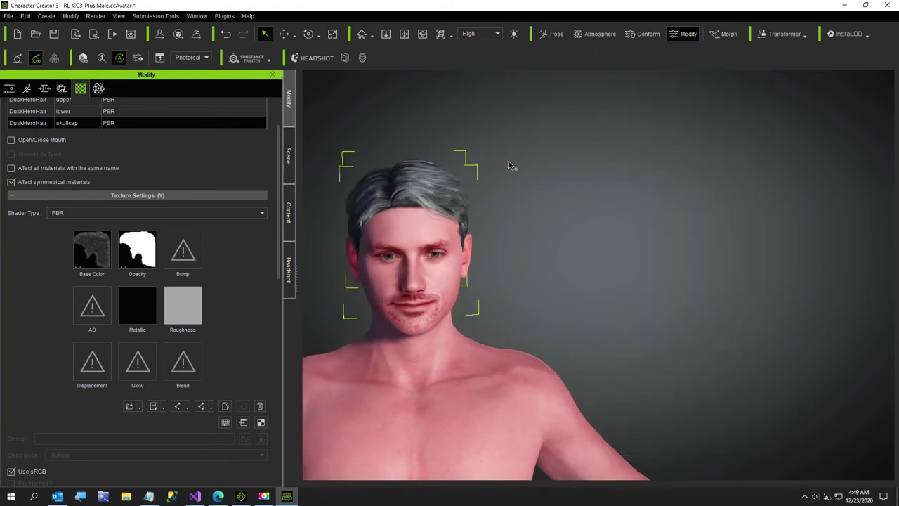
click(289, 212)
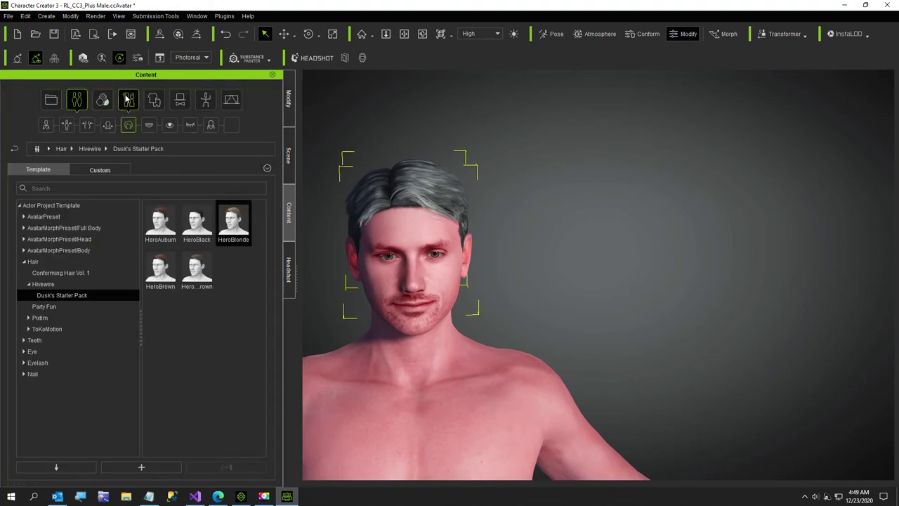
click(153, 100)
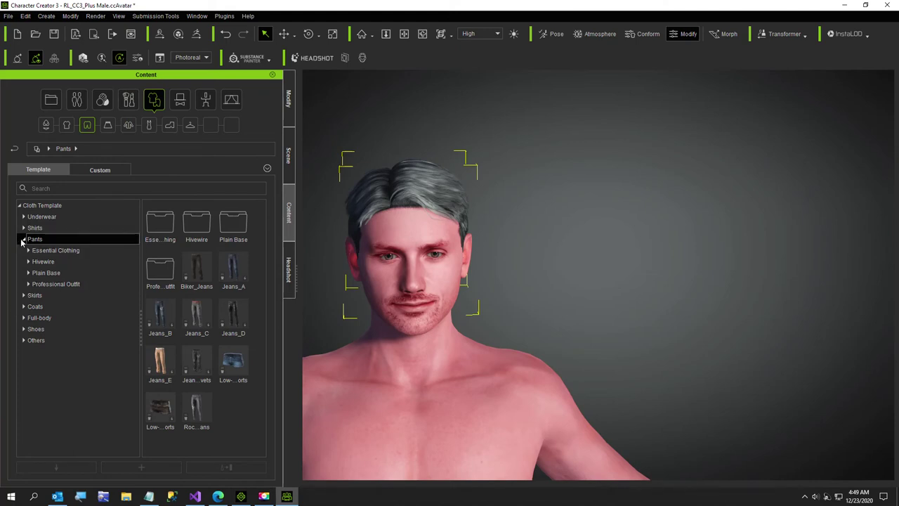
double_click(238, 267)
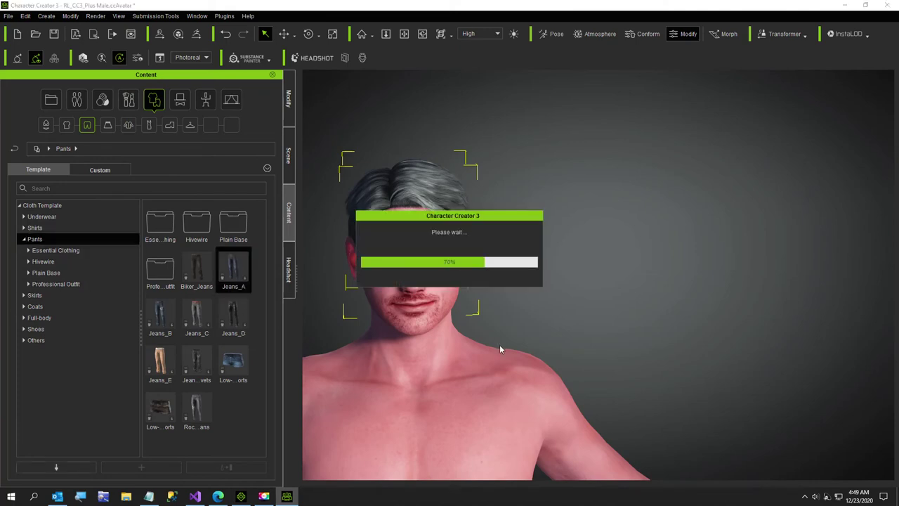
middle_drag(445, 357, 468, 286)
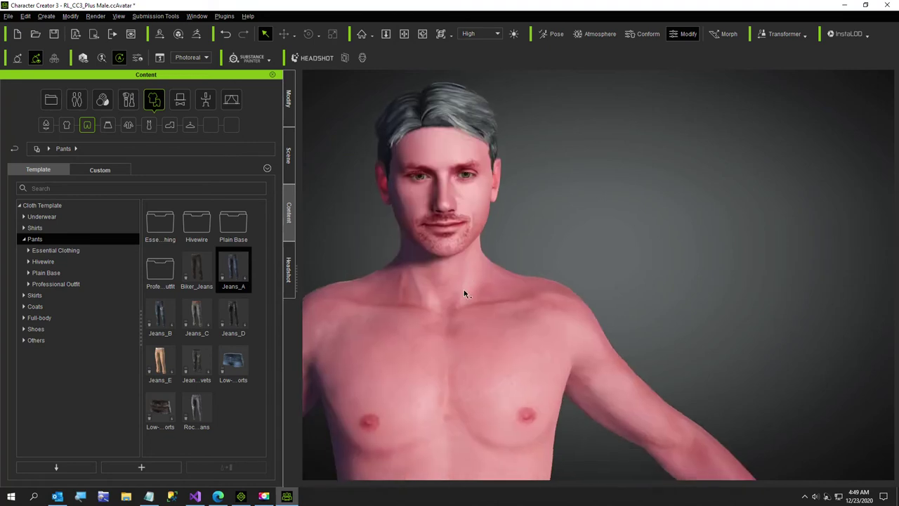
scroll(463, 330, down, 2)
scroll(472, 356, down, 2)
middle_drag(482, 375, 466, 286)
scroll(459, 281, down, 2)
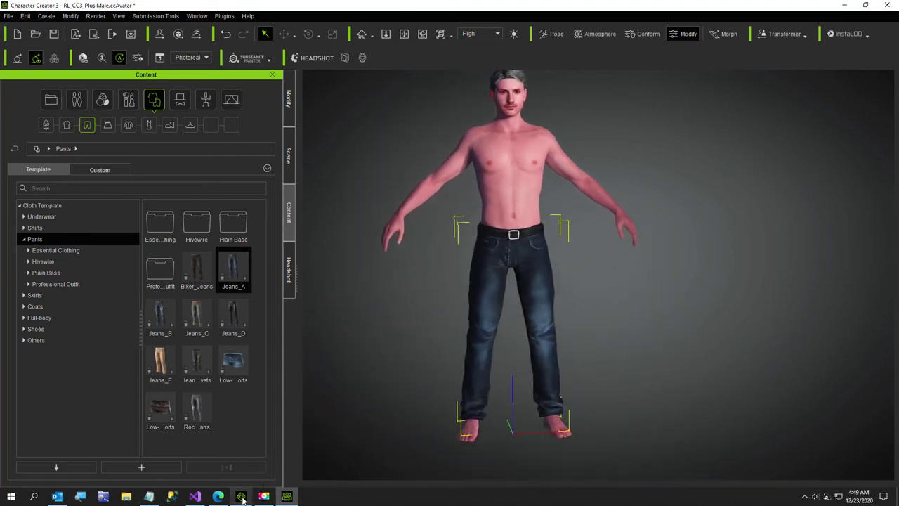
Step: Switch to the iClone office building project, examine the gray-haired avatar's shirt at the conference table, and return to Character Creator
mouse_move(241, 497)
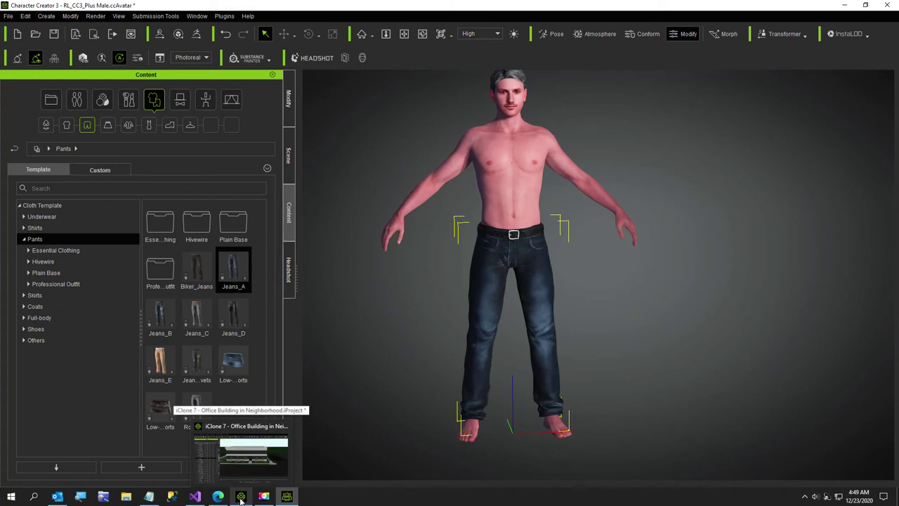
click(241, 497)
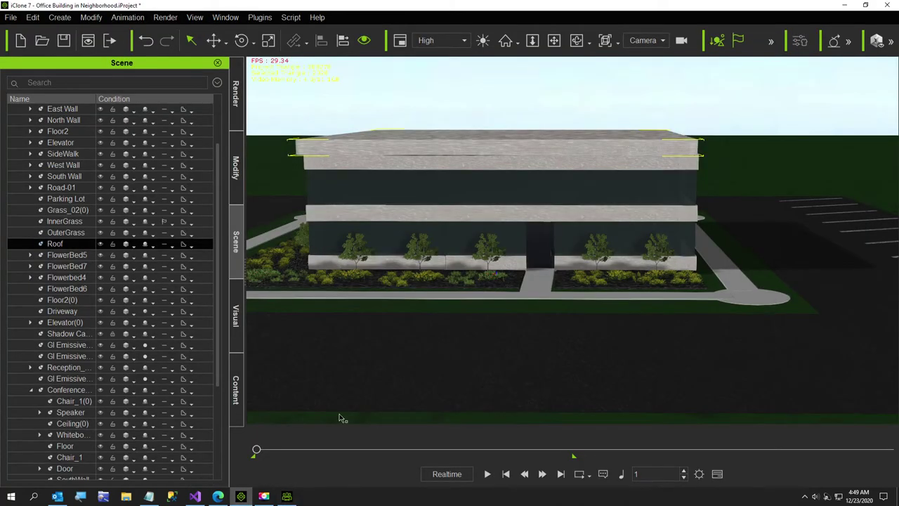
scroll(537, 304, up, 10)
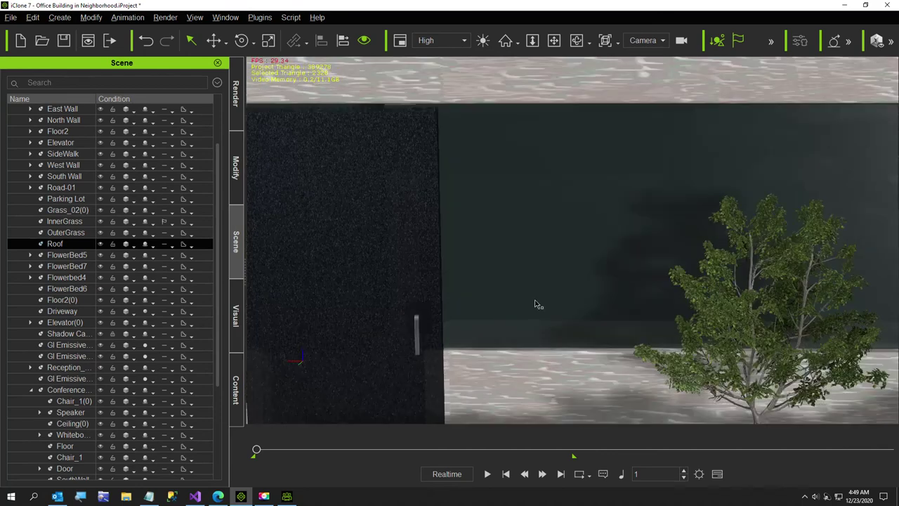
scroll(127, 209, up, 2)
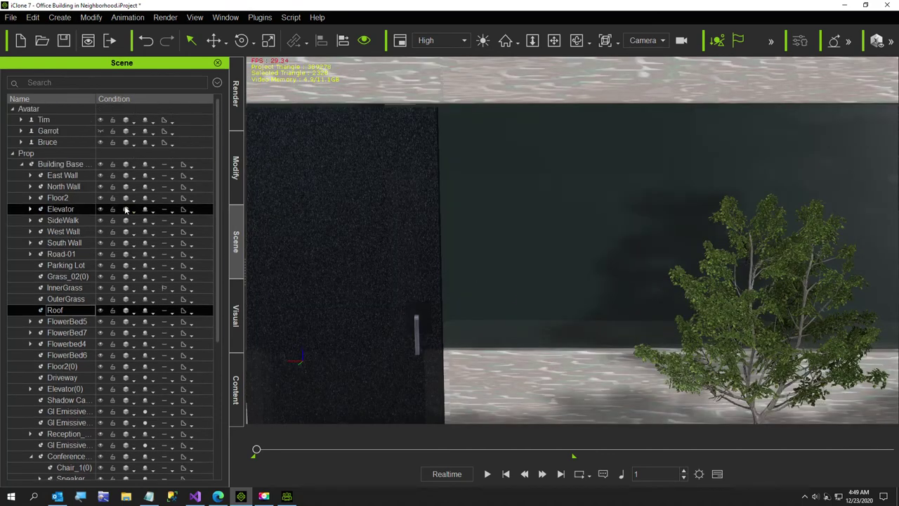
click(48, 142)
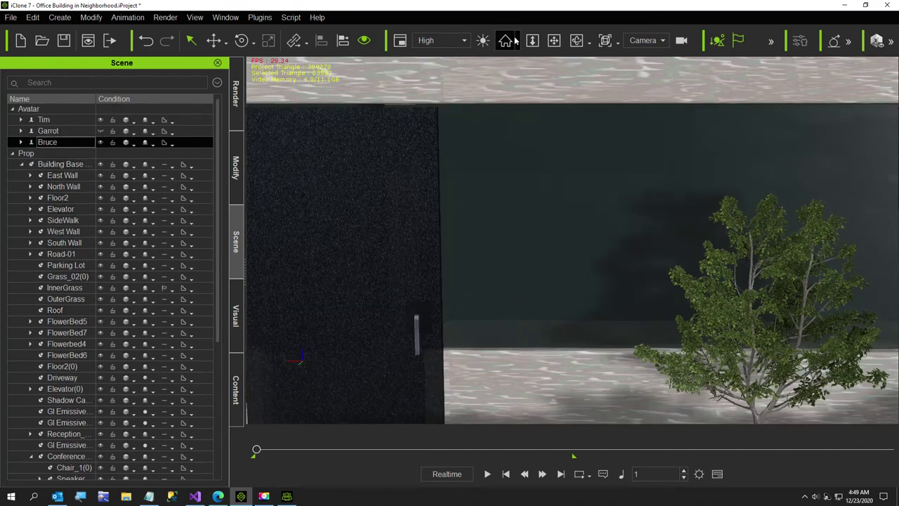
click(505, 40)
right_drag(730, 226, 412, 311)
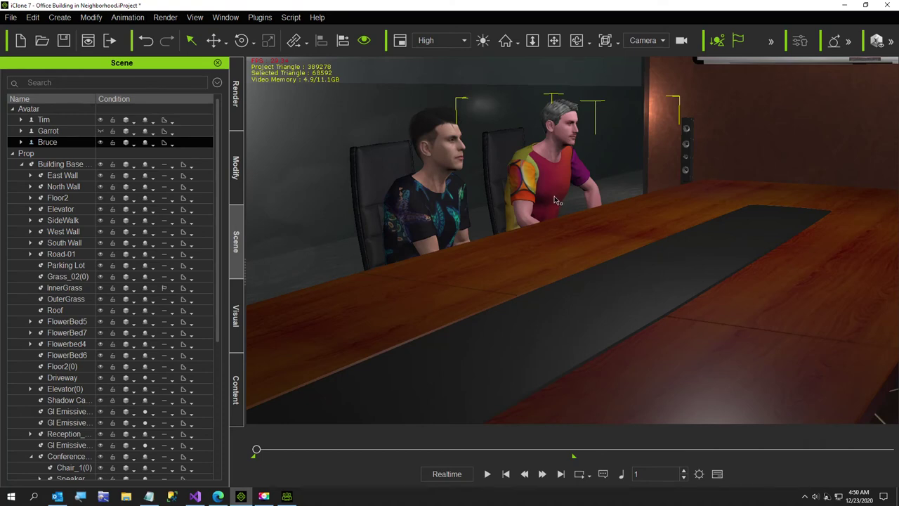
middle_drag(555, 200, 558, 239)
click(287, 496)
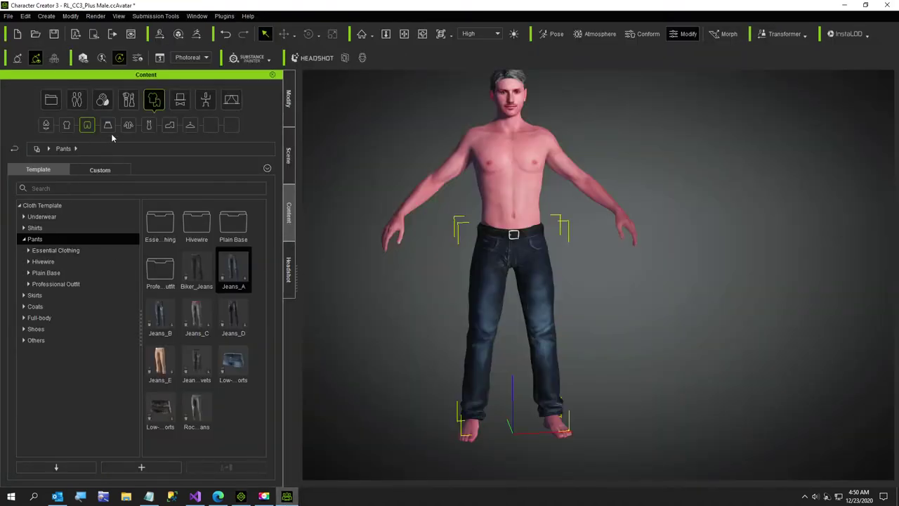
click(31, 229)
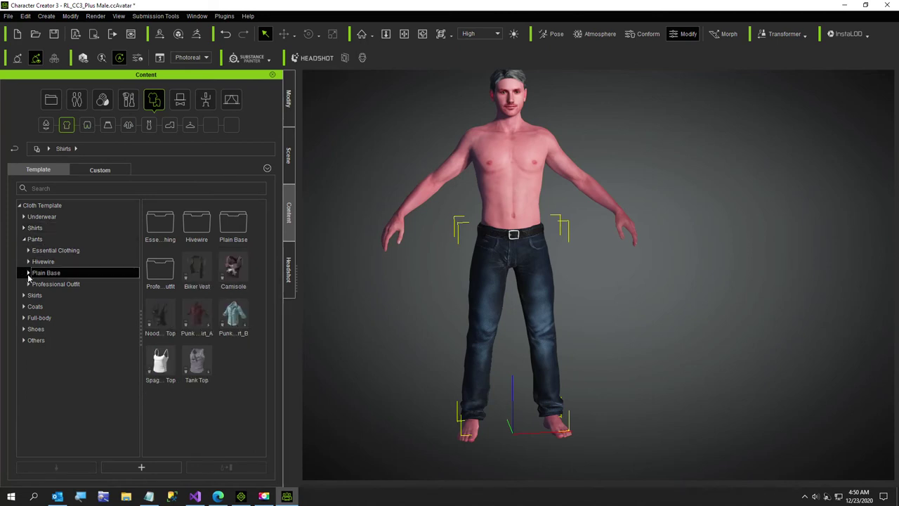
click(28, 274)
click(61, 296)
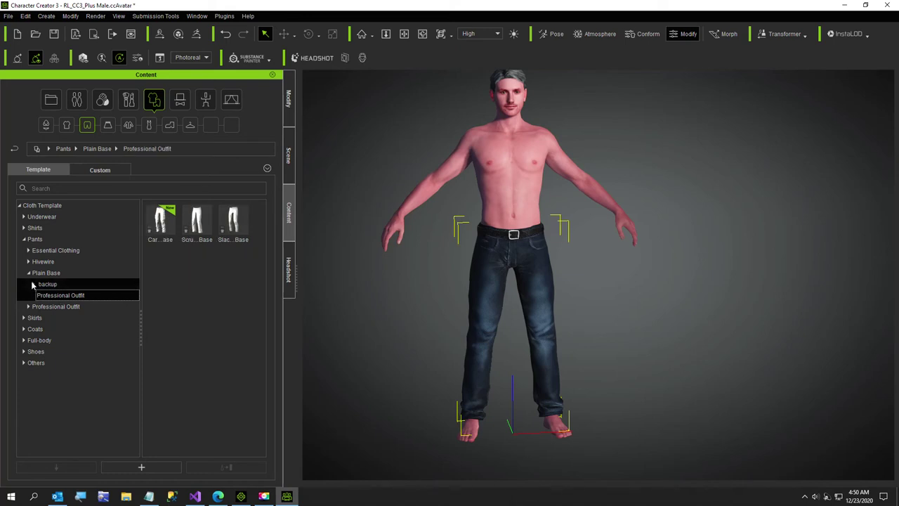
click(32, 275)
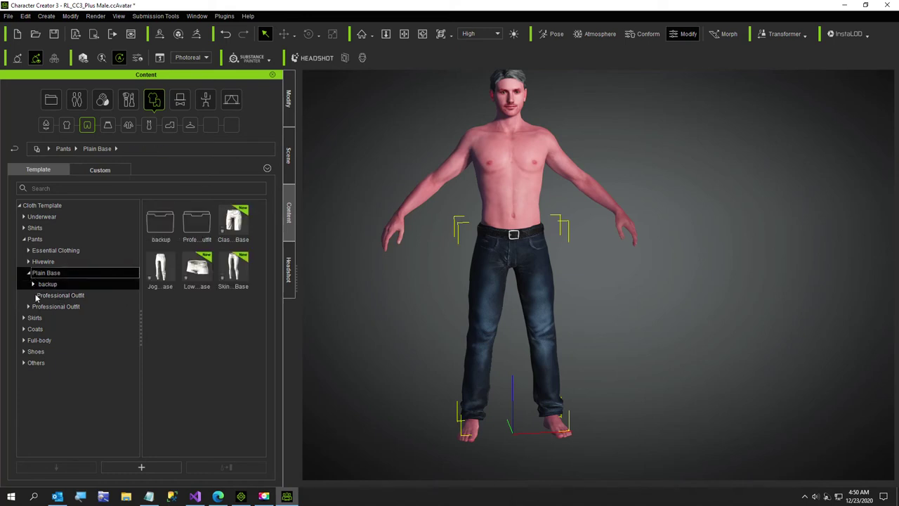
click(37, 295)
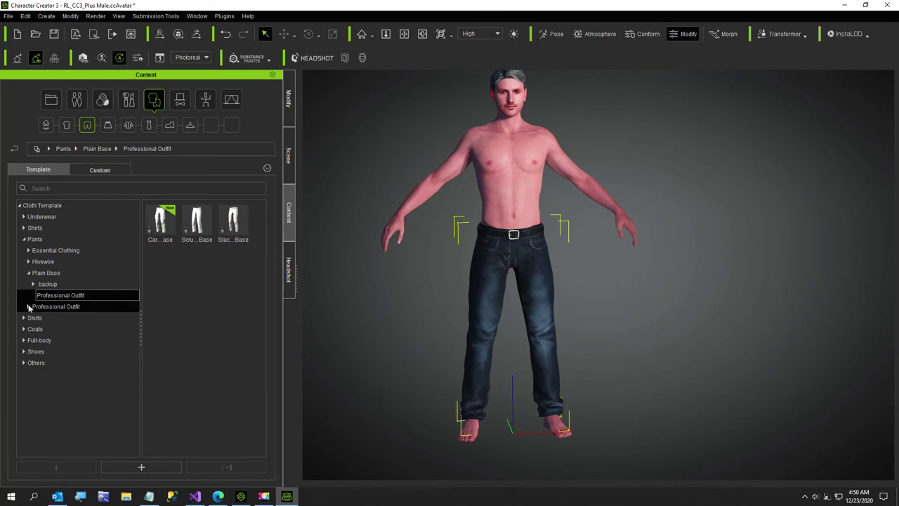
Step: Add the base T-shirt from the Plain Base shirts to the character using Fit Body Shape and the Default skin weight preset
click(23, 227)
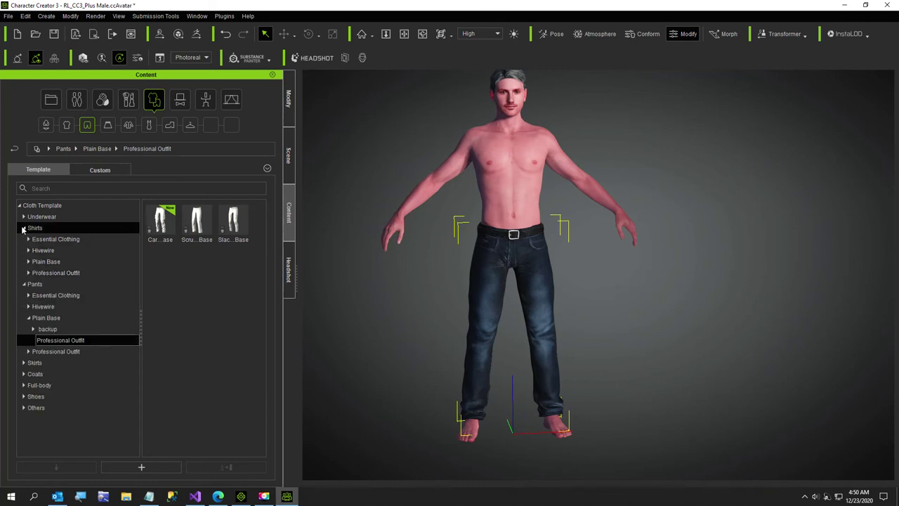
click(45, 262)
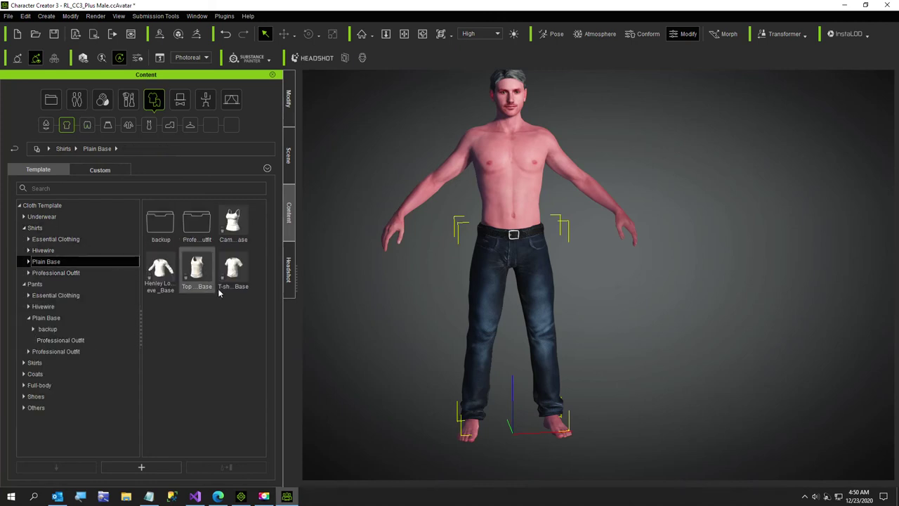
drag(233, 267, 334, 276)
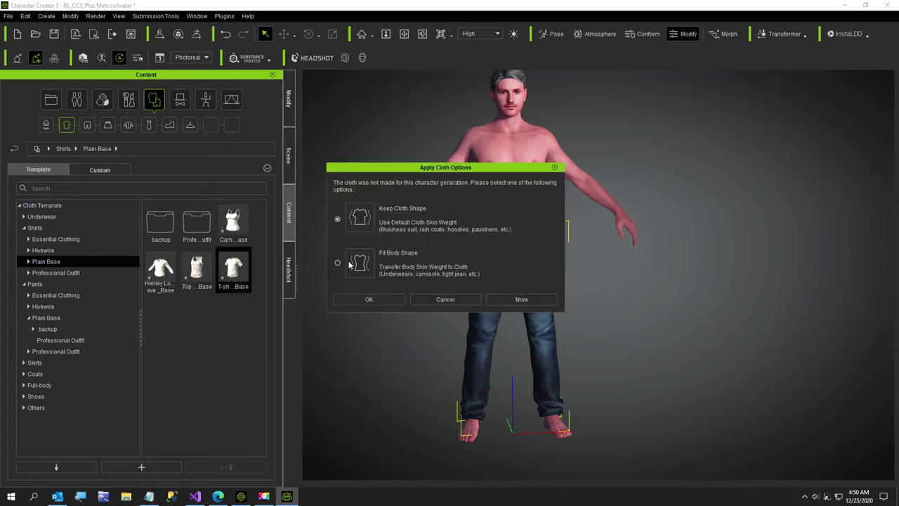
click(365, 304)
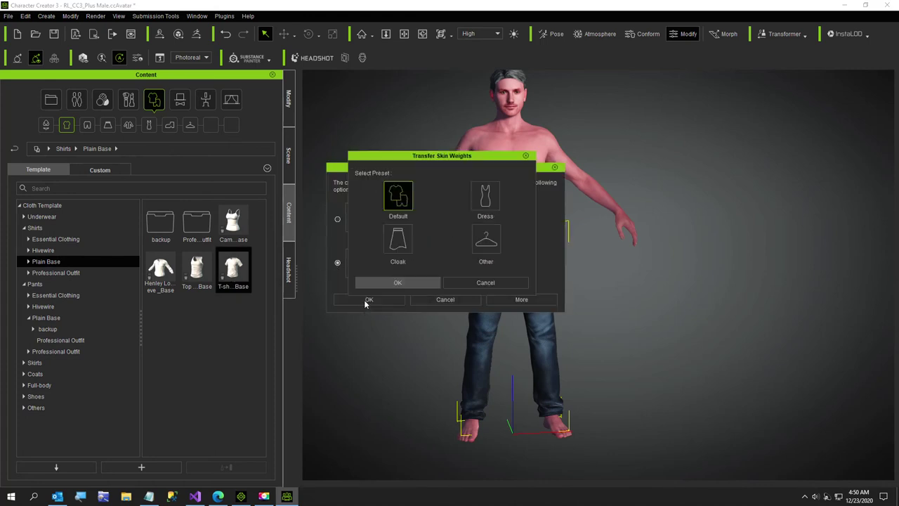
click(380, 281)
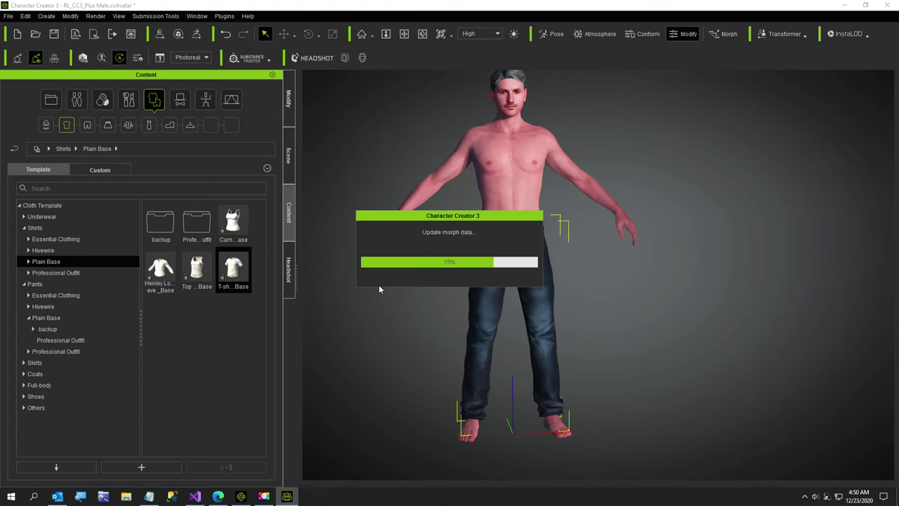
right_drag(672, 315, 367, 349)
right_drag(484, 342, 679, 257)
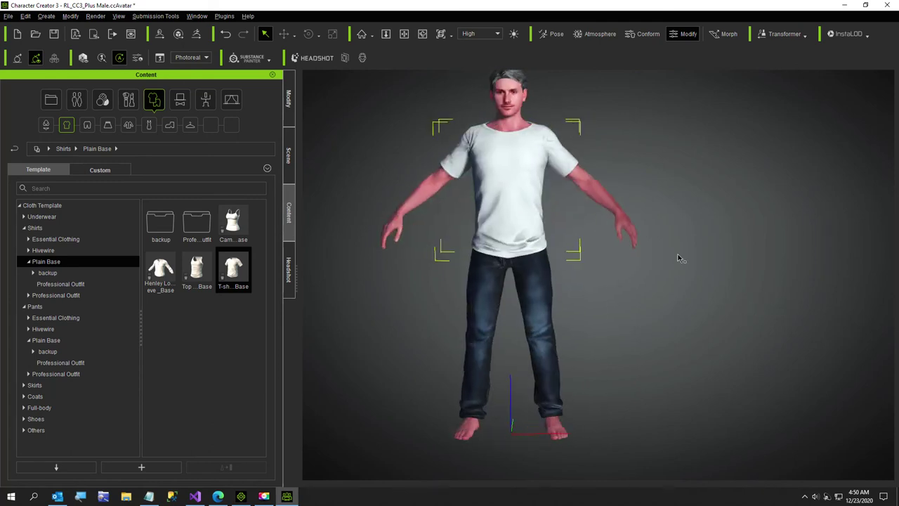
Step: Load OrangeBubbles.jpg from the Graphics\Shirts folder as the T-shirt's diffuse texture
scroll(632, 323, up, 3)
middle_drag(608, 316, 487, 277)
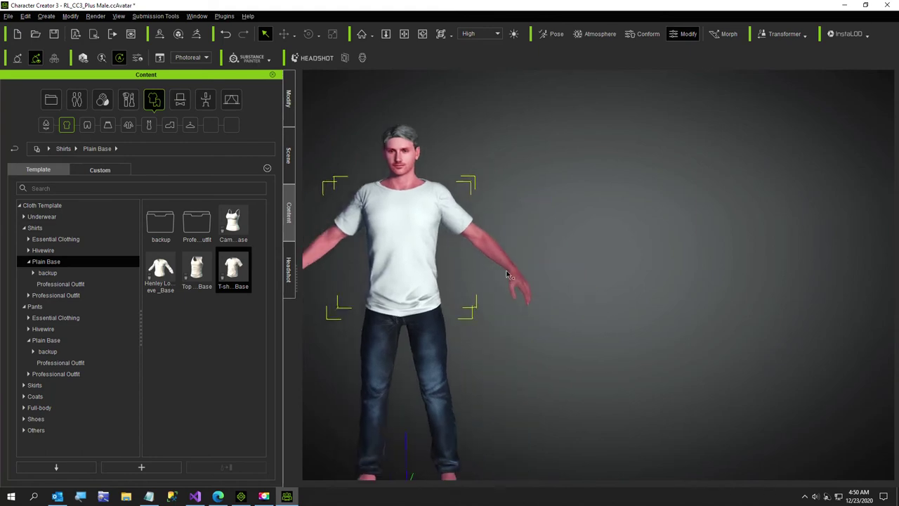
click(289, 111)
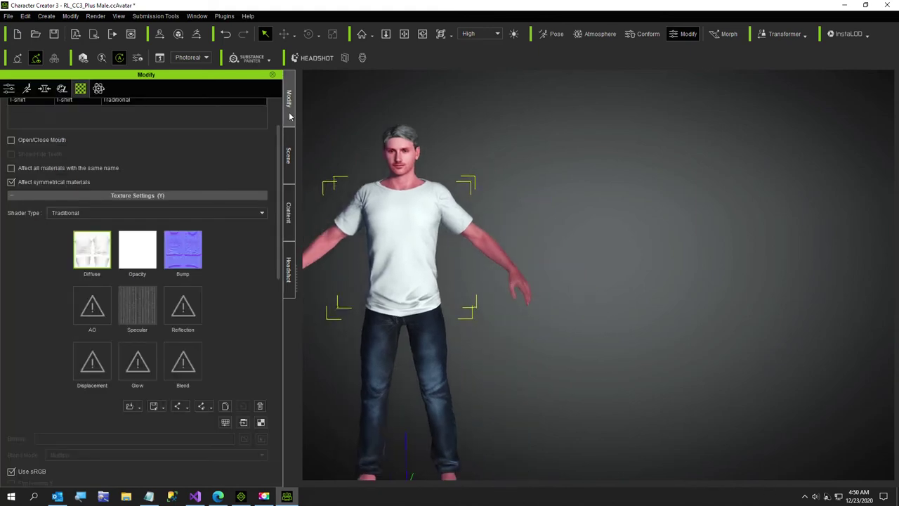
double_click(92, 249)
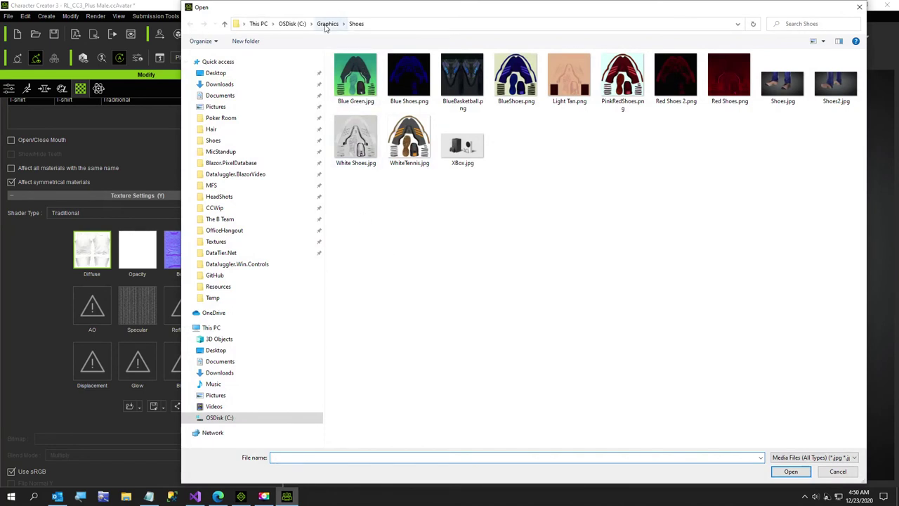
click(327, 23)
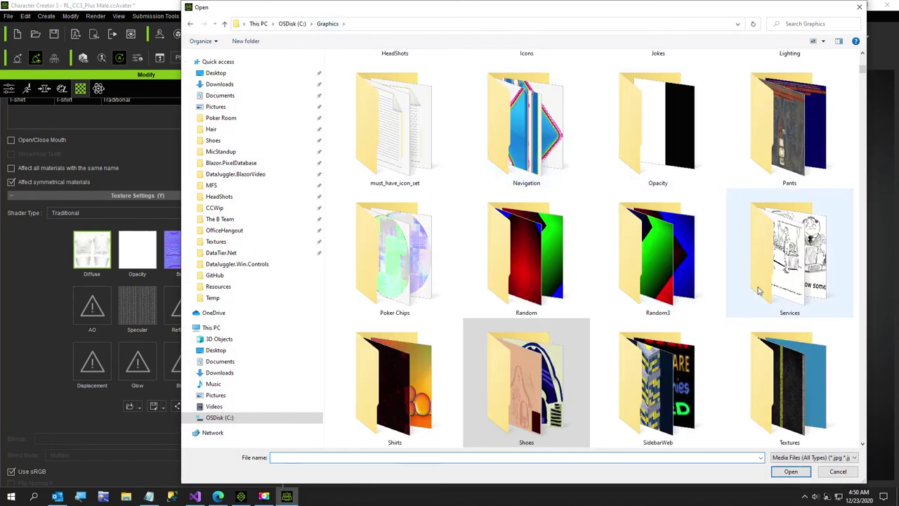
double_click(436, 414)
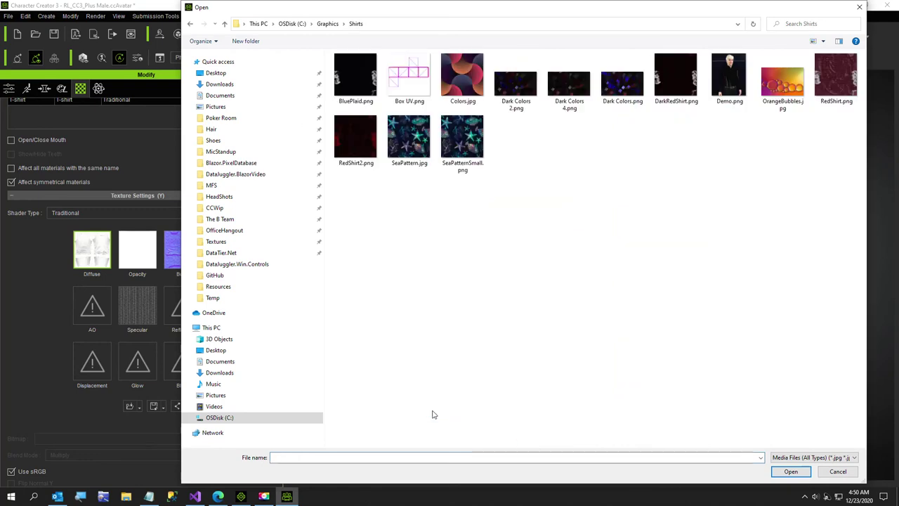
double_click(780, 86)
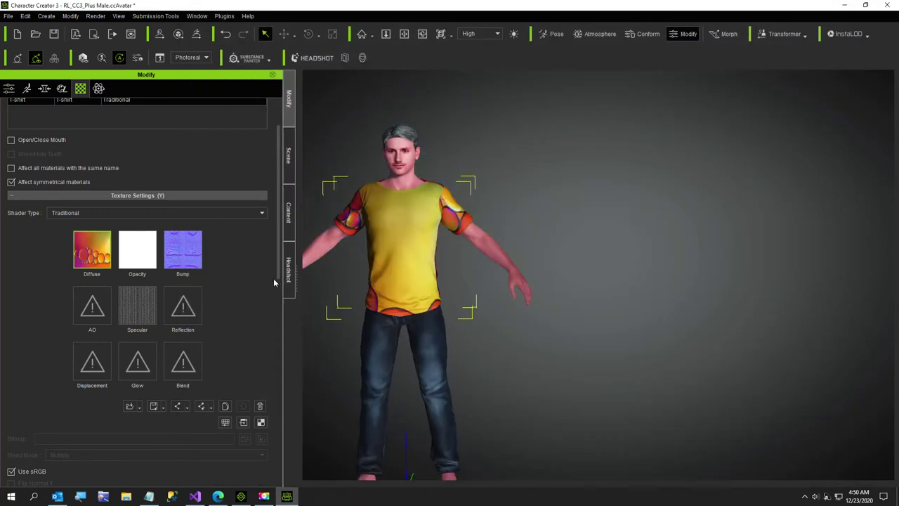
Step: Set the U offset of the T-shirt's texture to 0.4 and inspect the shirt from other angles
scroll(110, 330, down, 5)
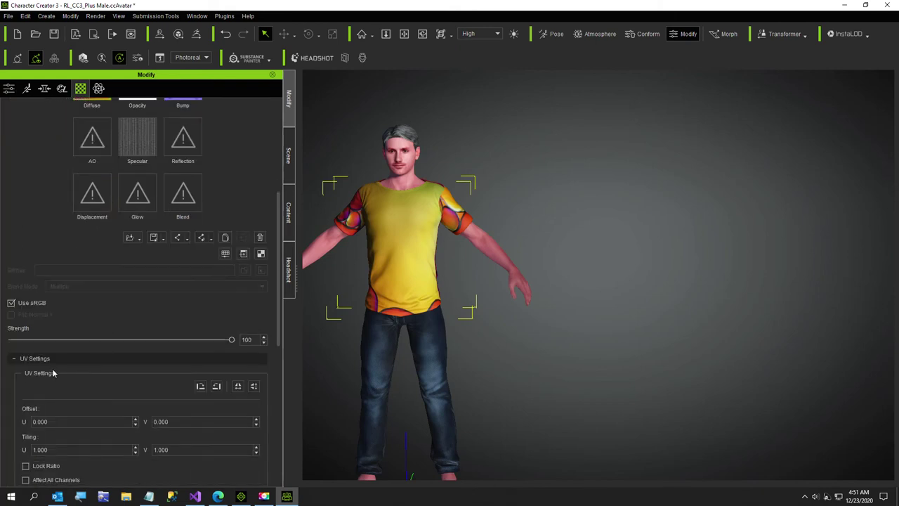
scroll(22, 364, down, 3)
click(61, 338)
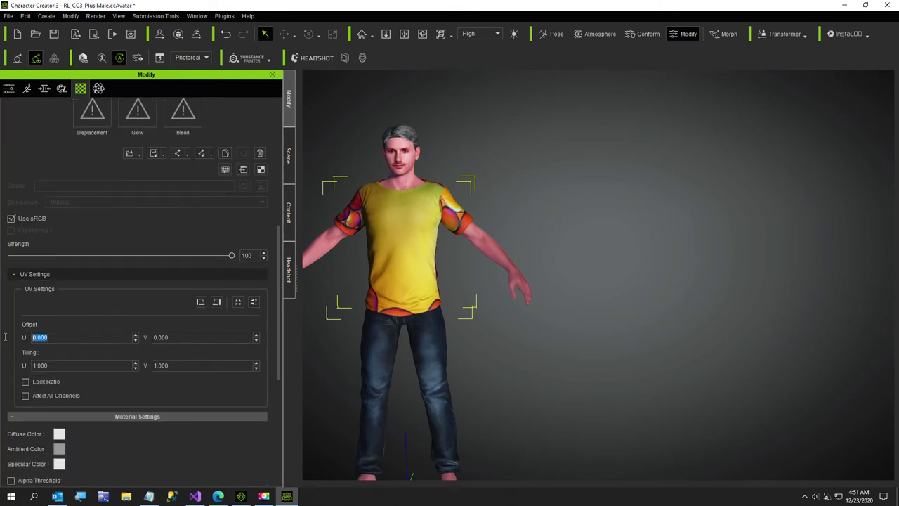
key(BackSpace)
key(Return)
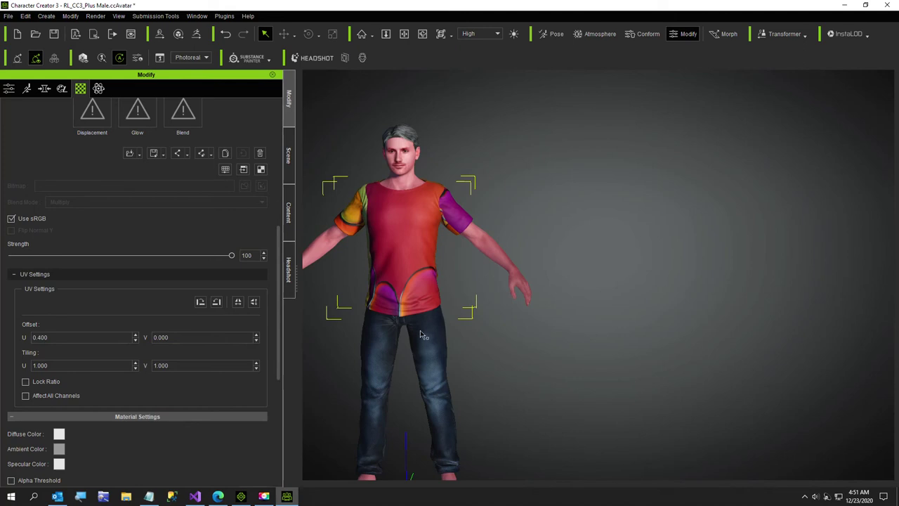
right_drag(460, 340, 684, 370)
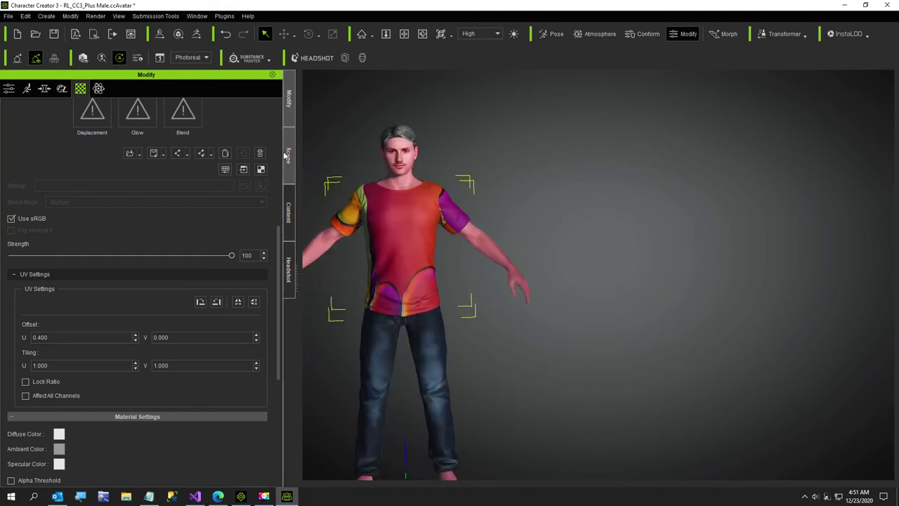
Step: Reduce the T-shirt material's glossiness to 8 and its specular to 0
scroll(162, 420, down, 3)
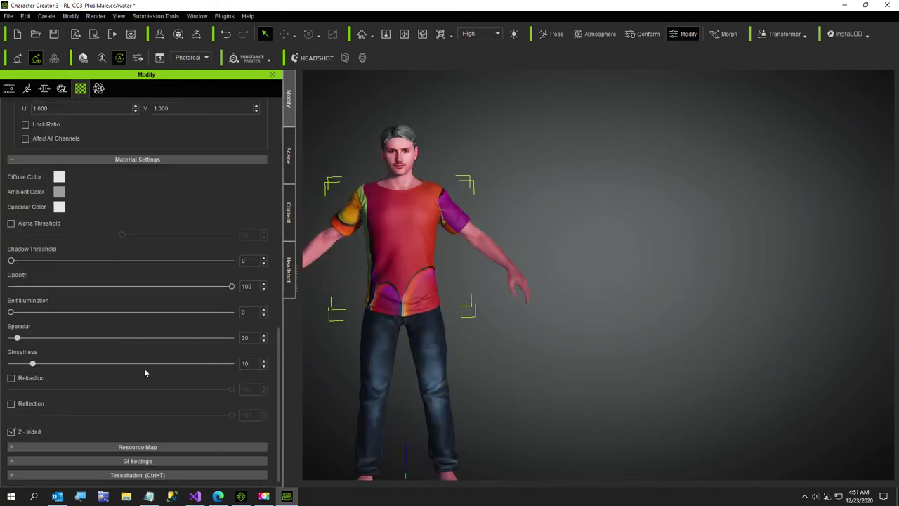
drag(33, 364, 21, 365)
drag(18, 337, 18, 337)
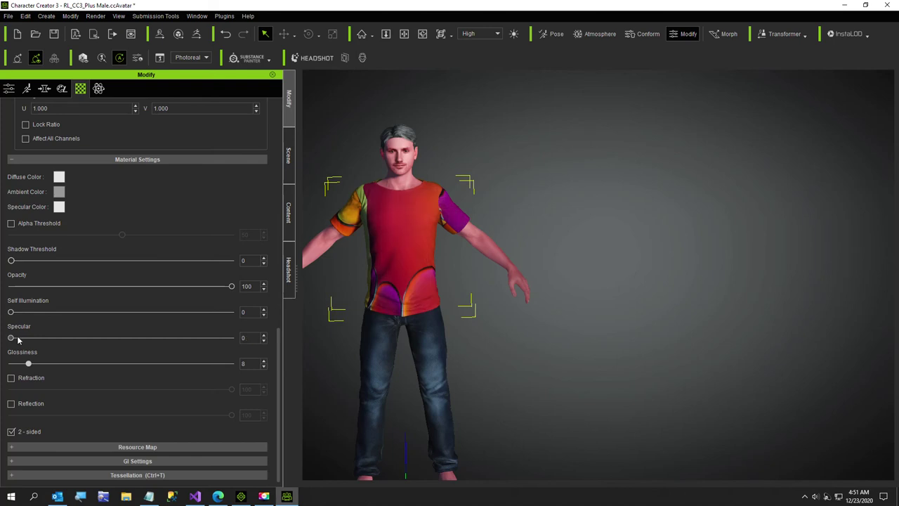
Step: Set the T-shirt material's specular to 2 and inspect the shirt from the side and front
double_click(264, 336)
double_click(265, 342)
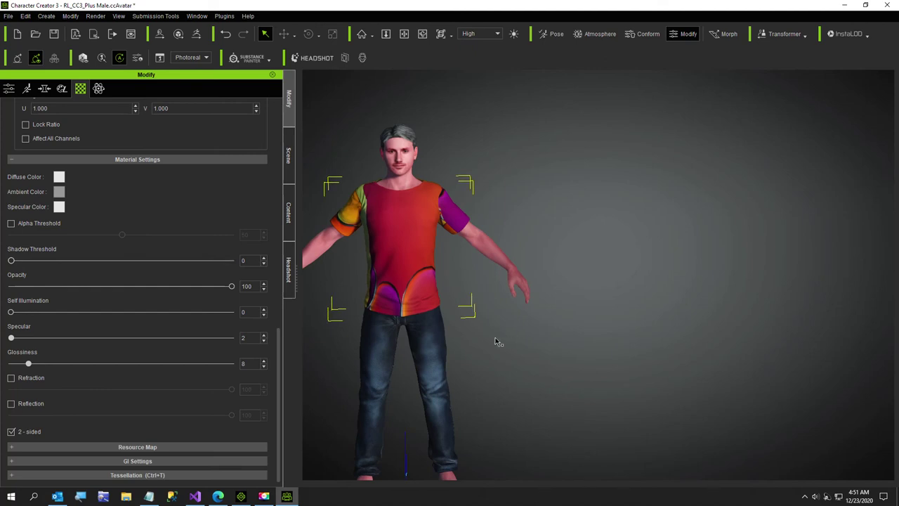
right_drag(494, 337, 387, 368)
scroll(388, 367, up, 5)
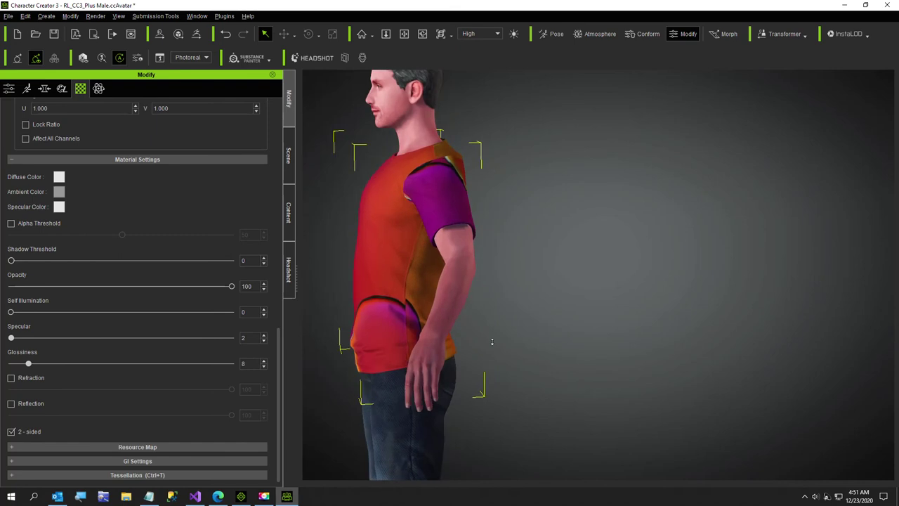
scroll(491, 341, up, 3)
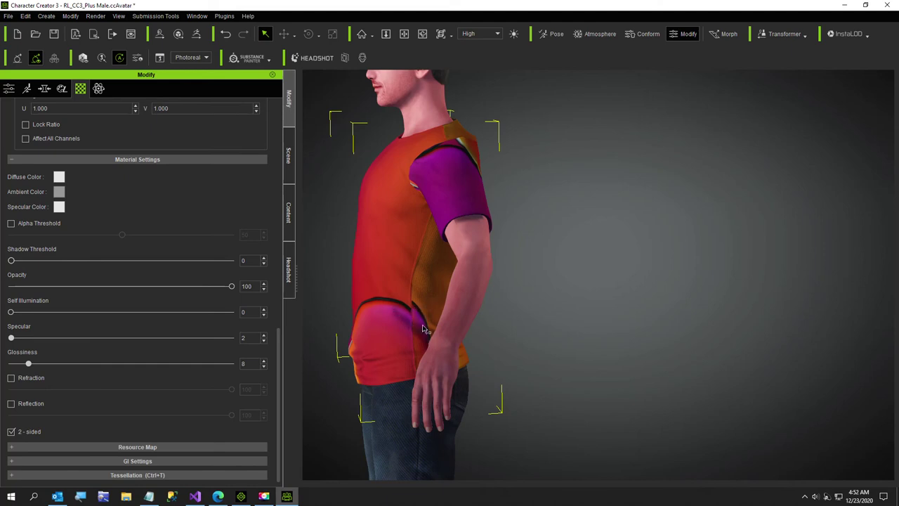
right_drag(419, 301, 482, 312)
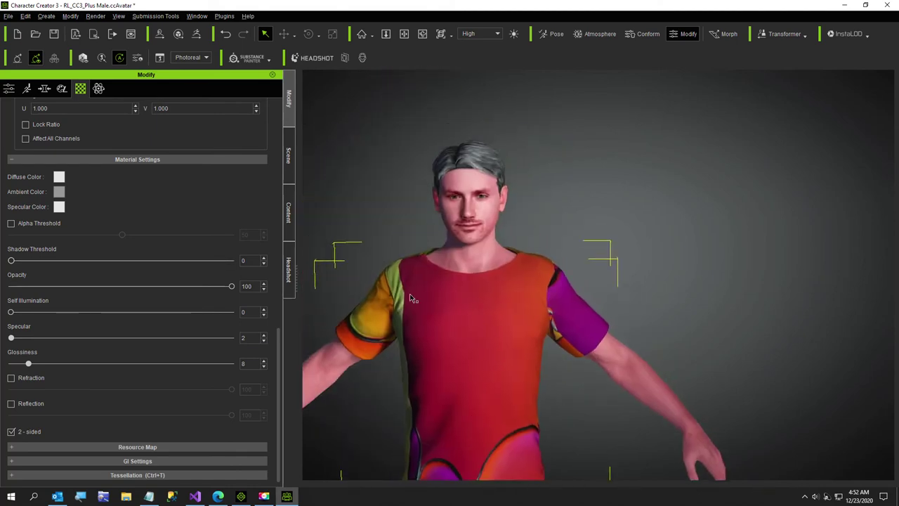
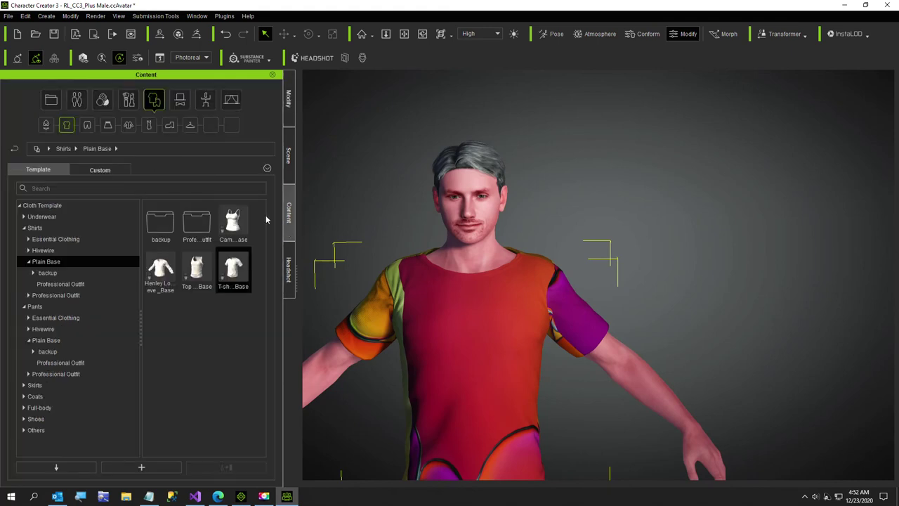
Step: Add the base sneakers from the Plain Base shoes to the character
click(170, 125)
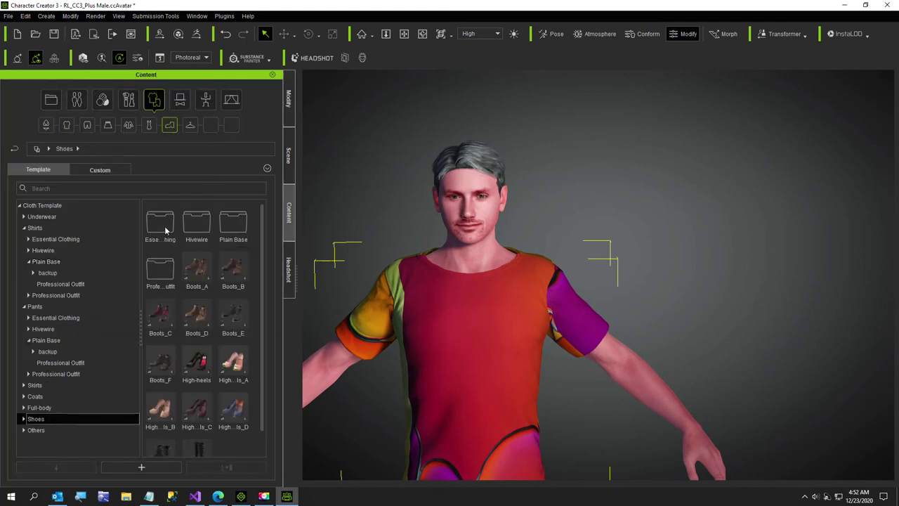
click(24, 420)
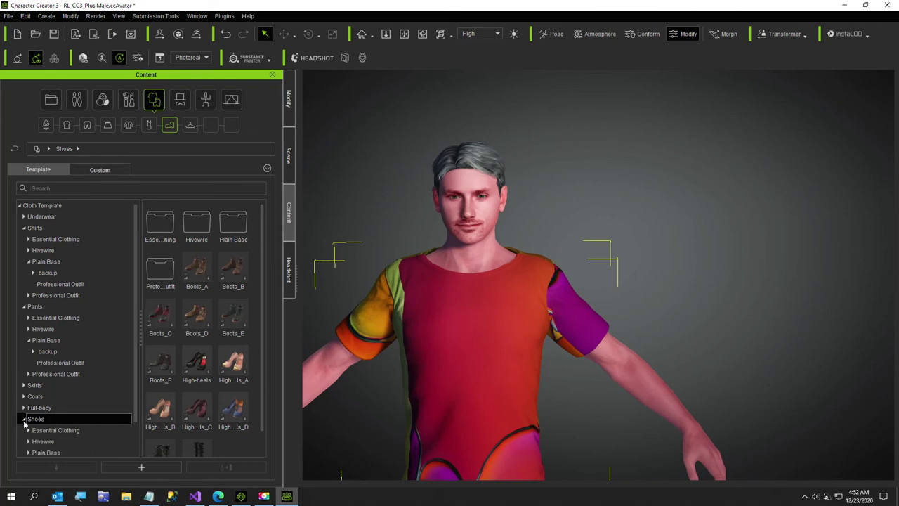
scroll(25, 421, down, 1)
click(28, 419)
click(44, 421)
scroll(114, 417, down, 1)
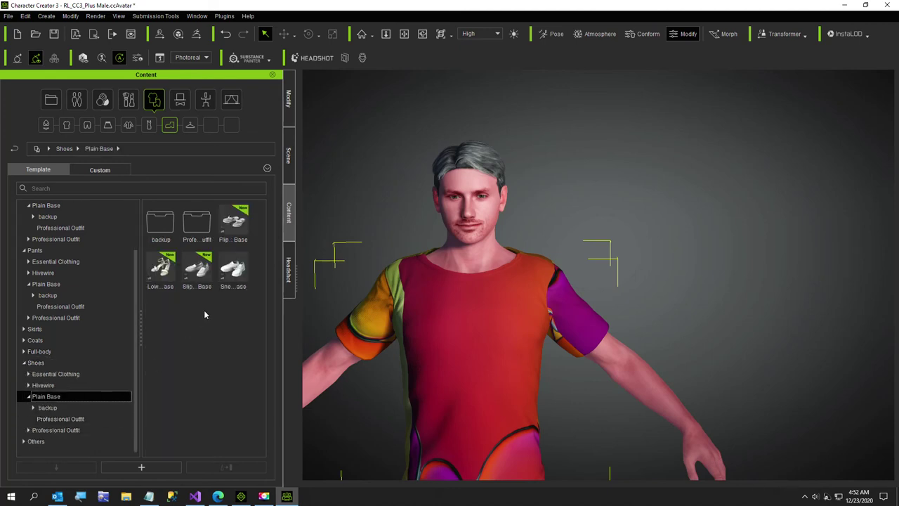
double_click(237, 270)
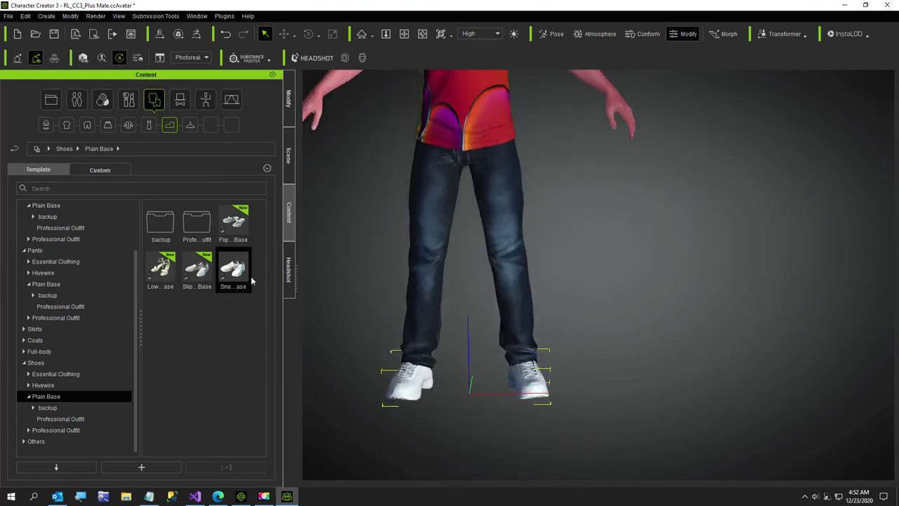
Step: Load BlueShoes.png from the Graphics\Shoes folder as the sneakers' diffuse texture and inspect the shoes up close
click(290, 111)
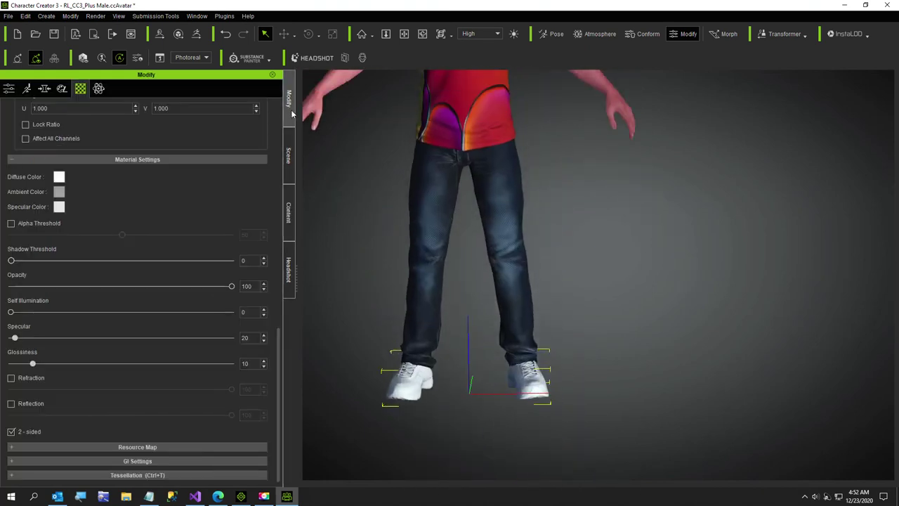
scroll(99, 187, up, 10)
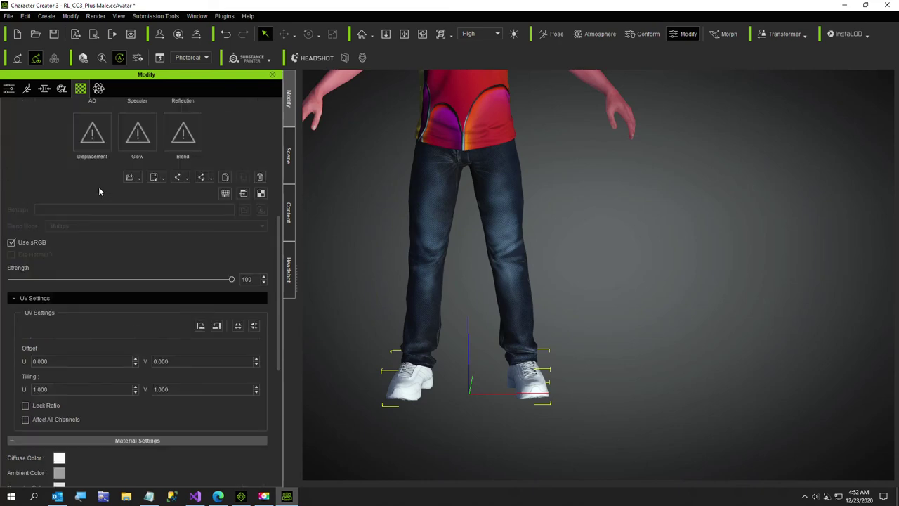
click(95, 308)
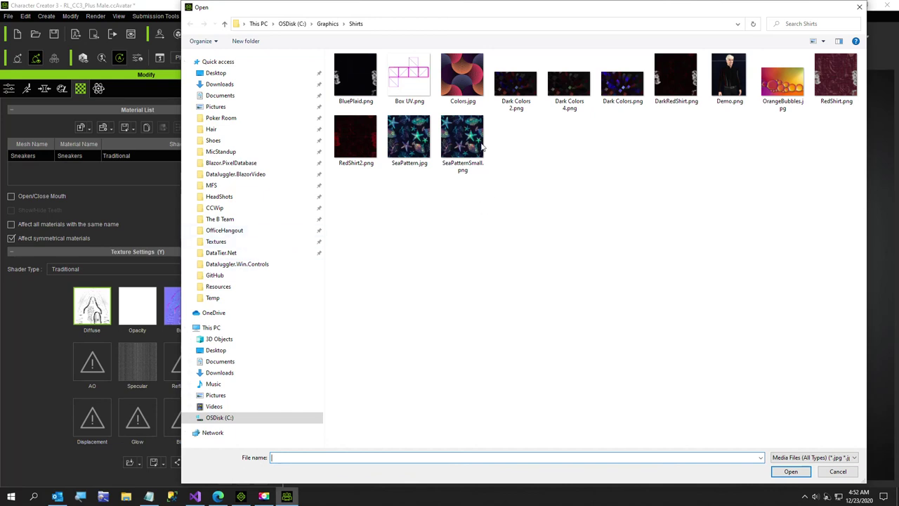
click(328, 23)
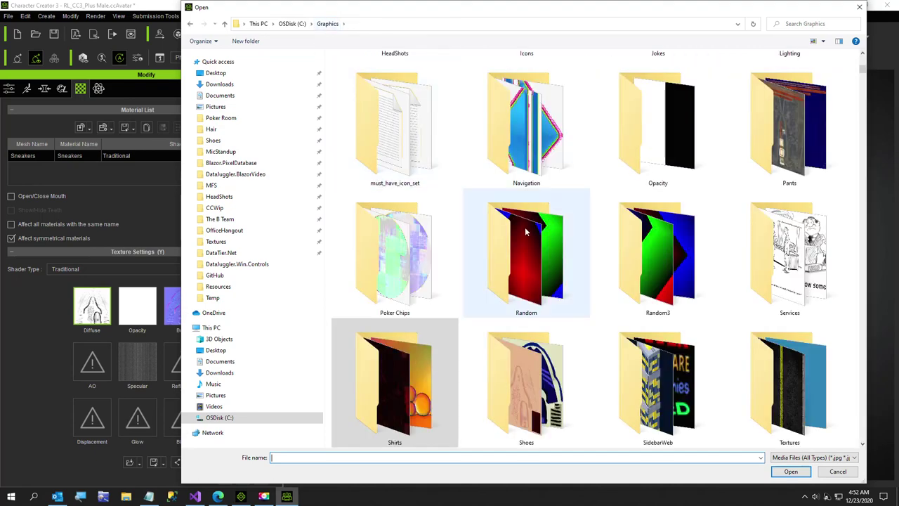
scroll(519, 229, down, 3)
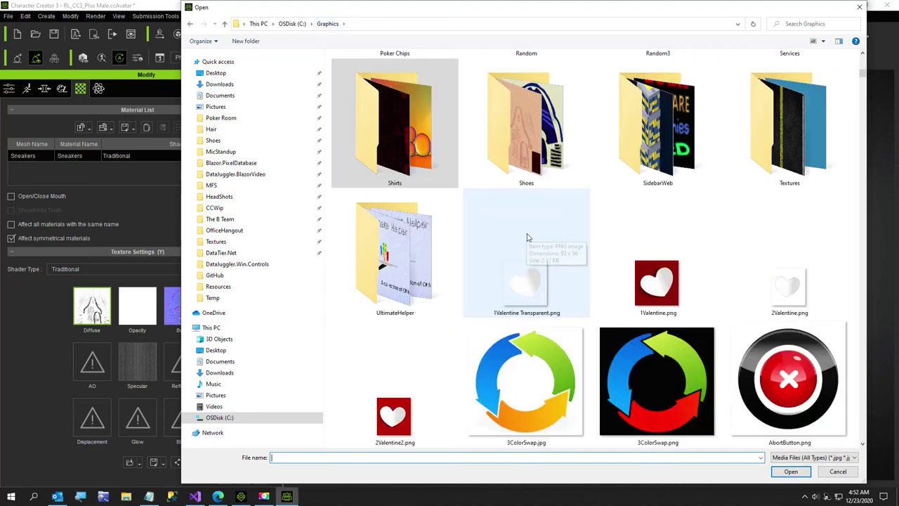
double_click(551, 179)
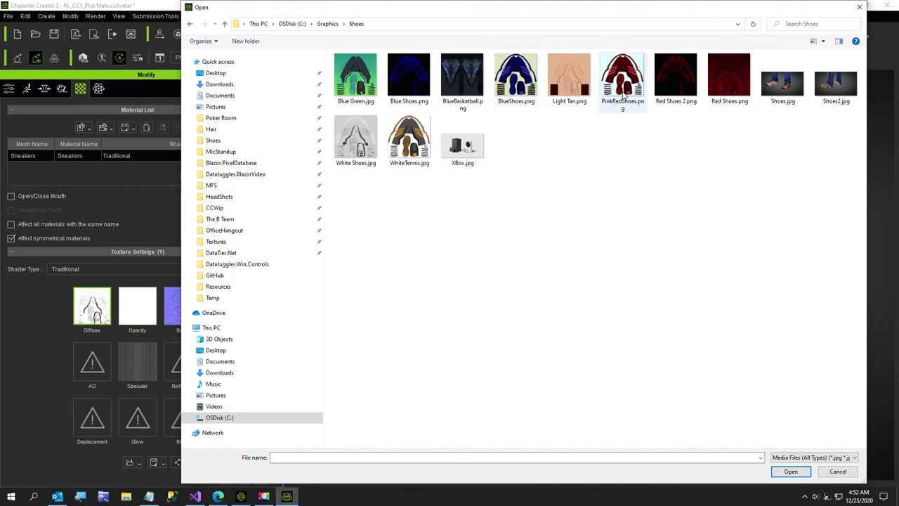
double_click(520, 86)
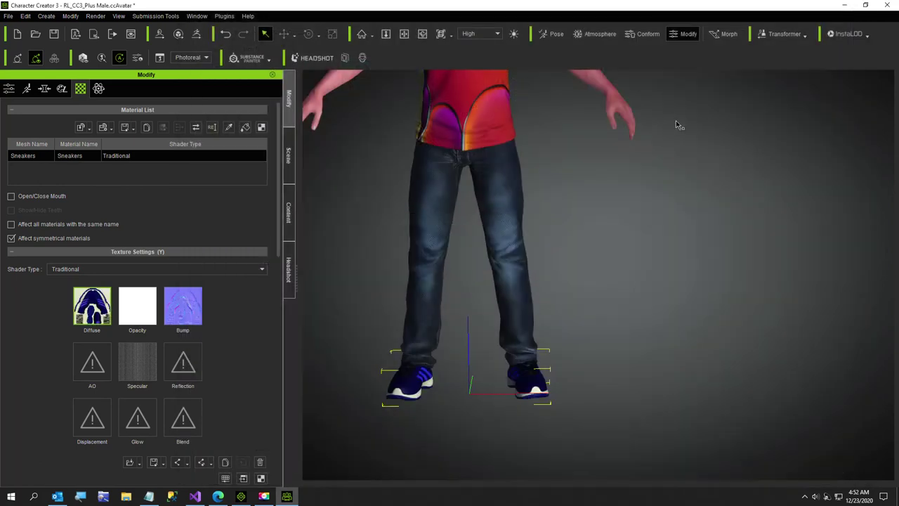
scroll(526, 410, up, 5)
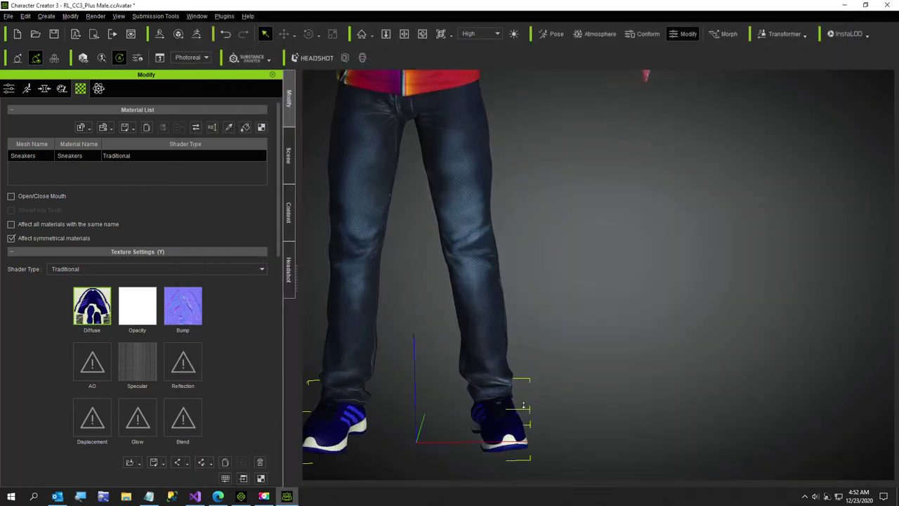
scroll(573, 401, up, 4)
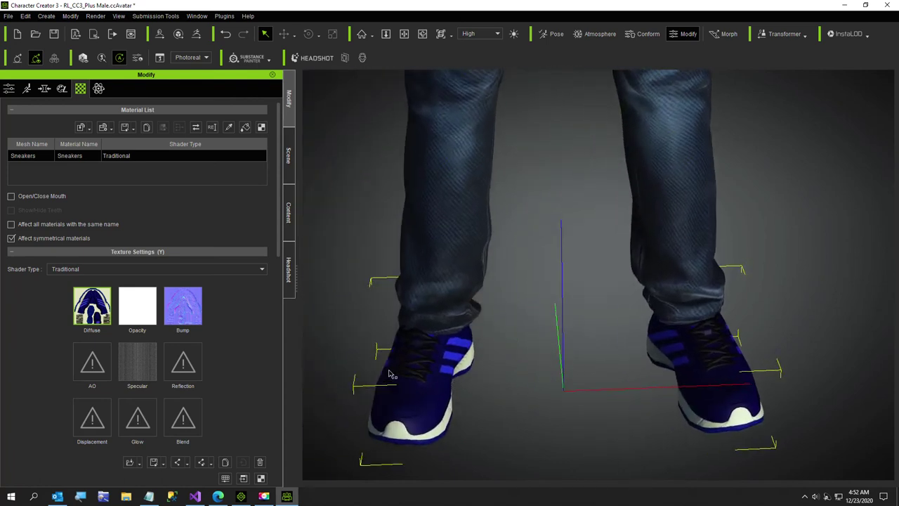
Step: Browse the shoe template folders, including Hivewire, Plain Base and Professional Outfit, for other sneakers
click(287, 212)
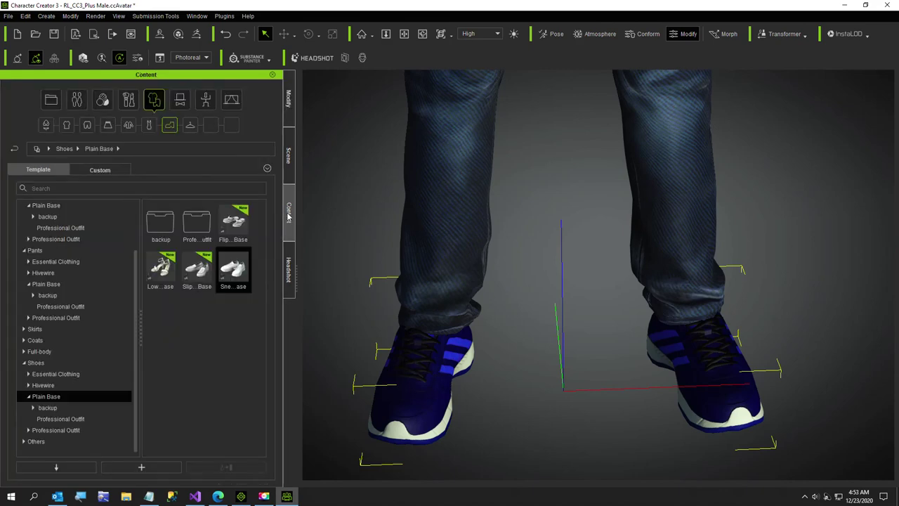
click(34, 362)
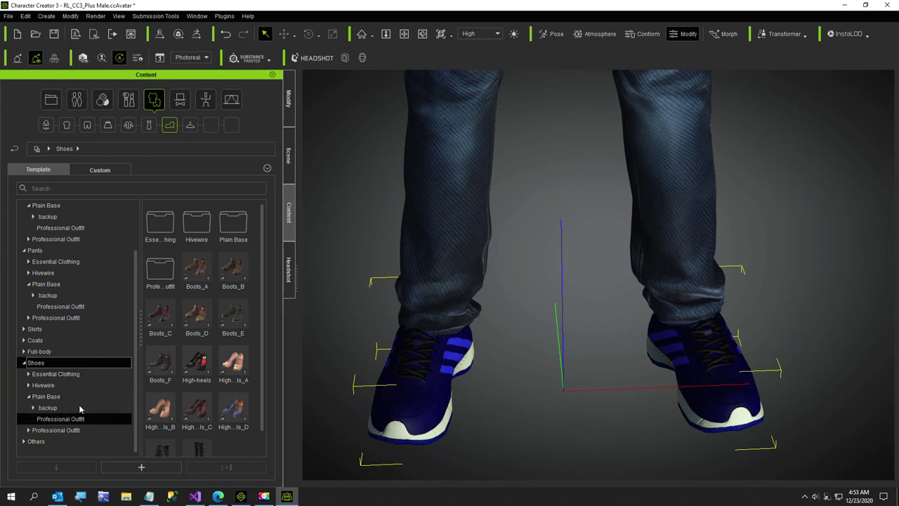
click(38, 397)
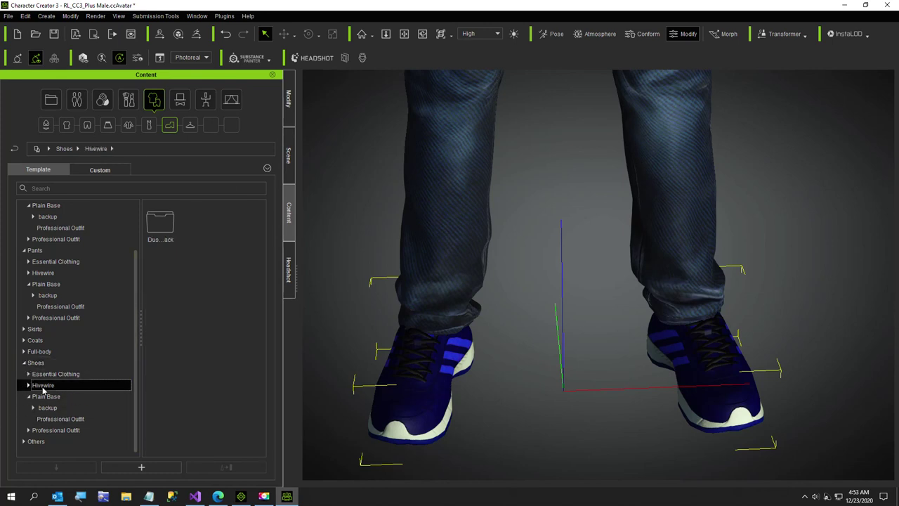
click(44, 408)
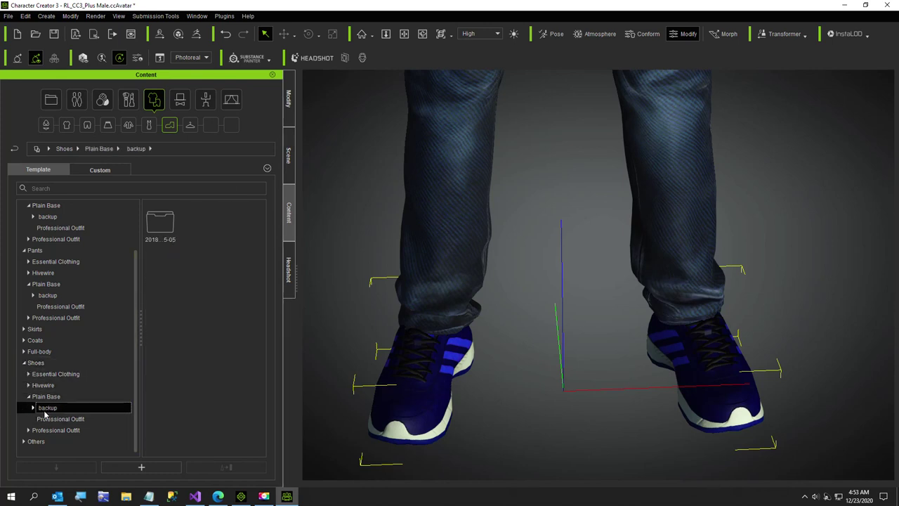
click(42, 419)
click(29, 431)
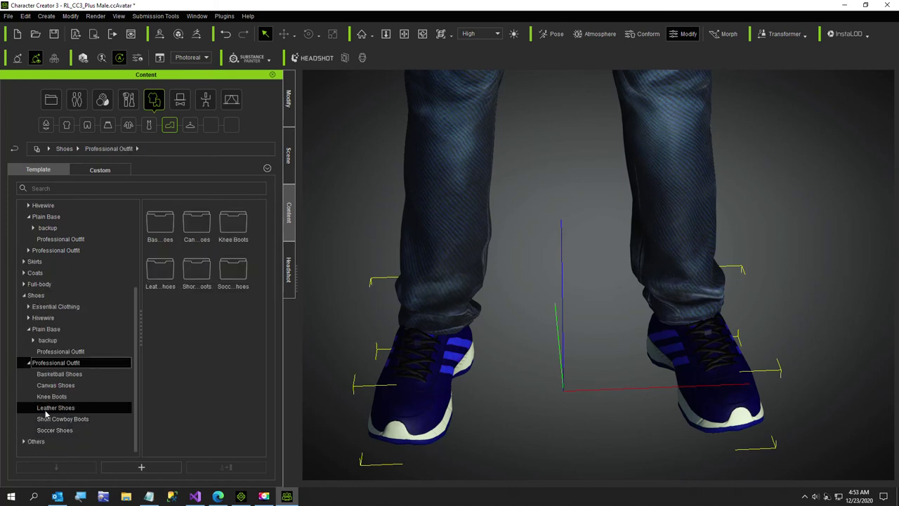
click(49, 374)
click(50, 386)
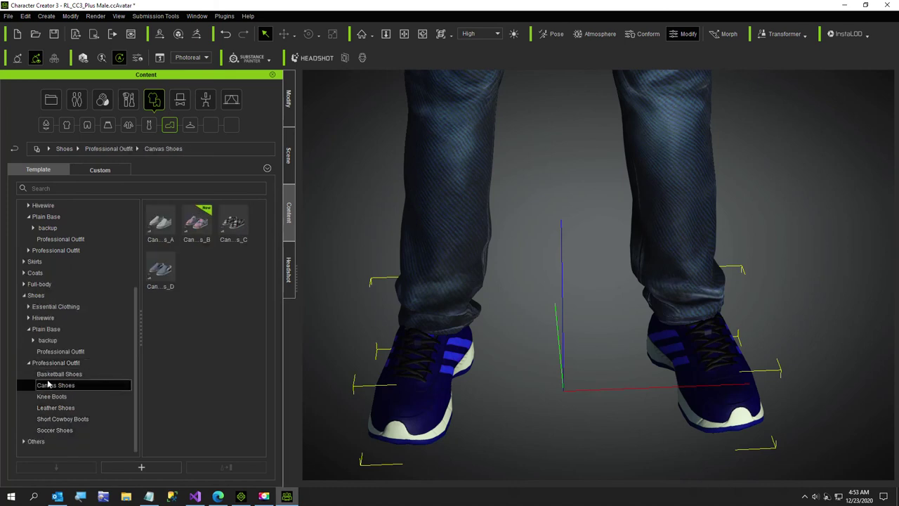
click(44, 364)
click(45, 328)
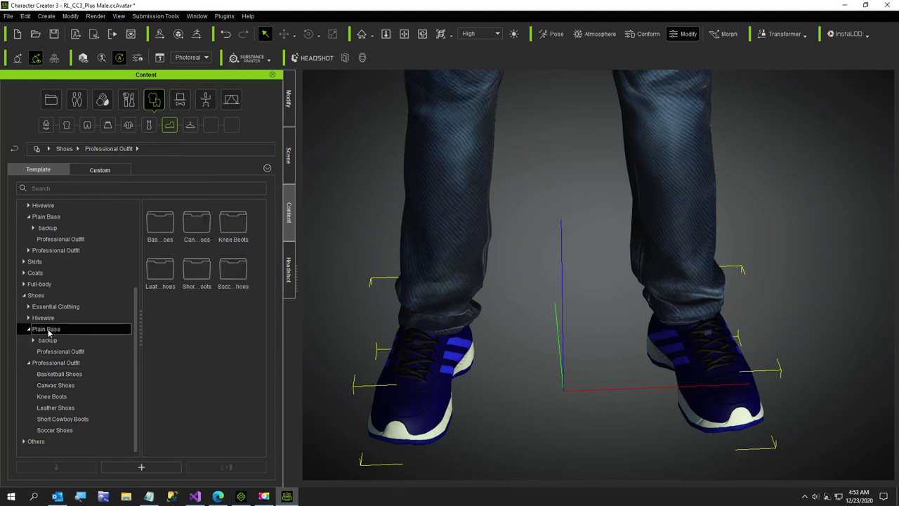
click(45, 318)
click(41, 296)
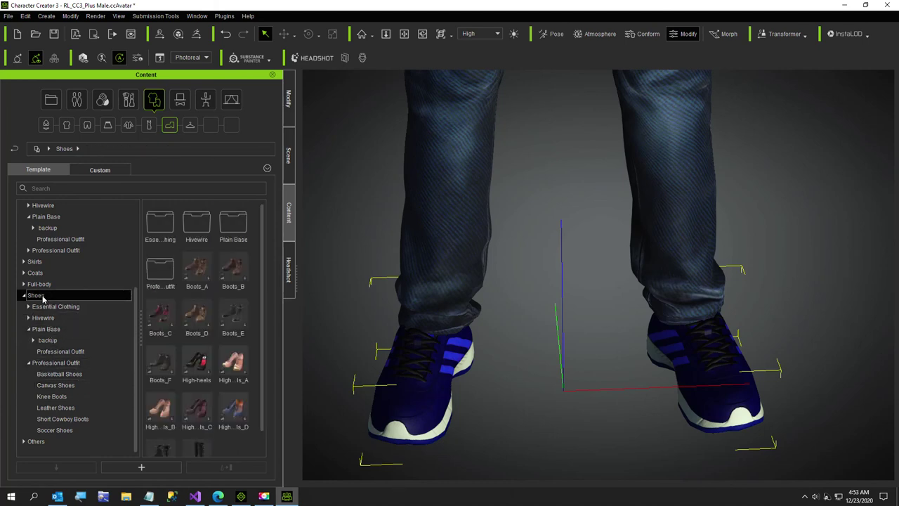
Step: Search the shoe templates for "Sneakers", try replacing the blue pair with Sneakers_D, and undo the replacement
scroll(257, 295, down, 1)
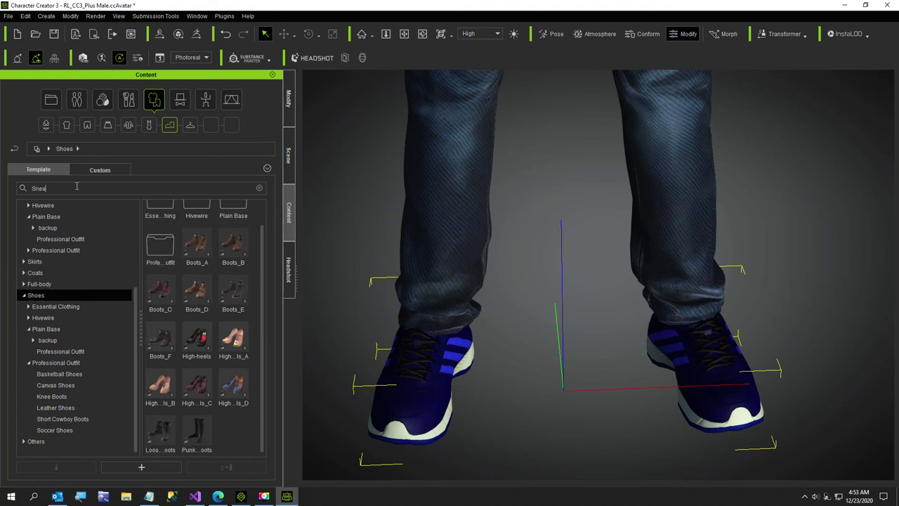
key(Return)
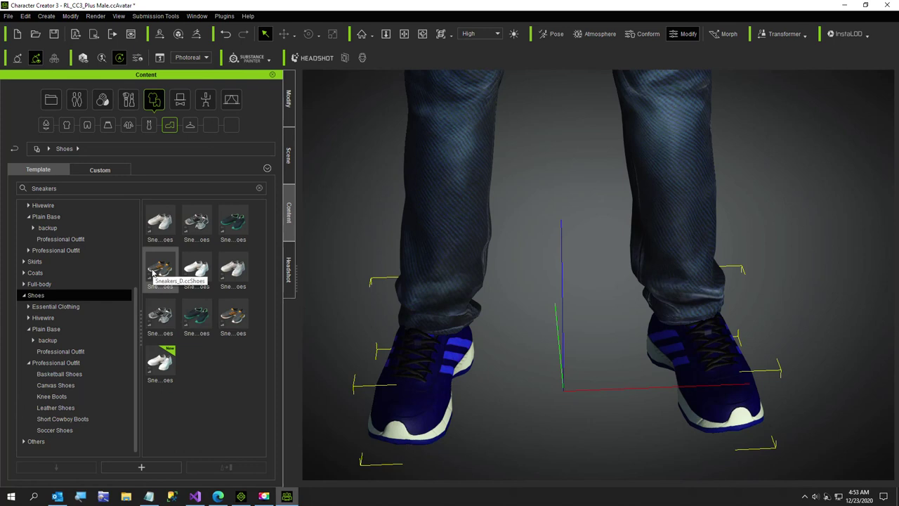
double_click(153, 273)
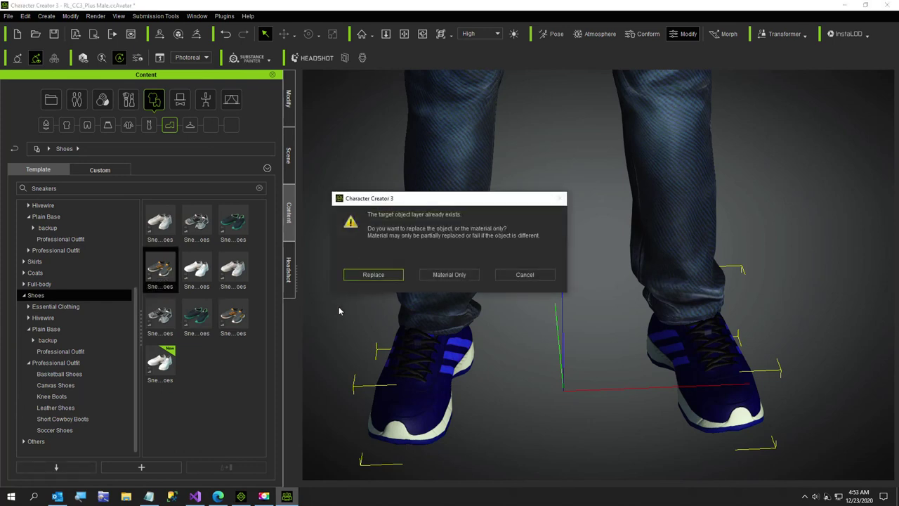
click(373, 275)
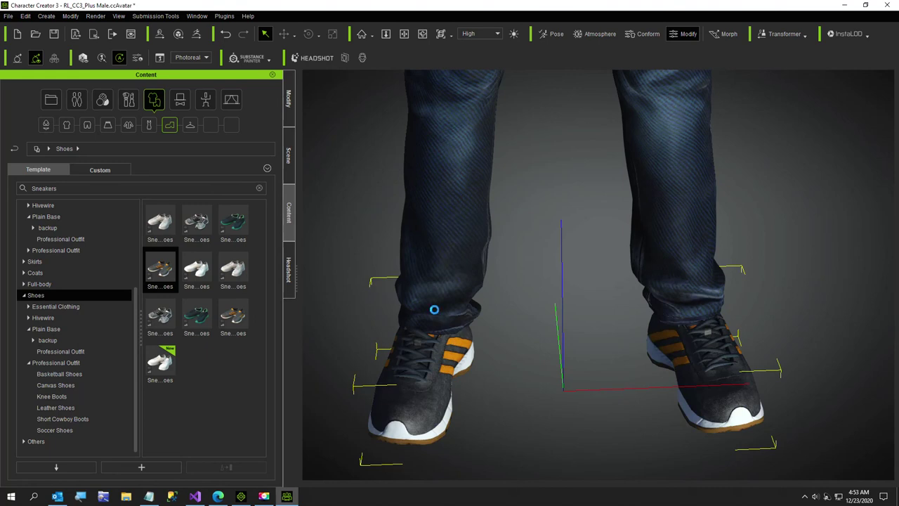
key(ctrl+z)
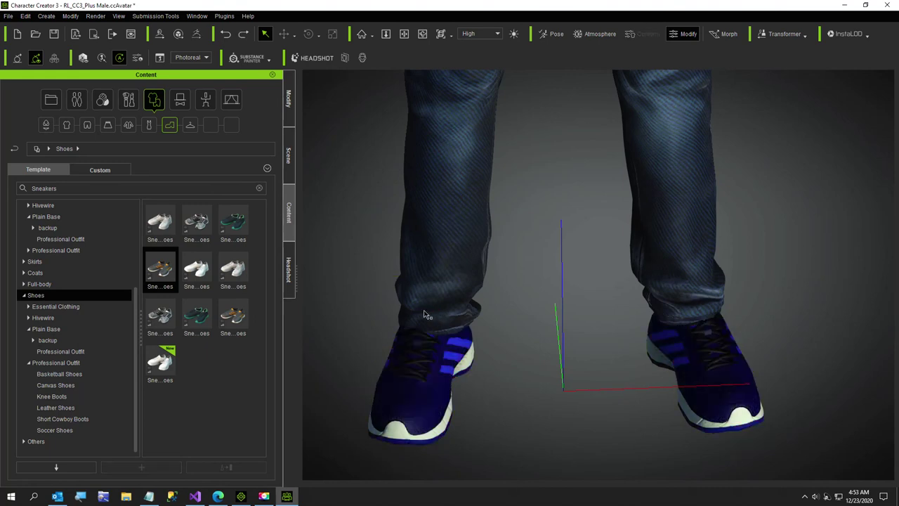
Step: Examine the dressed character from the blue sneakers up to the T-shirt and head
right_drag(533, 354, 480, 401)
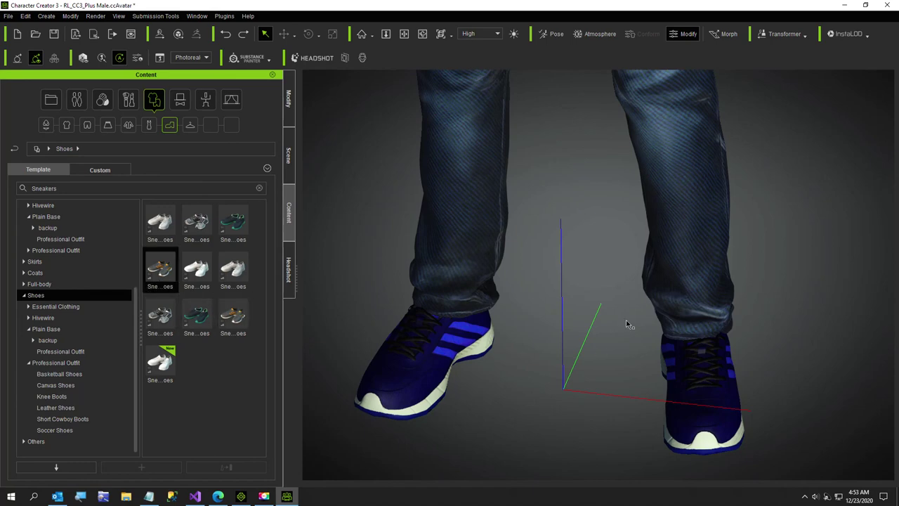
scroll(604, 354, down, 10)
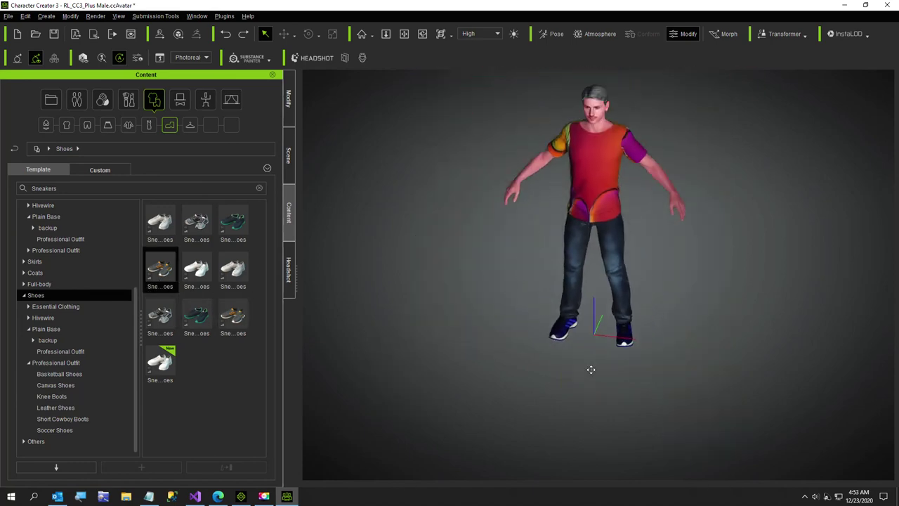
middle_drag(617, 300, 491, 393)
scroll(491, 369, up, 3)
scroll(492, 368, up, 3)
scroll(485, 373, down, 4)
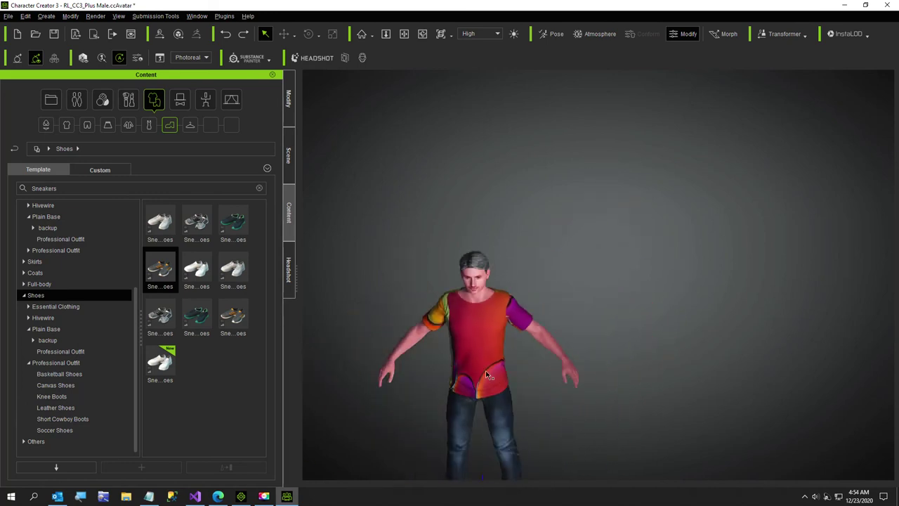
scroll(482, 354, up, 2)
scroll(485, 355, up, 5)
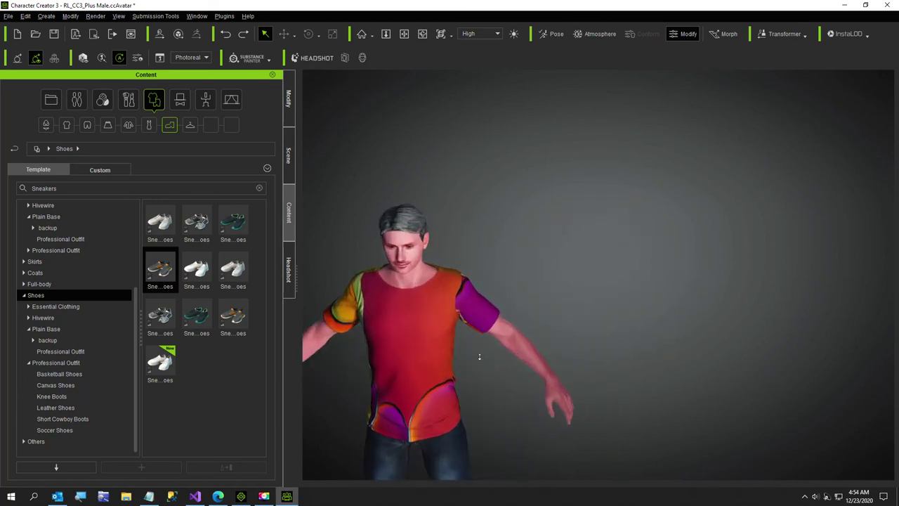
Step: Bring up the actor eye templates with the character's face framed in close-up
middle_drag(482, 361, 532, 334)
scroll(492, 339, up, 6)
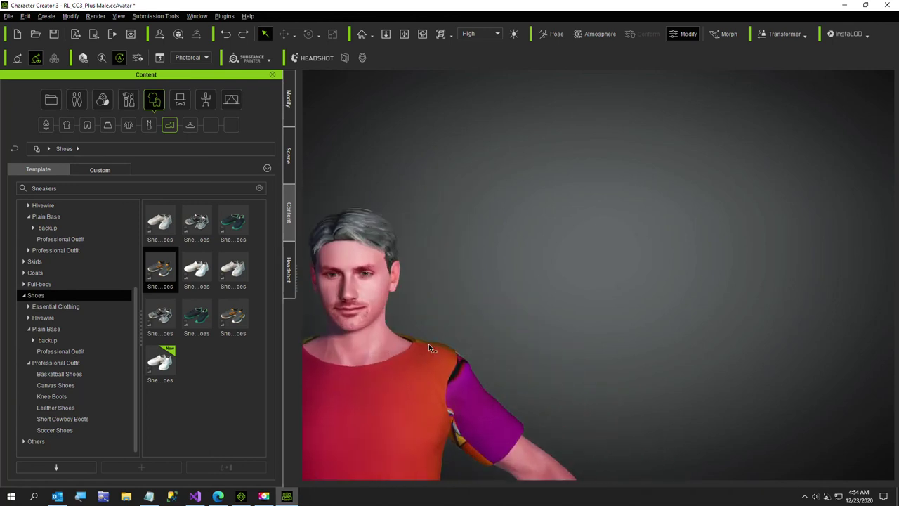
scroll(484, 350, down, 3)
scroll(514, 356, up, 5)
middle_drag(461, 363, 638, 354)
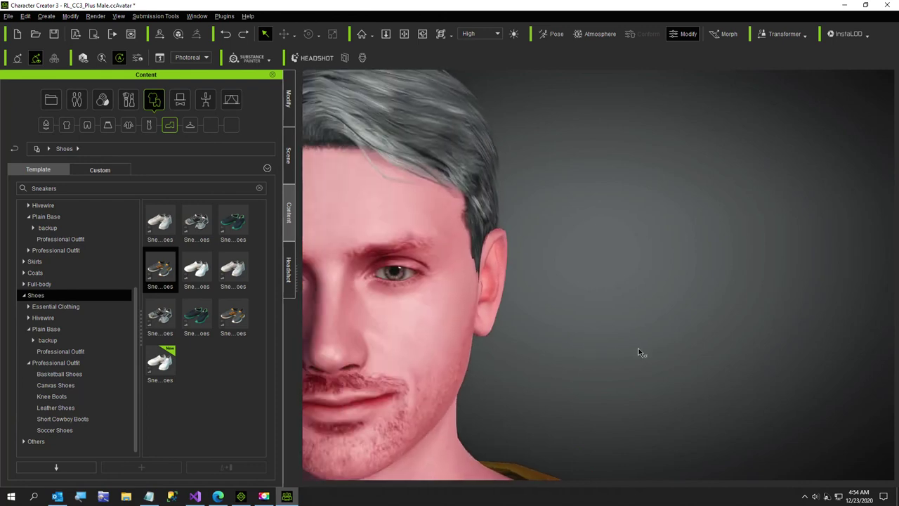
scroll(521, 356, up, 2)
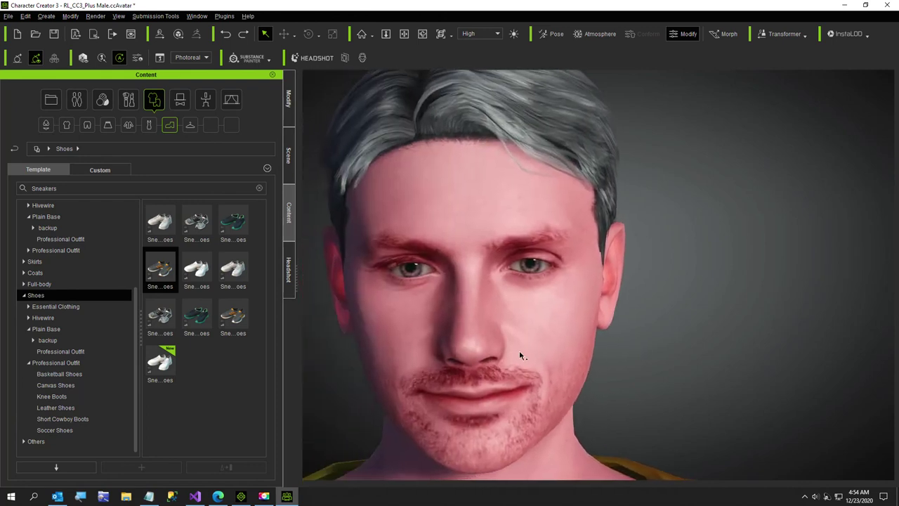
middle_drag(520, 356, 527, 332)
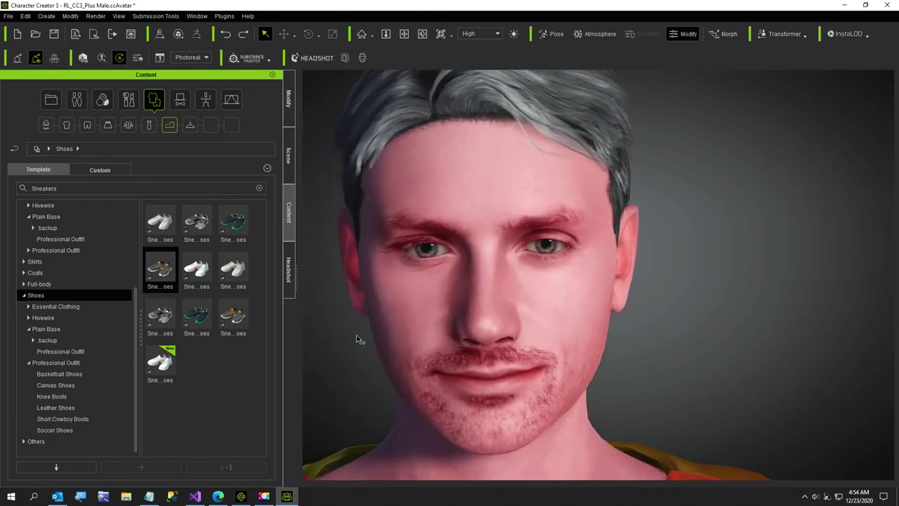
click(77, 102)
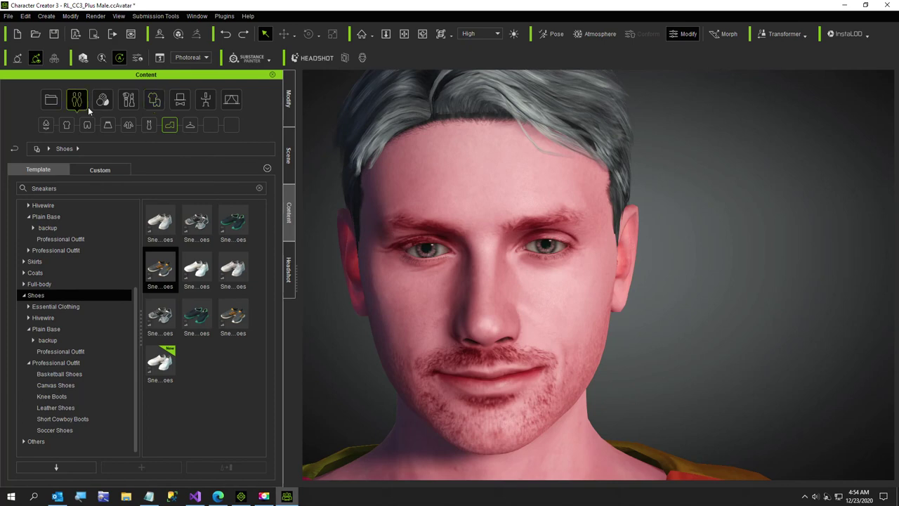
click(168, 126)
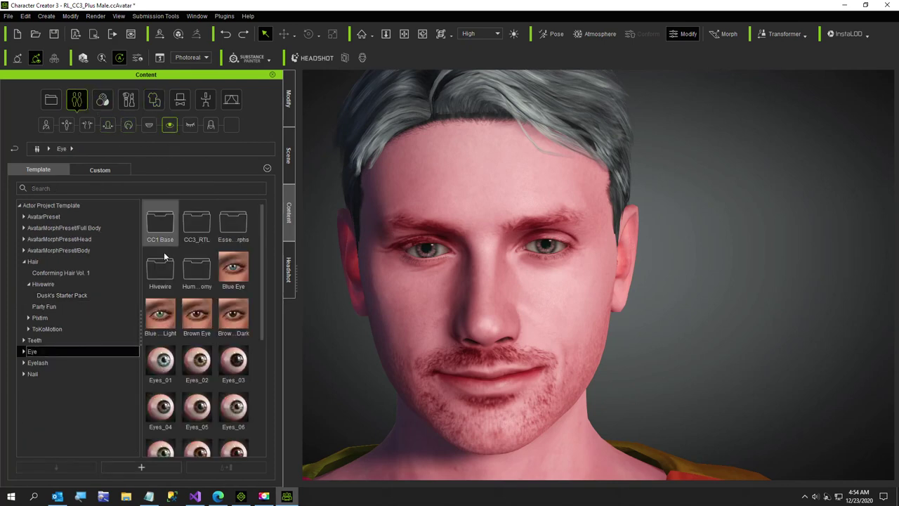
Step: Try the Blue Eye, Gam...iUV and Purple Eye presets on the character
mouse_move(163, 323)
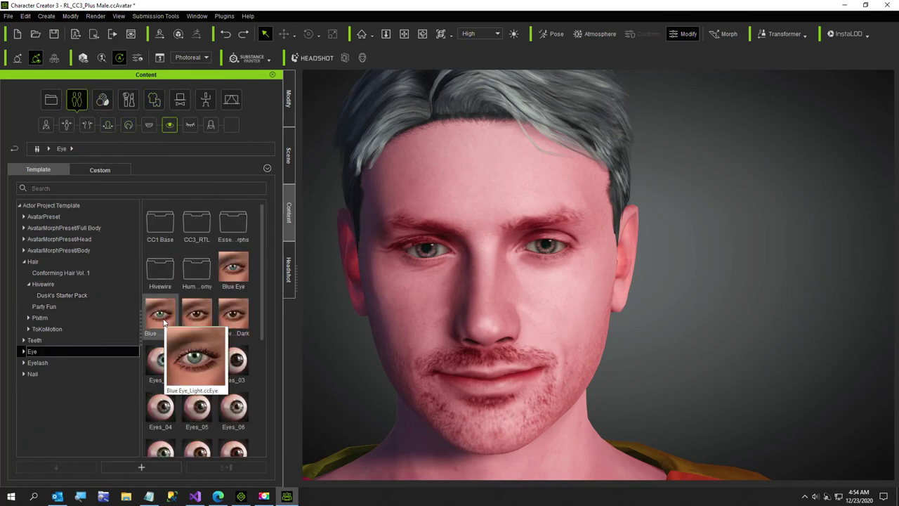
double_click(232, 280)
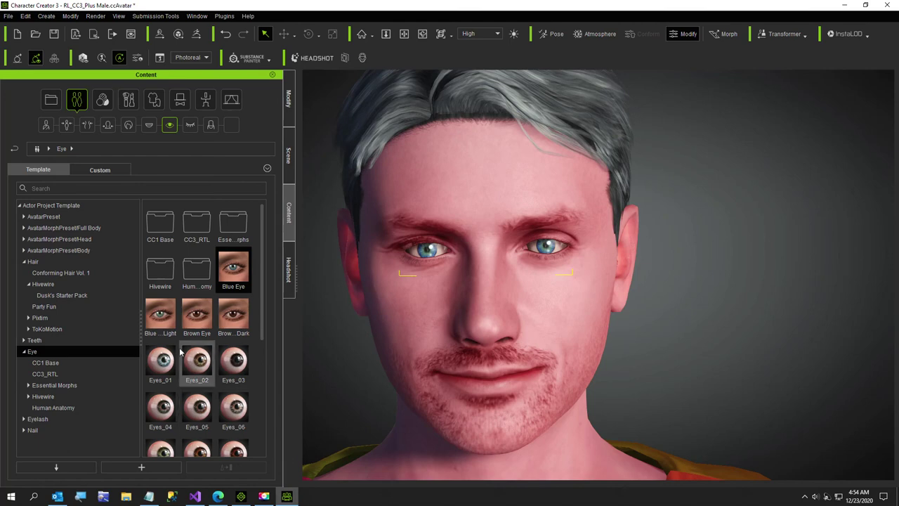
scroll(159, 421, down, 3)
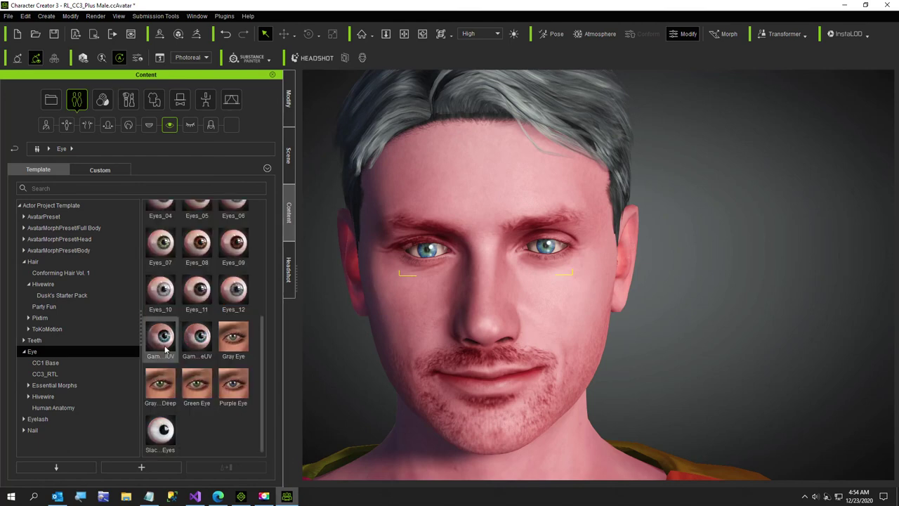
double_click(162, 337)
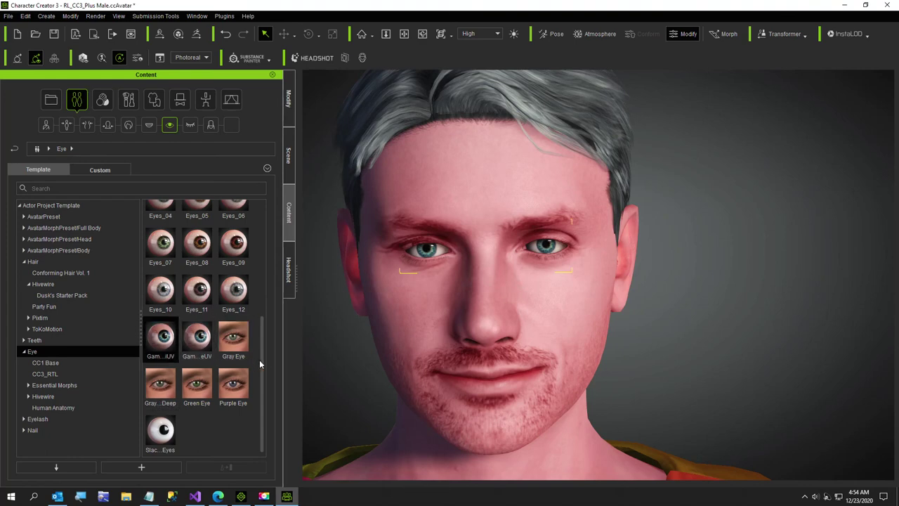
scroll(200, 344, up, 3)
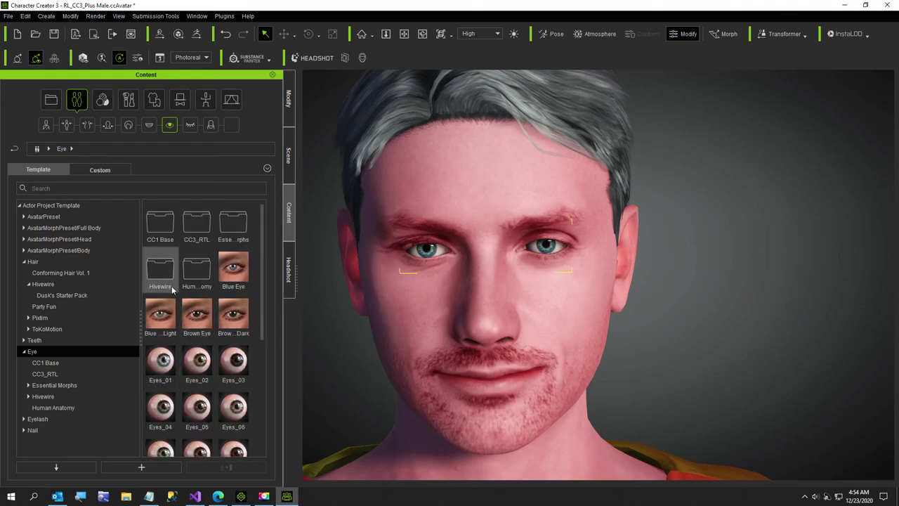
scroll(196, 309, down, 5)
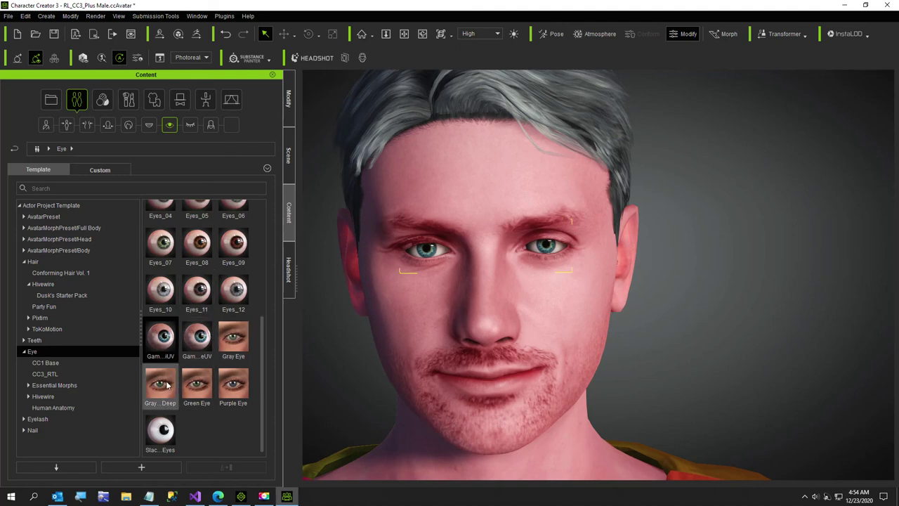
double_click(232, 386)
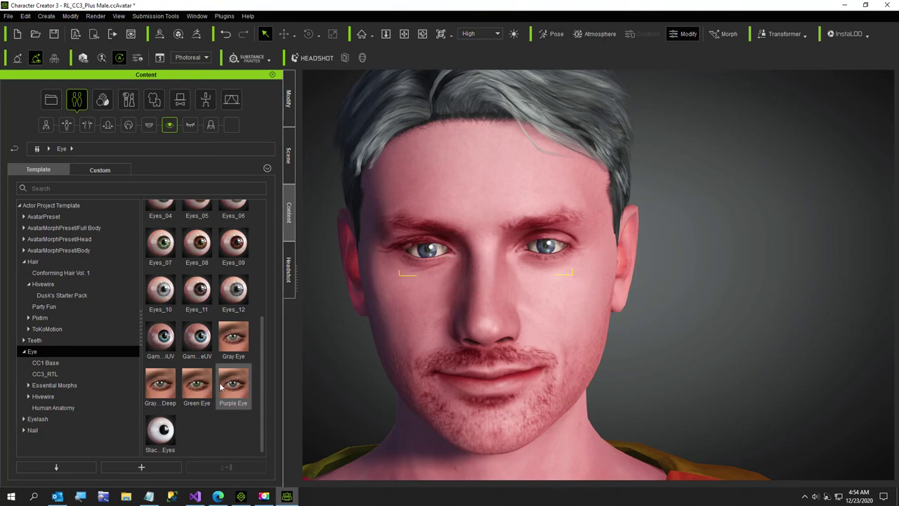
scroll(220, 387, up, 4)
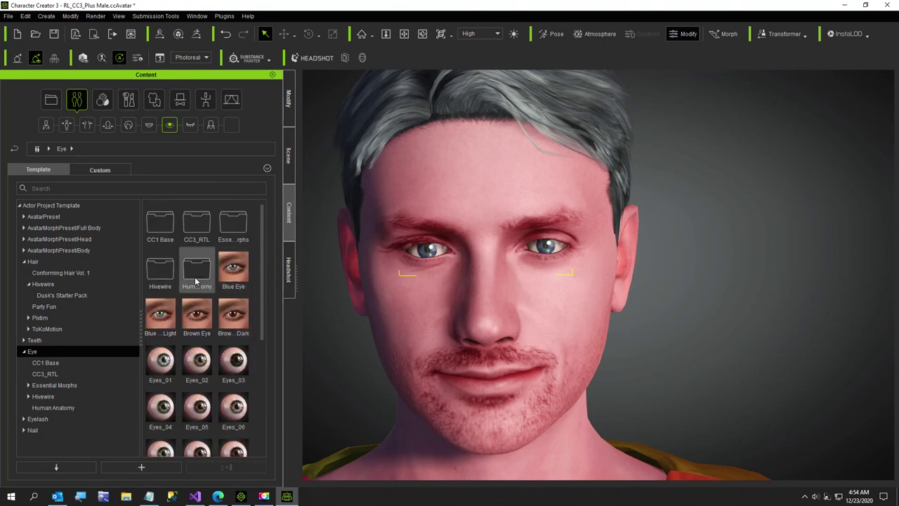
Step: Apply the Cristy eye preset from the CC3_RTL folder to the character
click(40, 363)
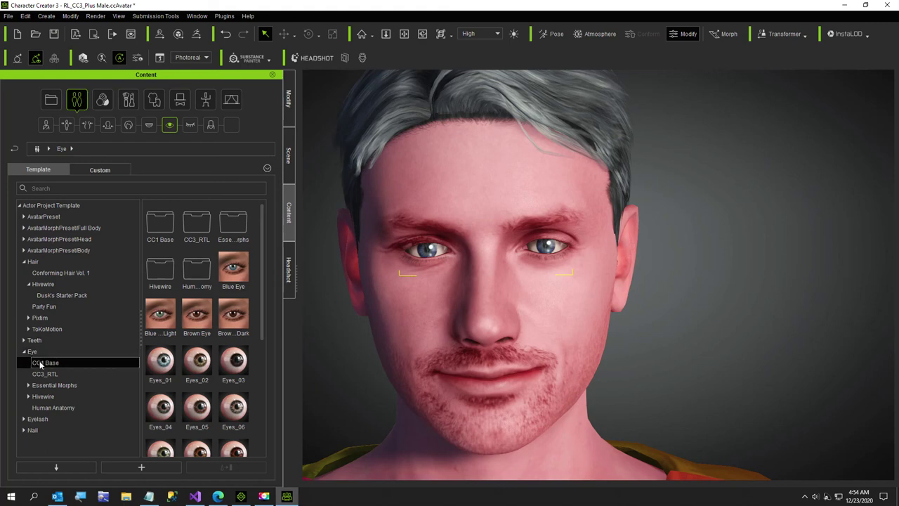
click(40, 374)
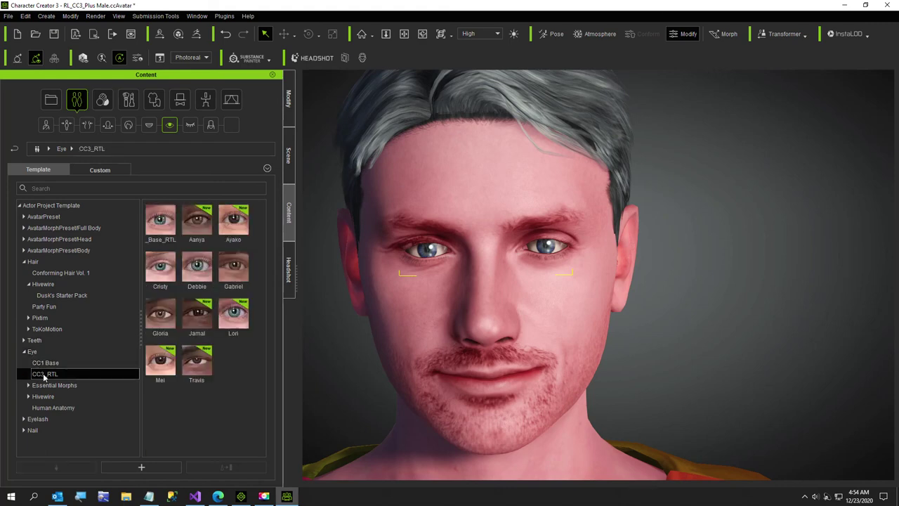
mouse_move(159, 273)
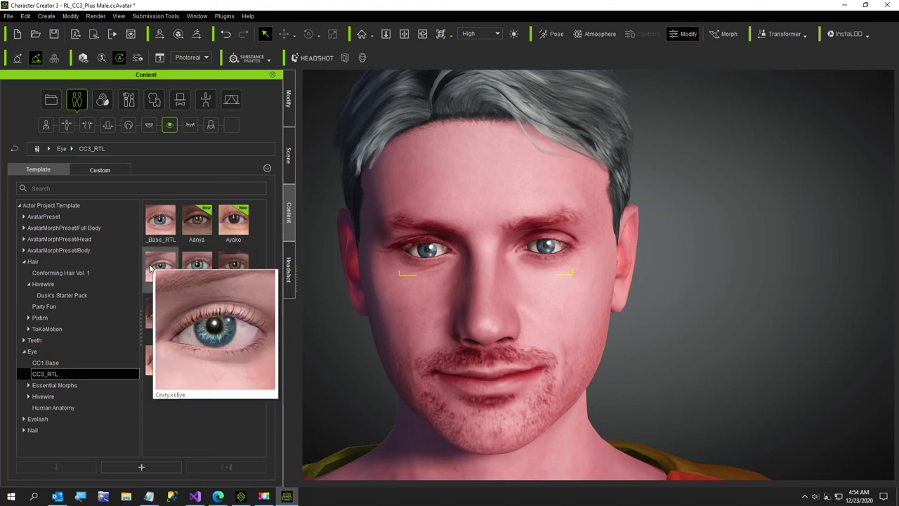
double_click(159, 270)
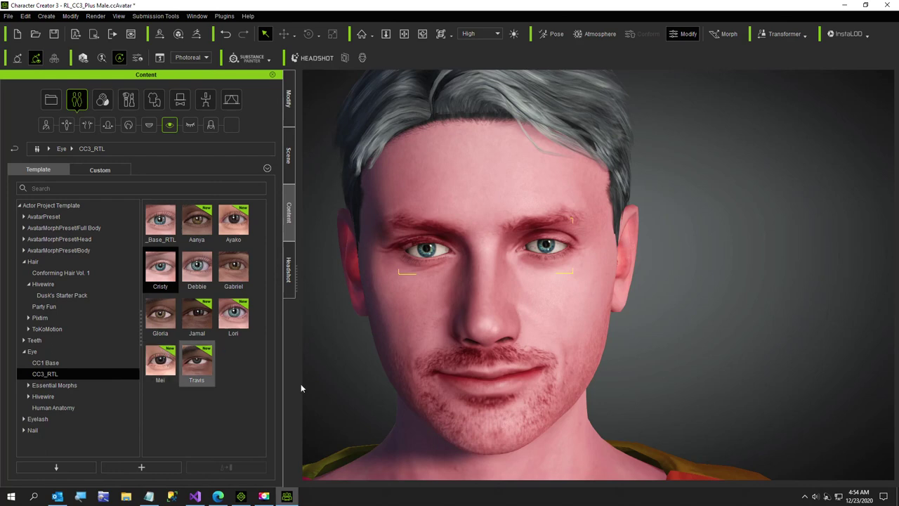
Step: Examine the character's eyes, face, hair and T-shirt from close up and from farther away
scroll(361, 396, down, 6)
right_drag(361, 404, 510, 422)
middle_drag(510, 422, 468, 406)
scroll(533, 427, up, 5)
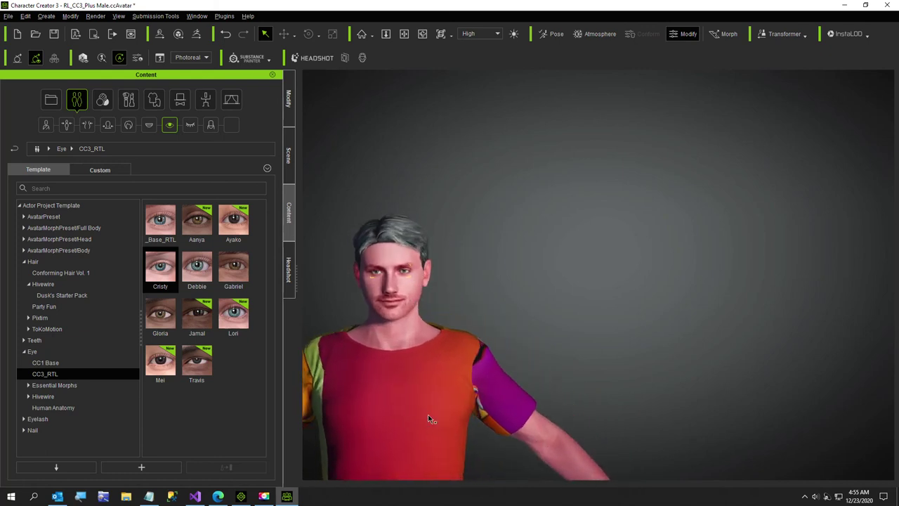
right_drag(378, 387, 574, 419)
scroll(550, 426, up, 3)
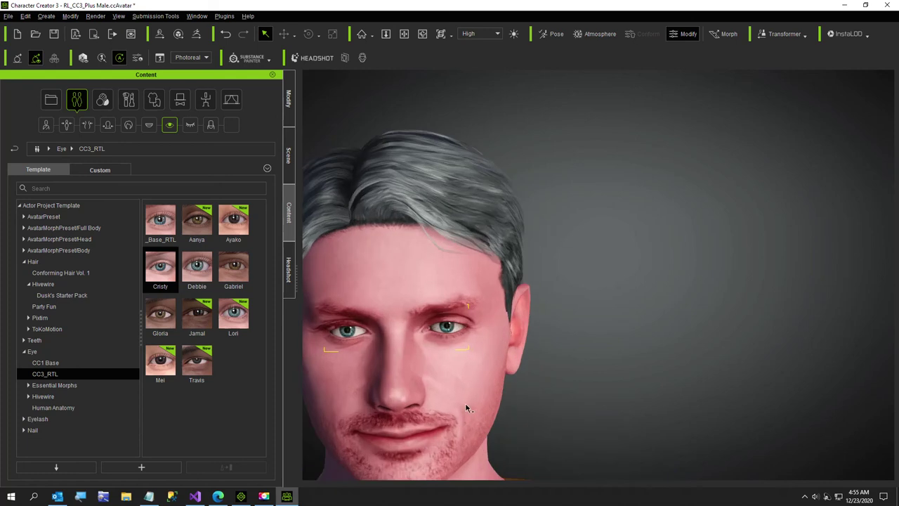
scroll(466, 407, up, 3)
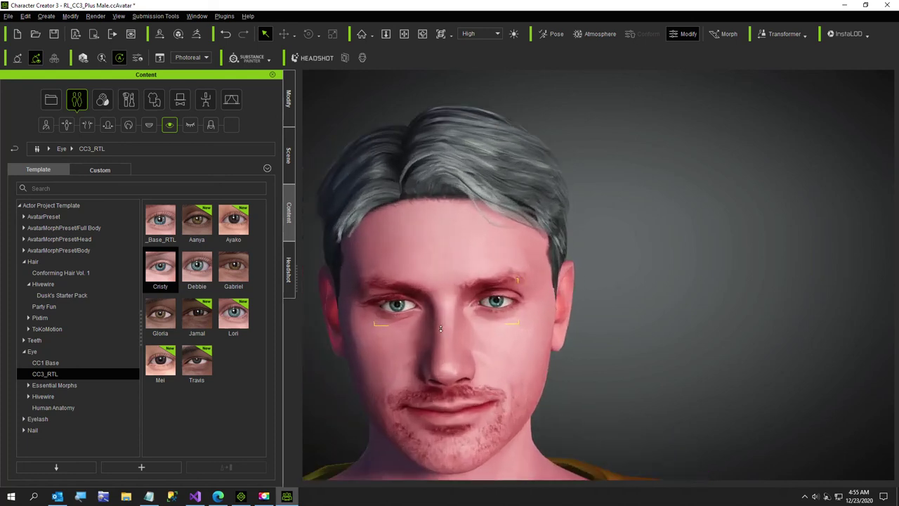
right_drag(485, 351, 475, 435)
scroll(474, 436, down, 3)
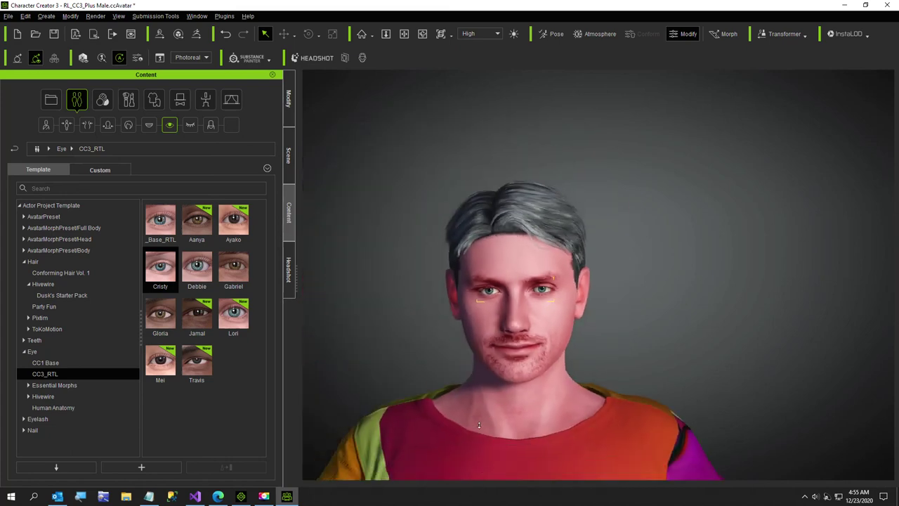
scroll(479, 424, down, 2)
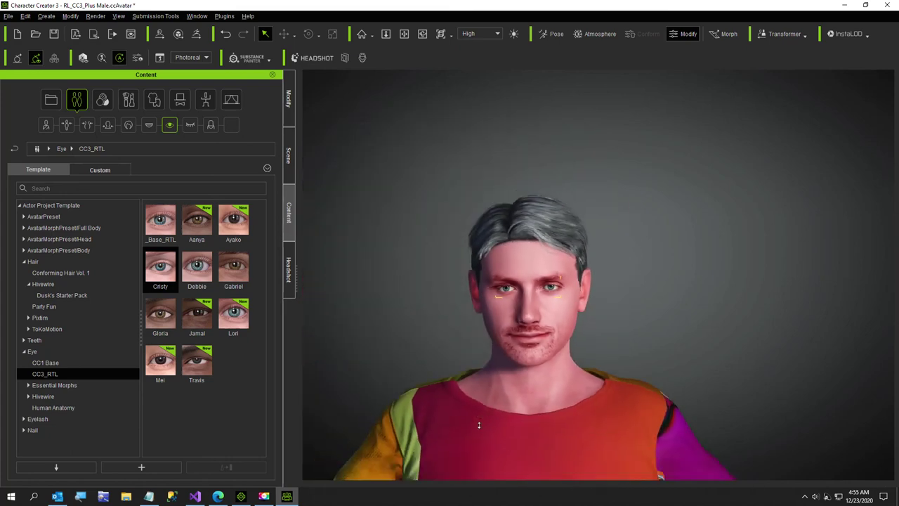
right_drag(588, 438, 491, 445)
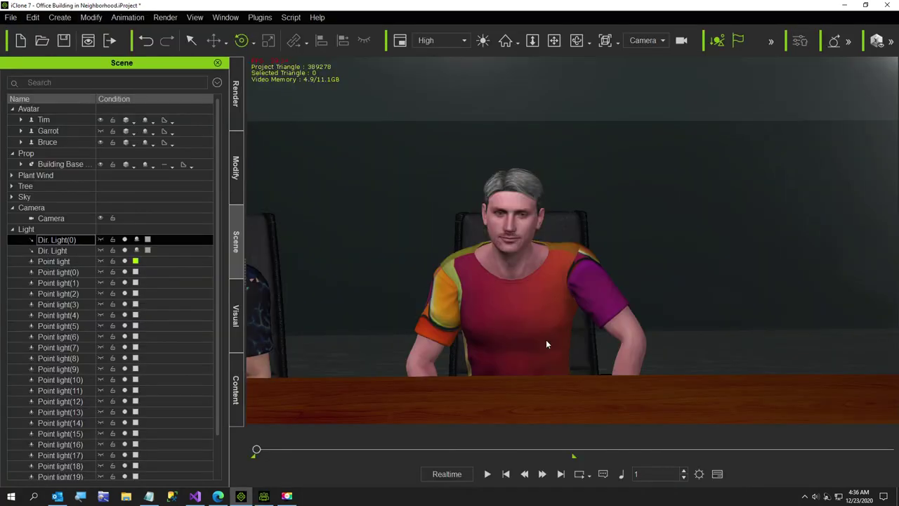